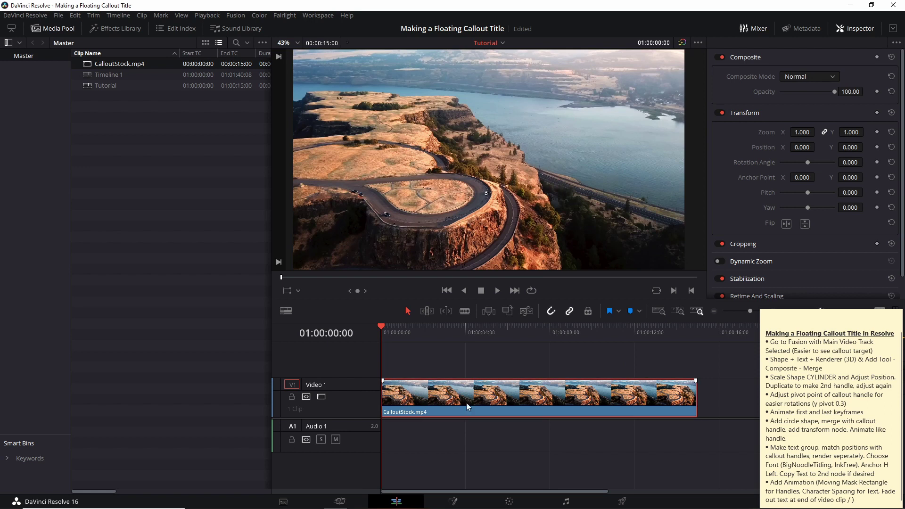
Open the CalloutStock.mp4 clip in Fusion and add separate Shape 3D and Text 3D nodes, stacked with space between them.
{"action": "left_click", "coordinate": [460, 502]}
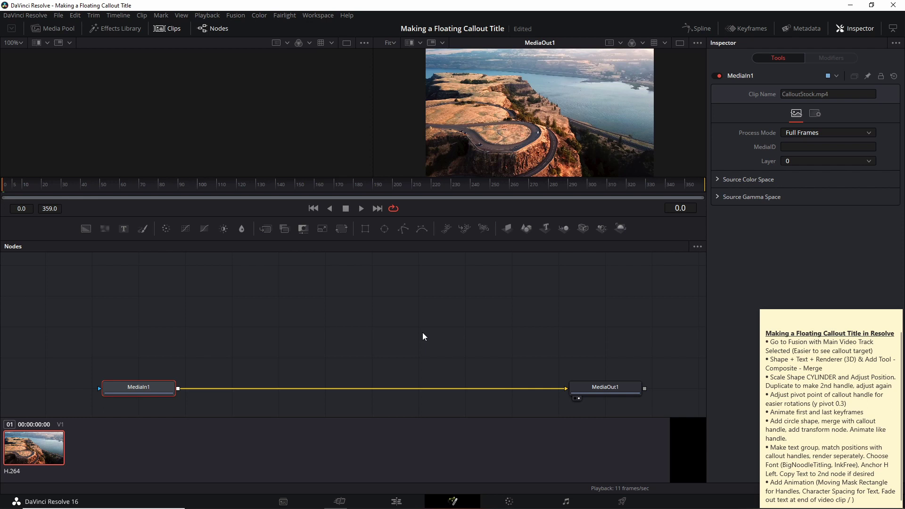
{"action": "left_click", "coordinate": [429, 298]}
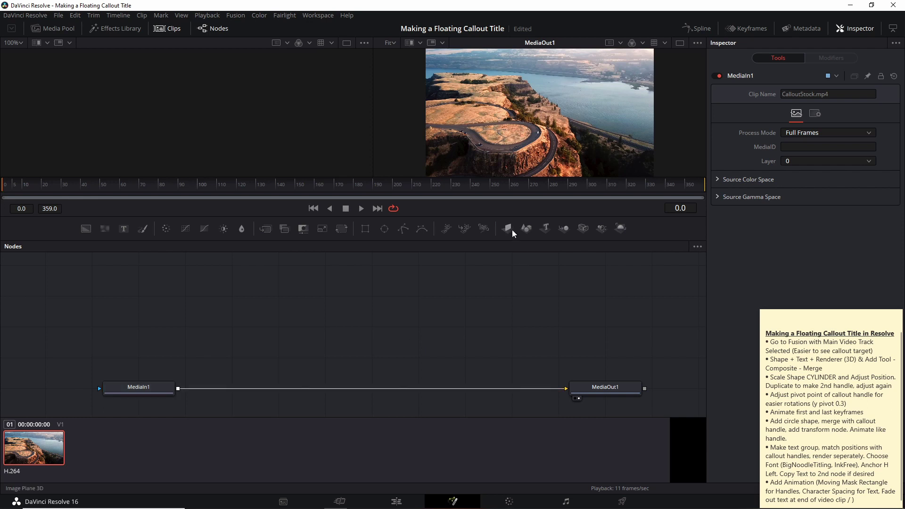
{"action": "left_click", "coordinate": [526, 230]}
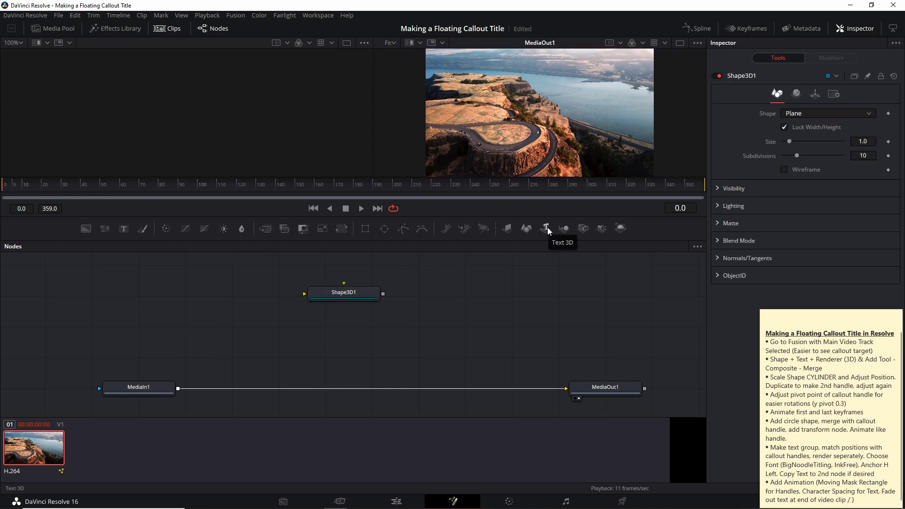
{"action": "left_click", "coordinate": [545, 228]}
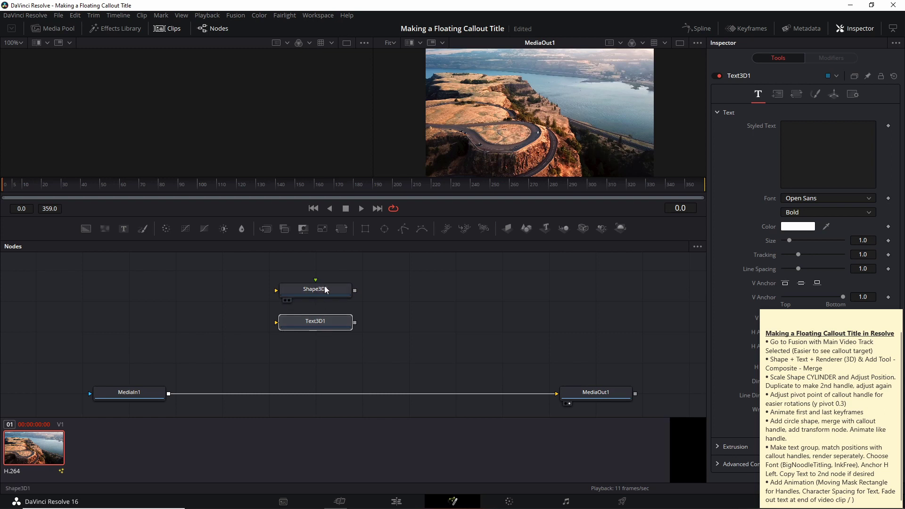
{"action": "left_click_drag", "start_coordinate": [325, 286], "coordinate": [324, 276]}
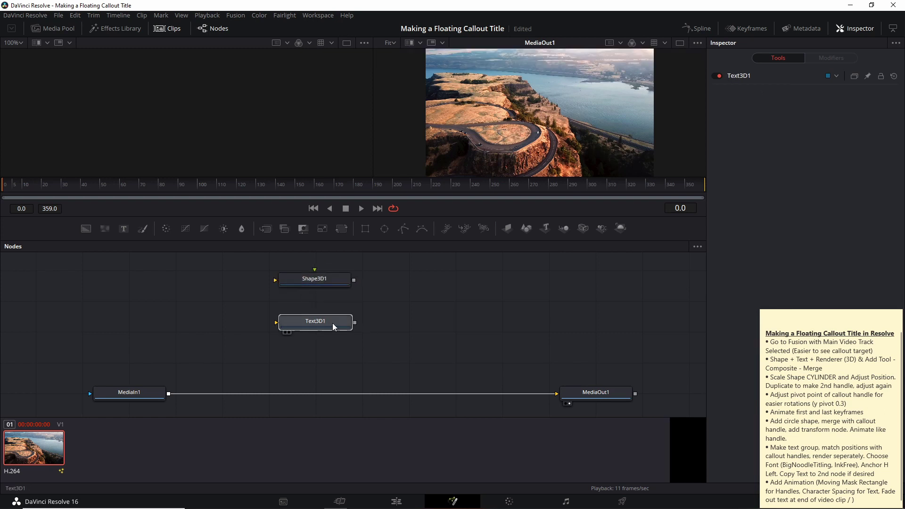
{"action": "left_click_drag", "start_coordinate": [332, 323], "coordinate": [332, 338]}
{"action": "left_click_drag", "start_coordinate": [336, 286], "coordinate": [340, 291]}
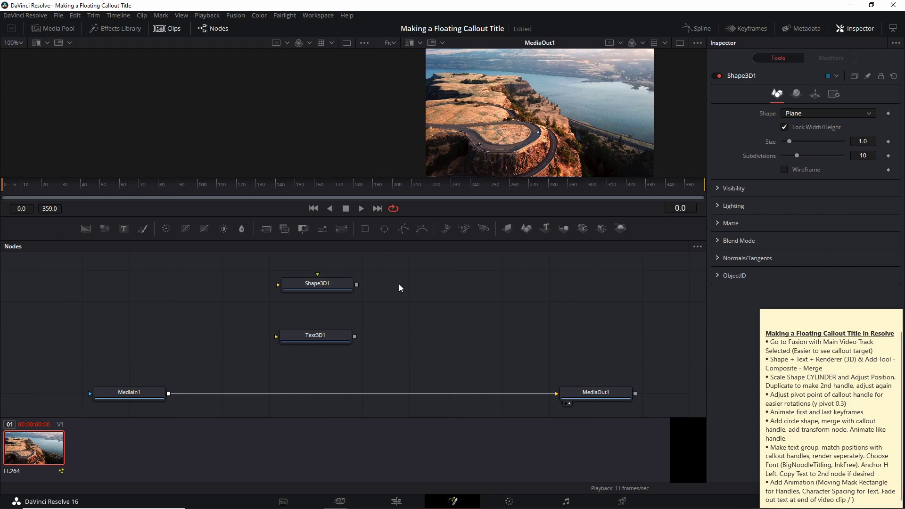
Attach a Merge 3D node to the Shape 3D node and another one to the Text 3D node.
{"action": "left_click", "coordinate": [326, 285]}
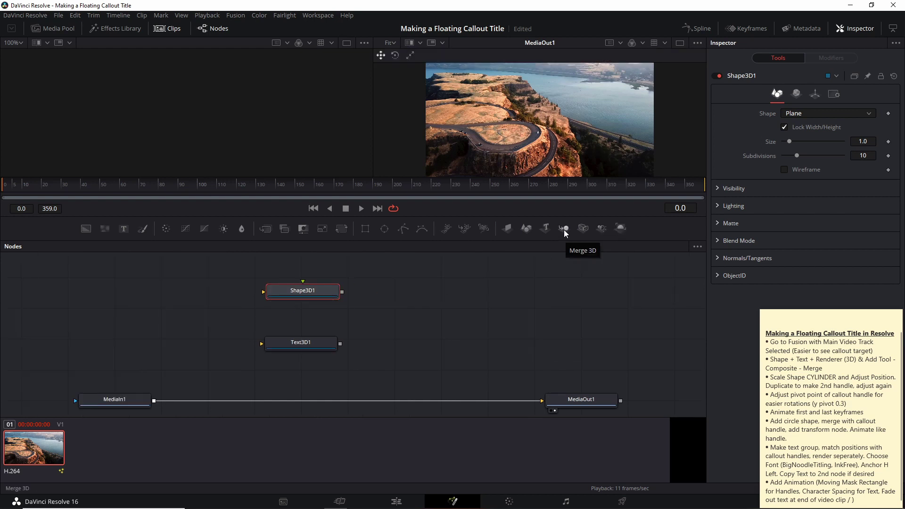
{"action": "left_click", "coordinate": [564, 230]}
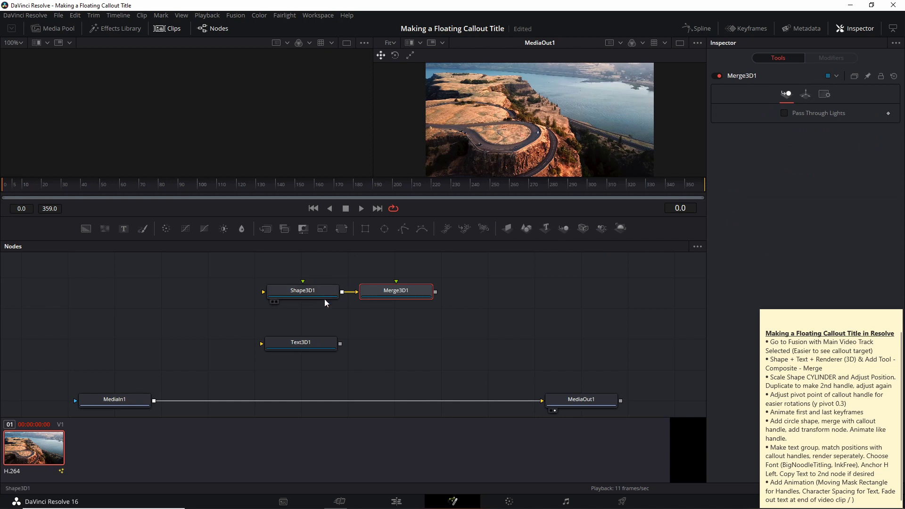
{"action": "left_click", "coordinate": [319, 339]}
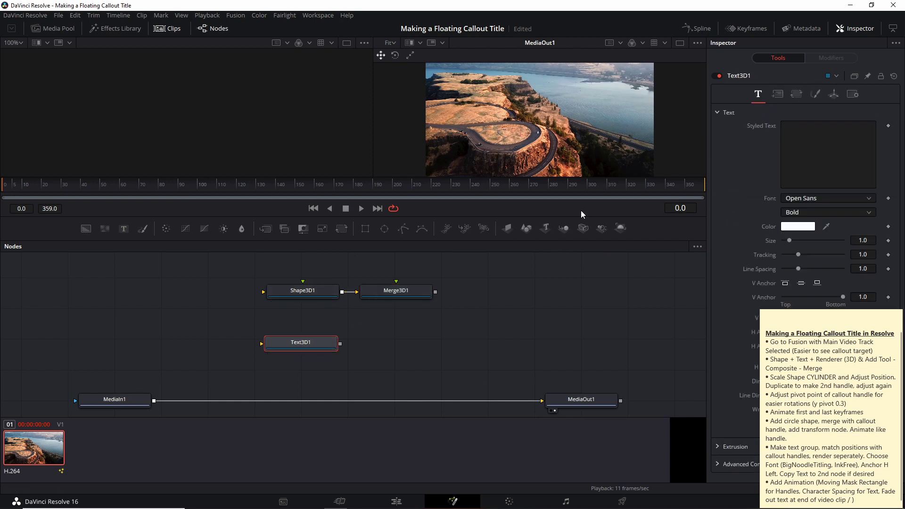
{"action": "left_click", "coordinate": [564, 228]}
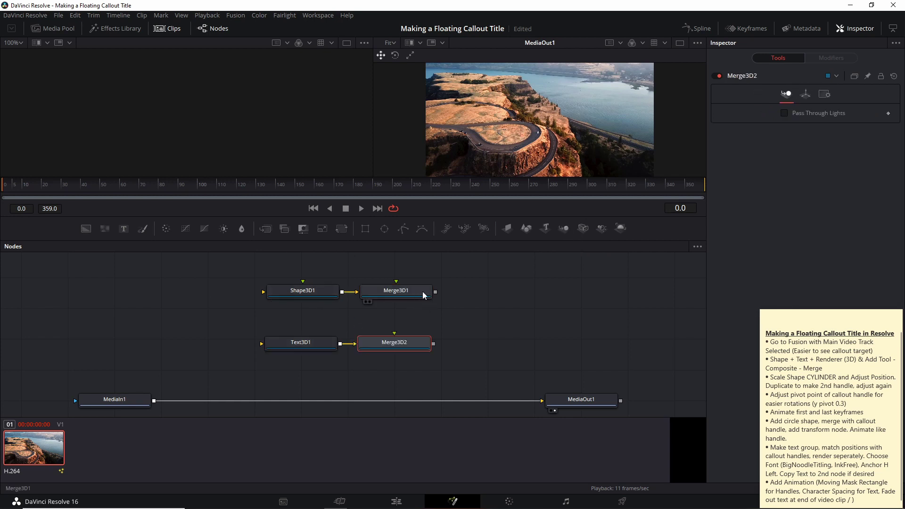
Attach a Renderer 3D node to each of the two Merge 3D nodes.
{"action": "left_click", "coordinate": [409, 293]}
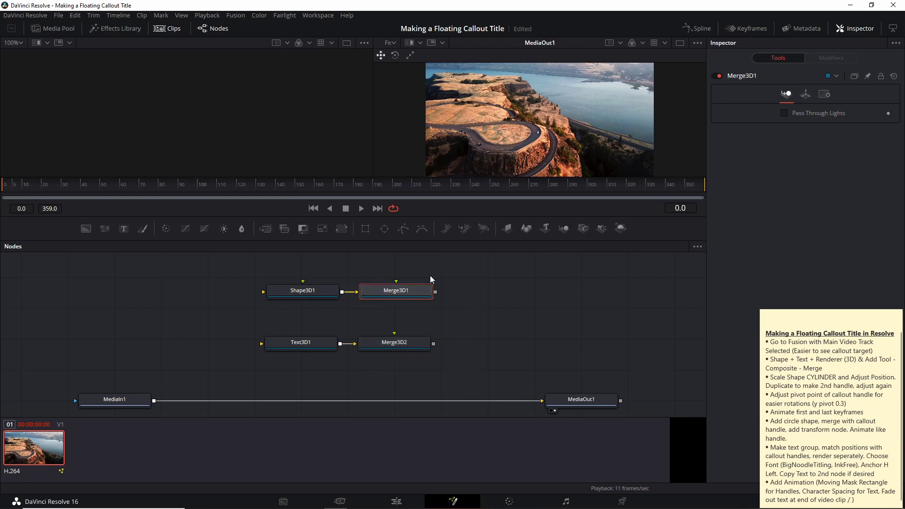
{"action": "left_click", "coordinate": [626, 228]}
{"action": "left_click", "coordinate": [410, 340]}
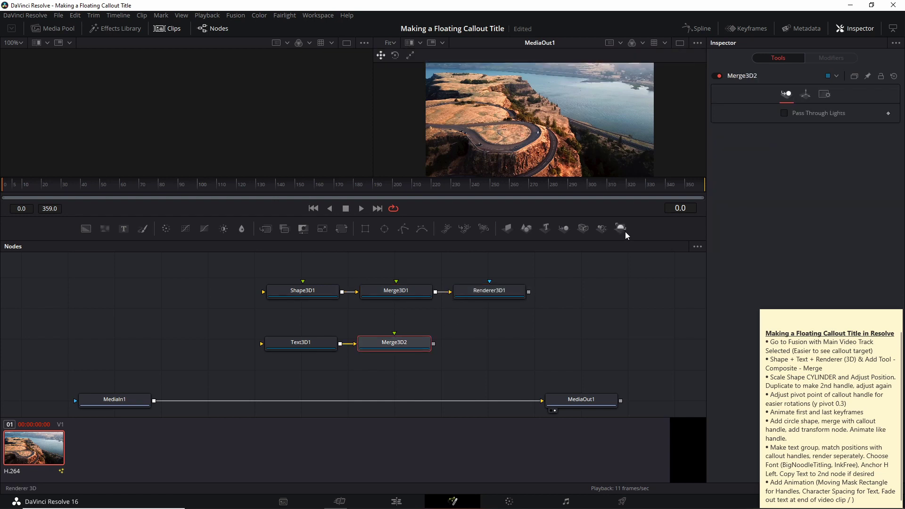
{"action": "left_click", "coordinate": [625, 229]}
{"action": "left_click_drag", "start_coordinate": [603, 336], "coordinate": [504, 335]}
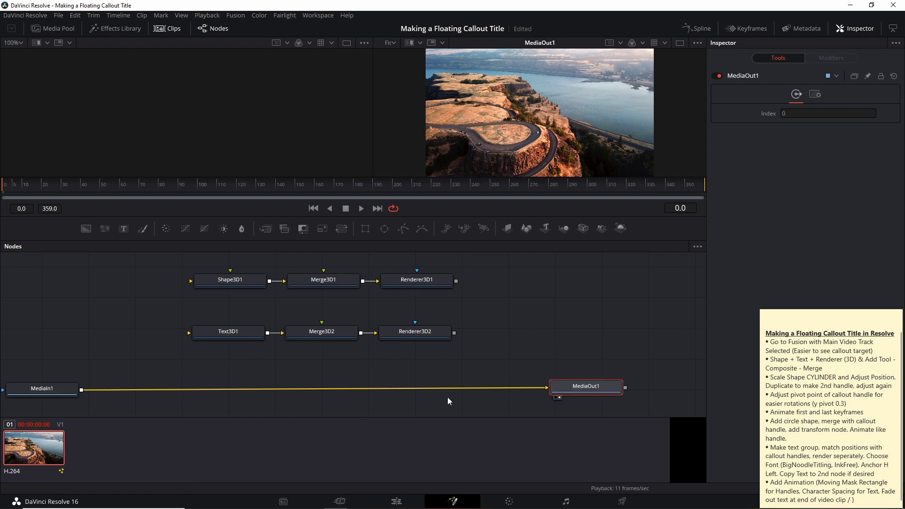
Add a Composite Merge node near MediaOut1 and connect the MediaIn1 output to its background input.
{"action": "left_click_drag", "start_coordinate": [509, 298], "coordinate": [442, 344]}
{"action": "left_click_drag", "start_coordinate": [471, 271], "coordinate": [400, 346]}
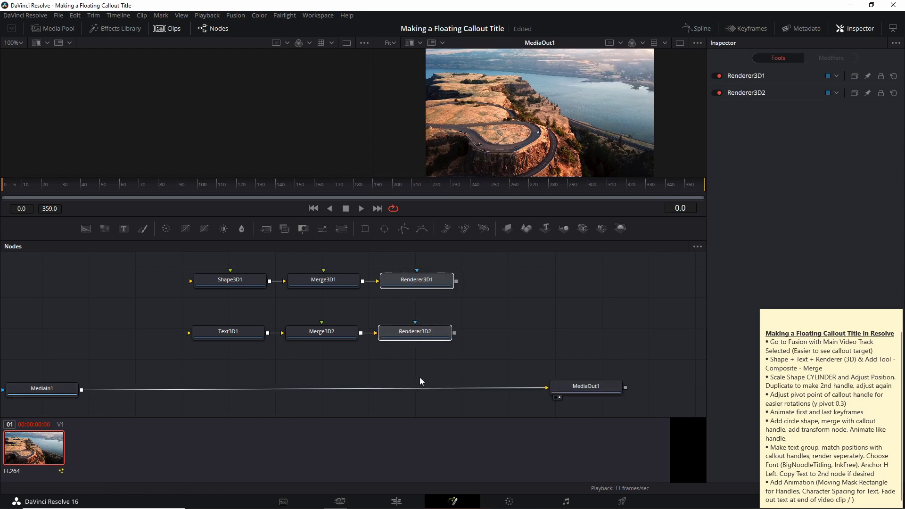
{"action": "left_click", "coordinate": [521, 332]}
{"action": "right_click", "coordinate": [520, 332]}
{"action": "mouse_move", "coordinate": [535, 343]}
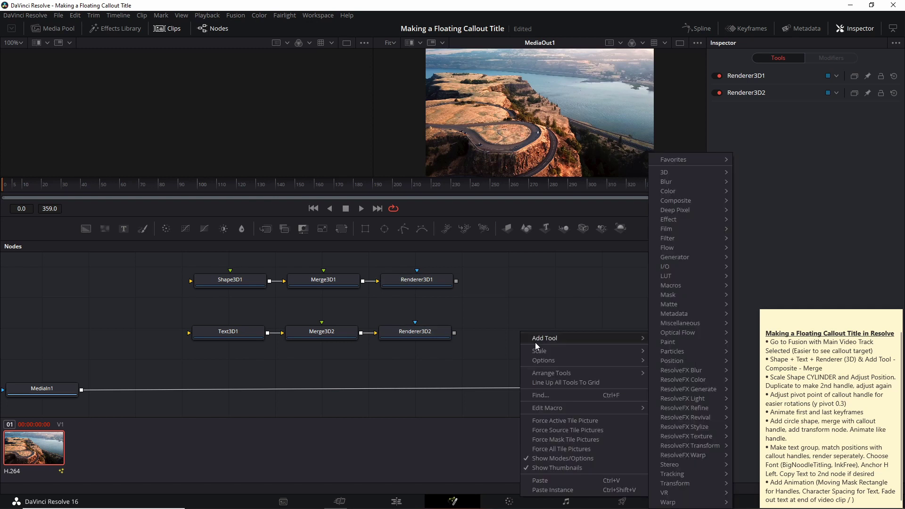
{"action": "mouse_move", "coordinate": [701, 202]}
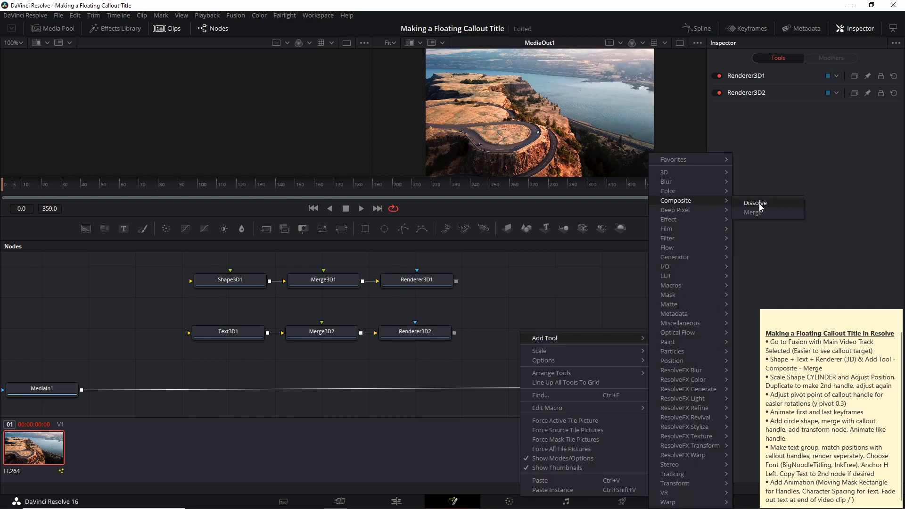
{"action": "left_click", "coordinate": [757, 213]}
{"action": "left_click_drag", "start_coordinate": [517, 333], "coordinate": [518, 351]}
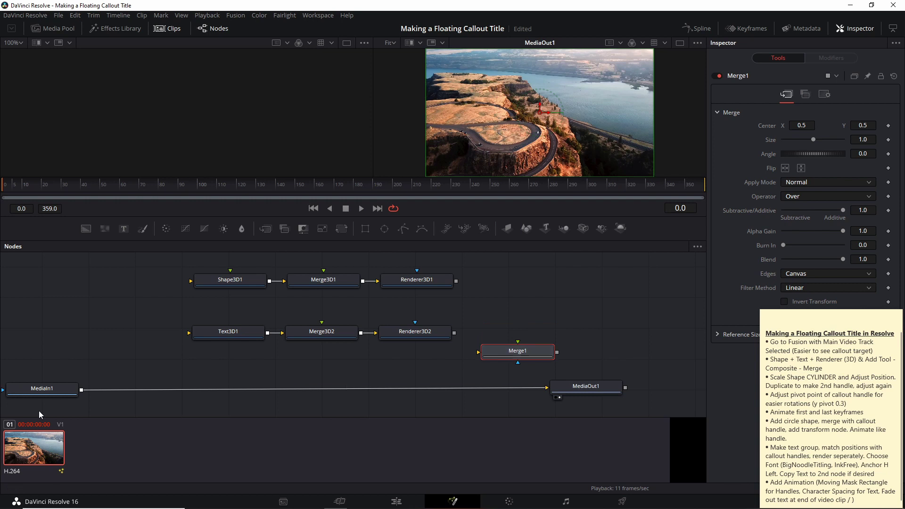
{"action": "left_click_drag", "start_coordinate": [82, 389], "coordinate": [479, 353]}
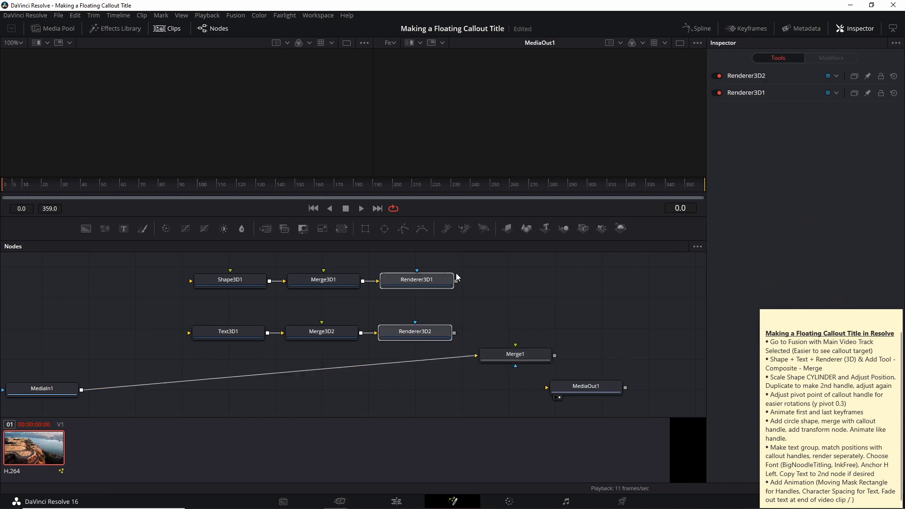
Add a second Composite Merge node and feed it the outputs of both the shape and text renderers.
{"action": "right_click", "coordinate": [476, 298]}
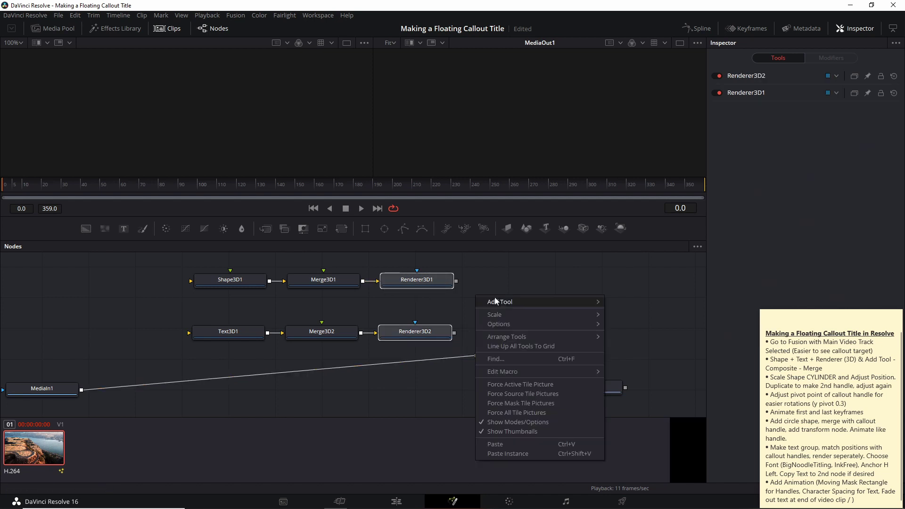
{"action": "mouse_move", "coordinate": [503, 301]}
{"action": "mouse_move", "coordinate": [627, 201]}
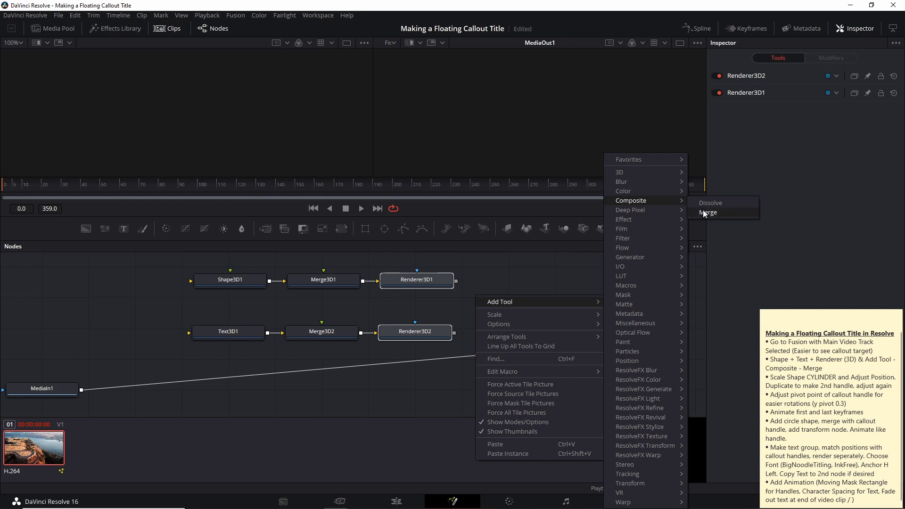
{"action": "left_click", "coordinate": [704, 213]}
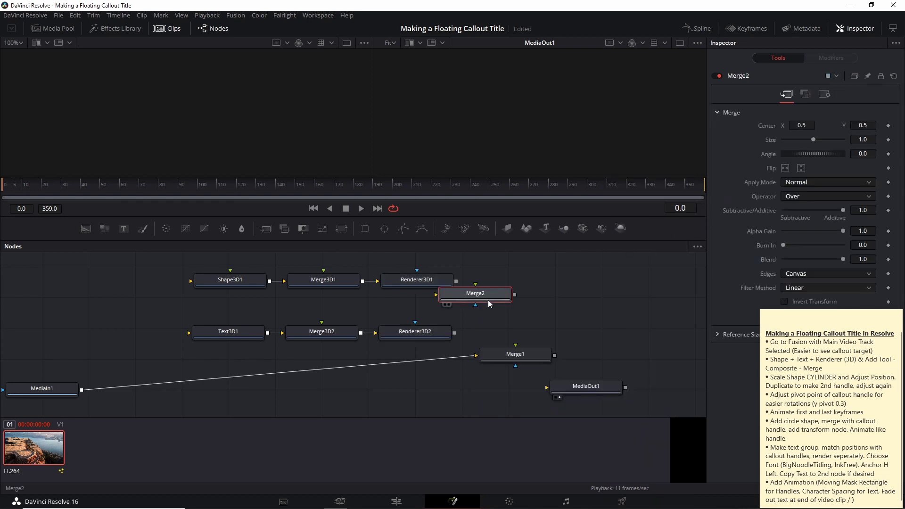
{"action": "left_click_drag", "start_coordinate": [456, 281], "coordinate": [529, 306]}
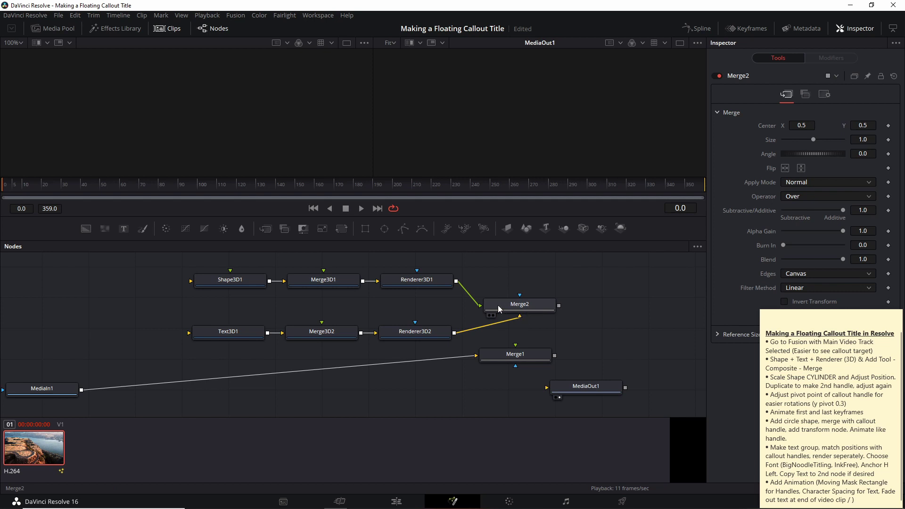
Connect the renderers' Merge node to the foreground of the MediaIn1 Merge node, and link that node to MediaOut1.
{"action": "left_click_drag", "start_coordinate": [559, 306], "coordinate": [517, 349]}
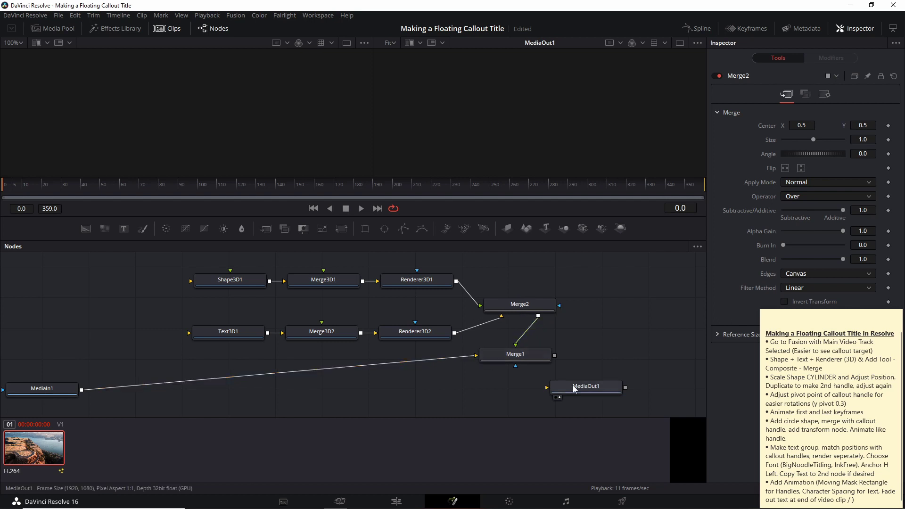
{"action": "left_click_drag", "start_coordinate": [586, 387], "coordinate": [623, 349]}
{"action": "left_click_drag", "start_coordinate": [555, 357], "coordinate": [537, 372]}
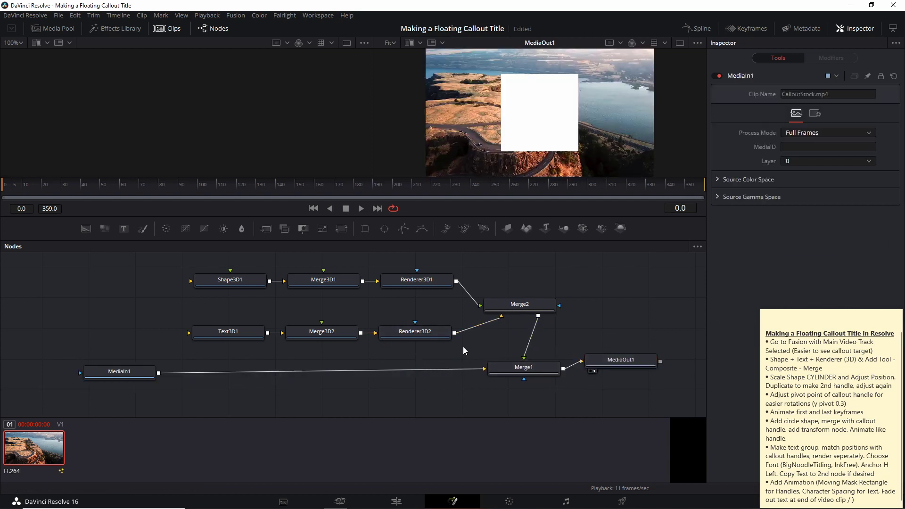
{"action": "left_click_drag", "start_coordinate": [162, 311], "coordinate": [358, 347]}
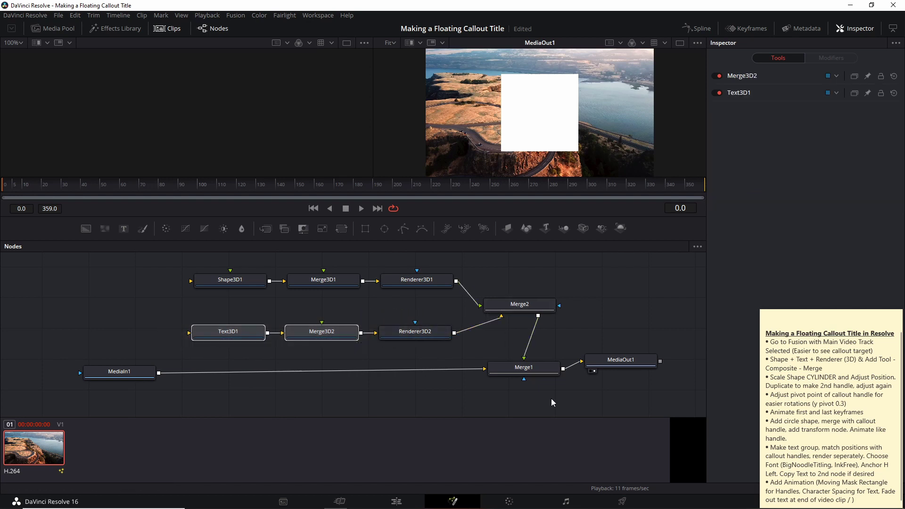
{"action": "left_click_drag", "start_coordinate": [185, 260], "coordinate": [373, 296]}
{"action": "left_click_drag", "start_coordinate": [46, 340], "coordinate": [528, 387]}
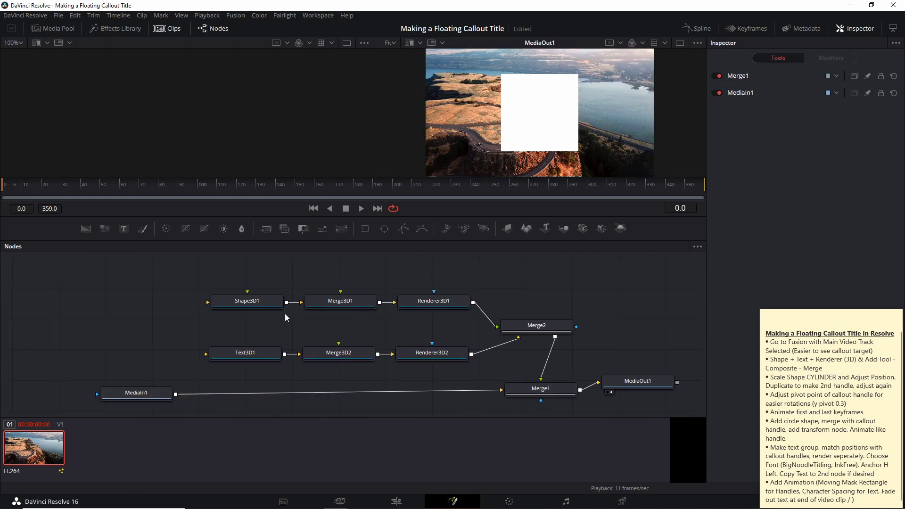
Change the shape type of the Shape 3D node to Cylinder.
{"action": "left_click", "coordinate": [264, 301]}
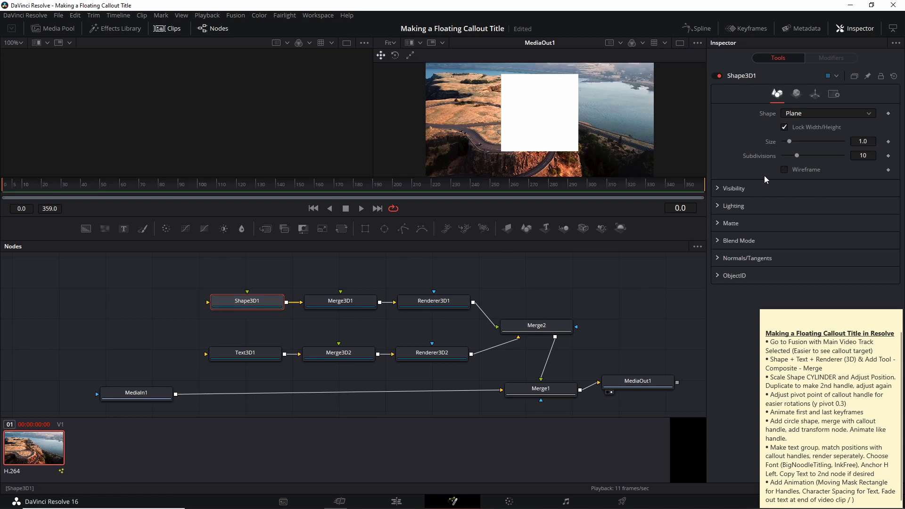
{"action": "left_click", "coordinate": [795, 114]}
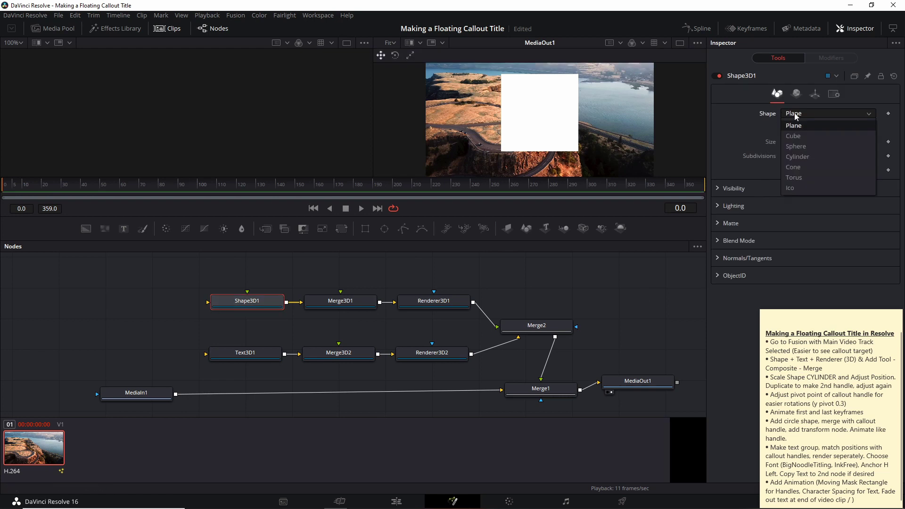
{"action": "left_click", "coordinate": [819, 156]}
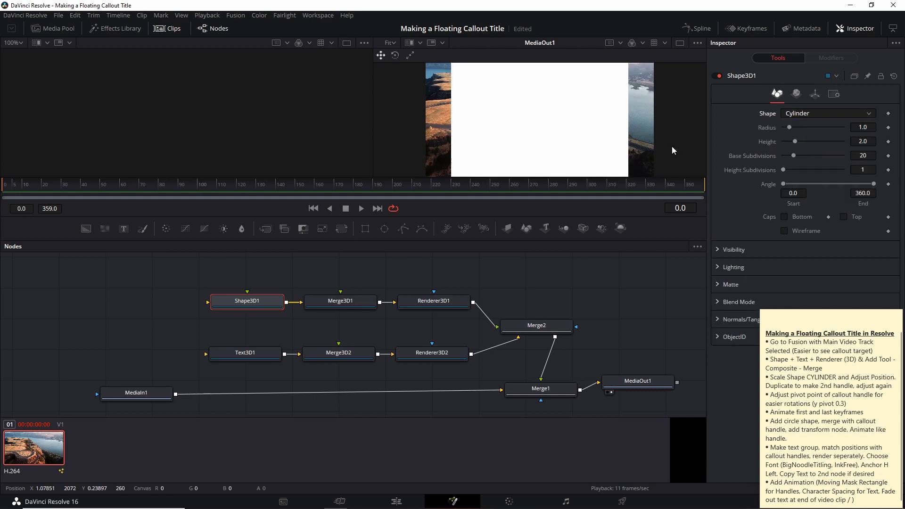
Turn the cylinder into a thin bar by setting its uniform scale to about 0.396 and its radius to 0.07.
{"action": "scroll", "coordinate": [672, 146], "scroll_direction": "down", "scroll_amount": 1}
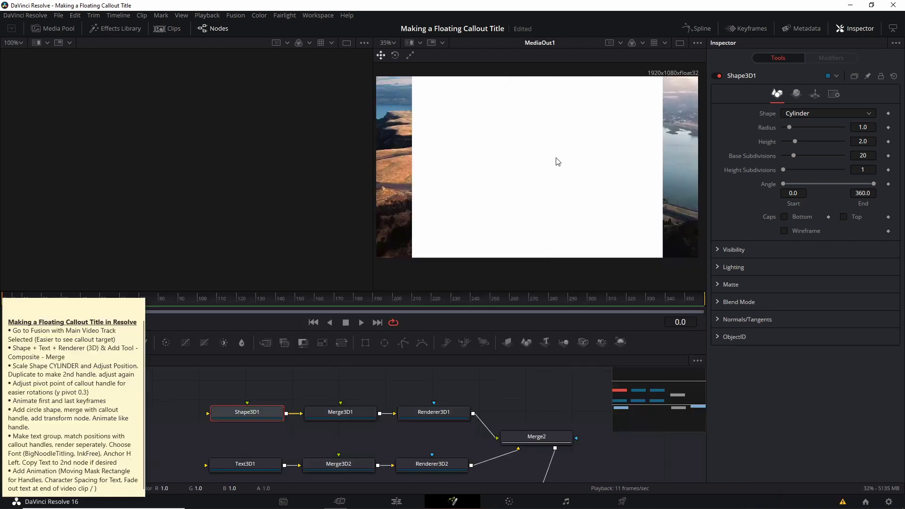
{"action": "mouse_move", "coordinate": [556, 158]}
{"action": "left_mouse_down"}
{"action": "mouse_move", "coordinate": [544, 163]}
{"action": "mouse_move", "coordinate": [555, 164]}
{"action": "left_mouse_up"}
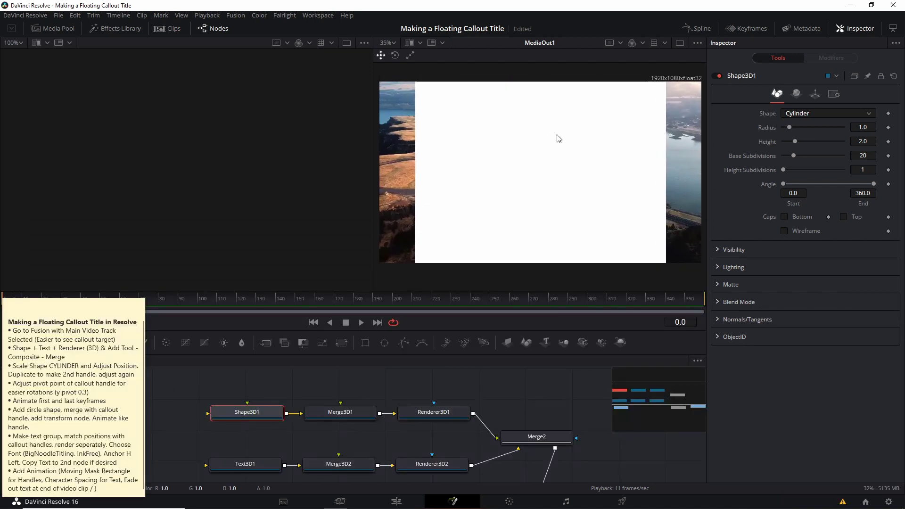
{"action": "left_click", "coordinate": [815, 96]}
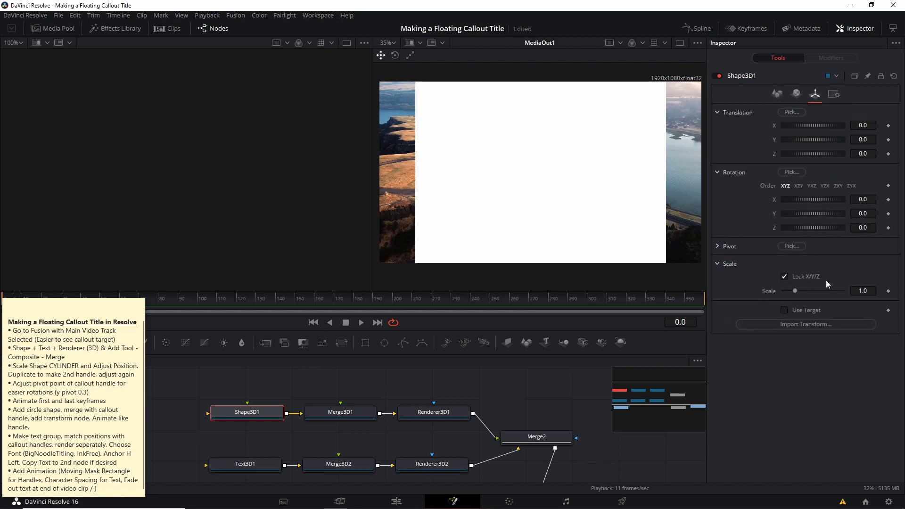
{"action": "left_click_drag", "start_coordinate": [867, 293], "coordinate": [793, 292]}
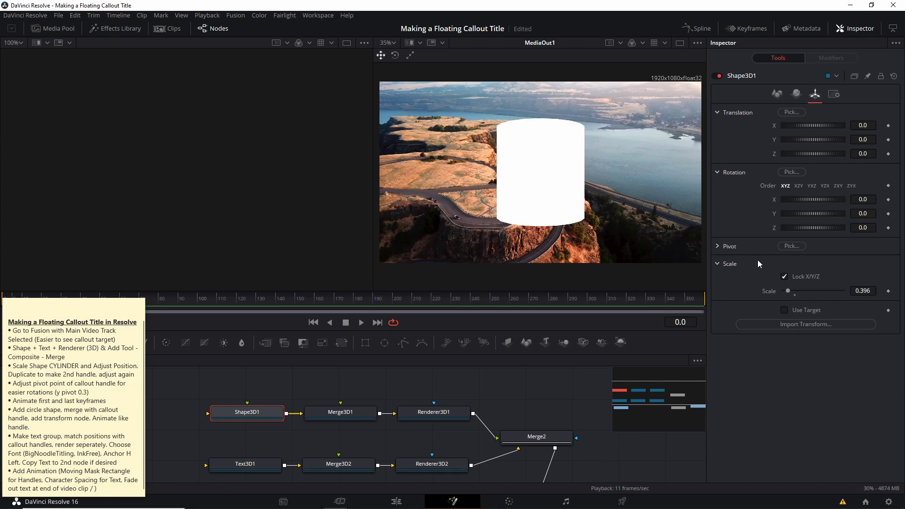
{"action": "left_click", "coordinate": [775, 94]}
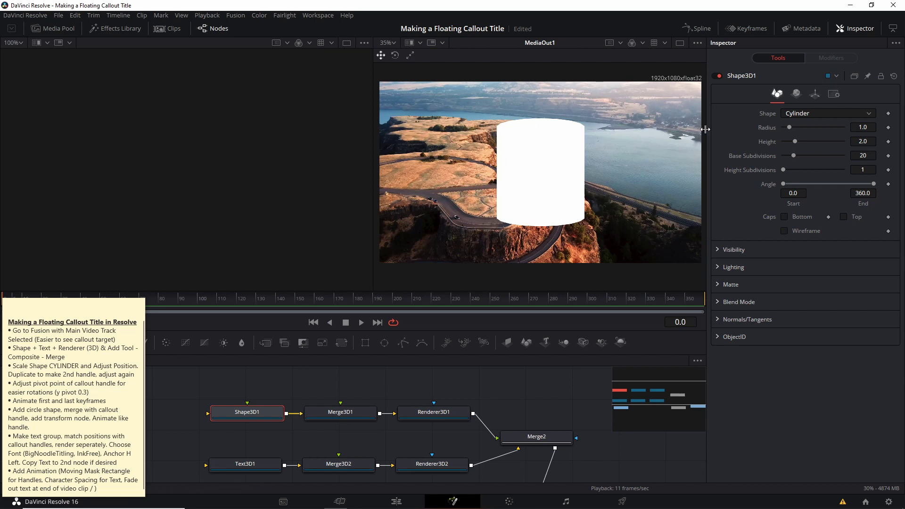
{"action": "left_click_drag", "start_coordinate": [790, 128], "coordinate": [783, 128]}
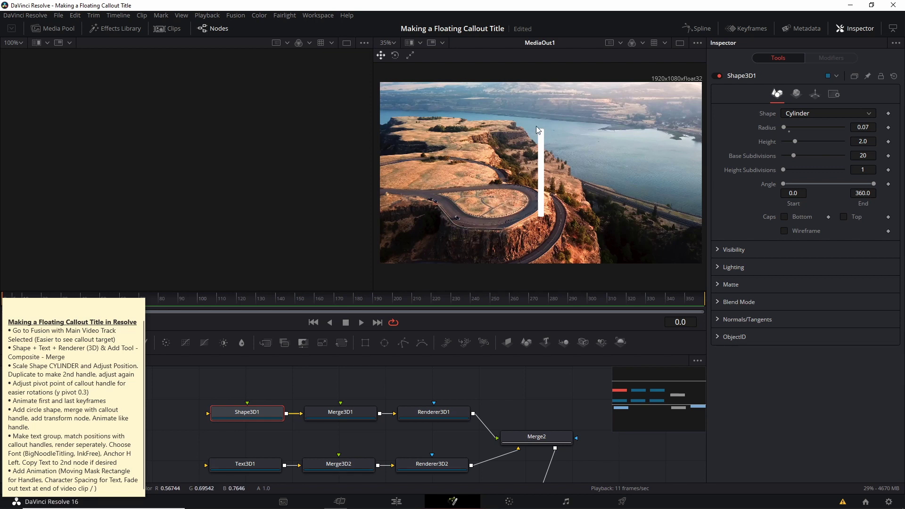
Shorten the cylinder to a height of 1.52 and move it to X 0.261, Y 0.174.
{"action": "left_click_drag", "start_coordinate": [552, 120], "coordinate": [545, 115]}
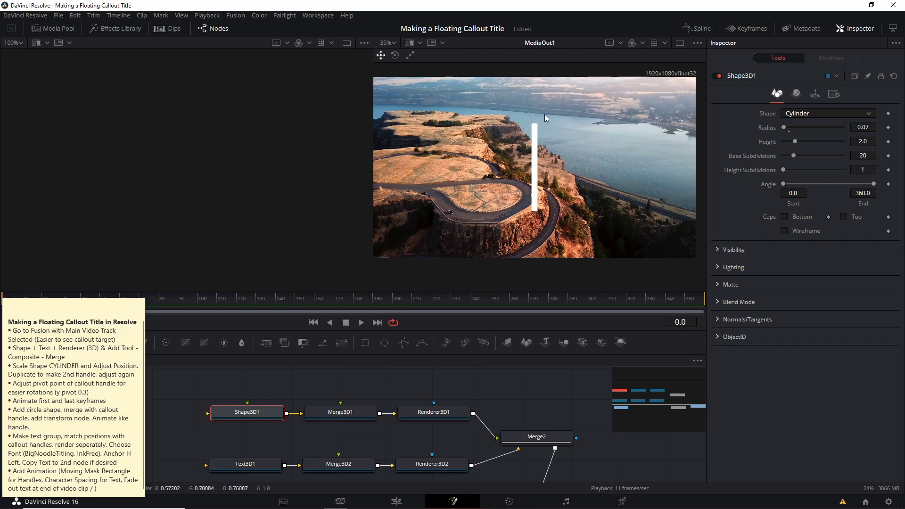
{"action": "left_click_drag", "start_coordinate": [795, 141], "coordinate": [792, 141]}
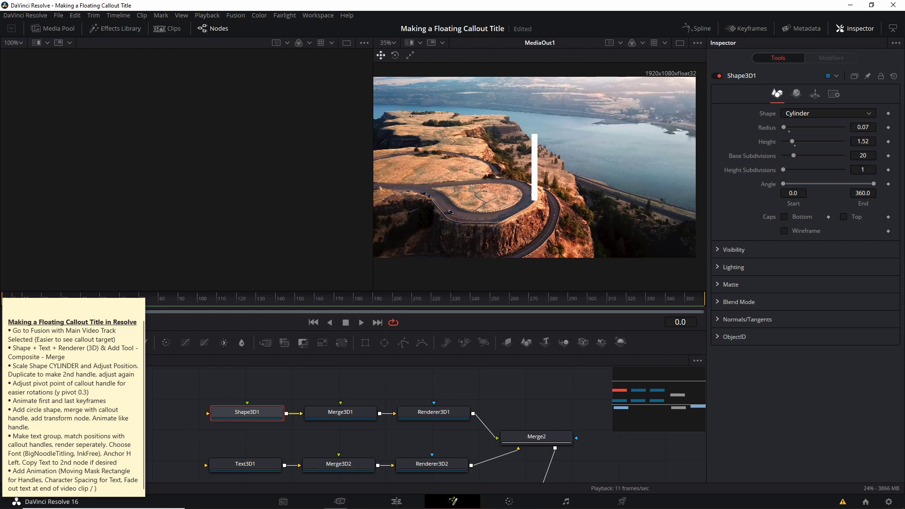
{"action": "left_click", "coordinate": [815, 94]}
{"action": "left_click_drag", "start_coordinate": [797, 126], "coordinate": [801, 123]}
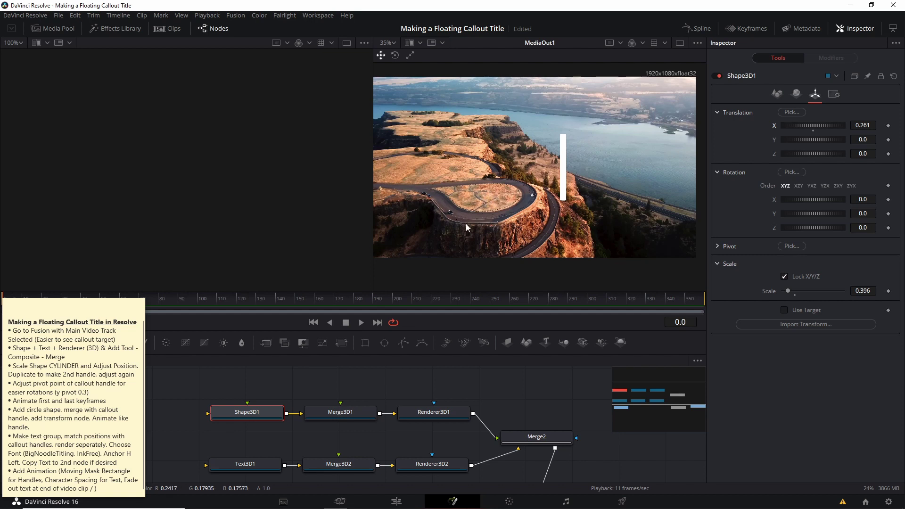
{"action": "left_click_drag", "start_coordinate": [814, 138], "coordinate": [817, 138]}
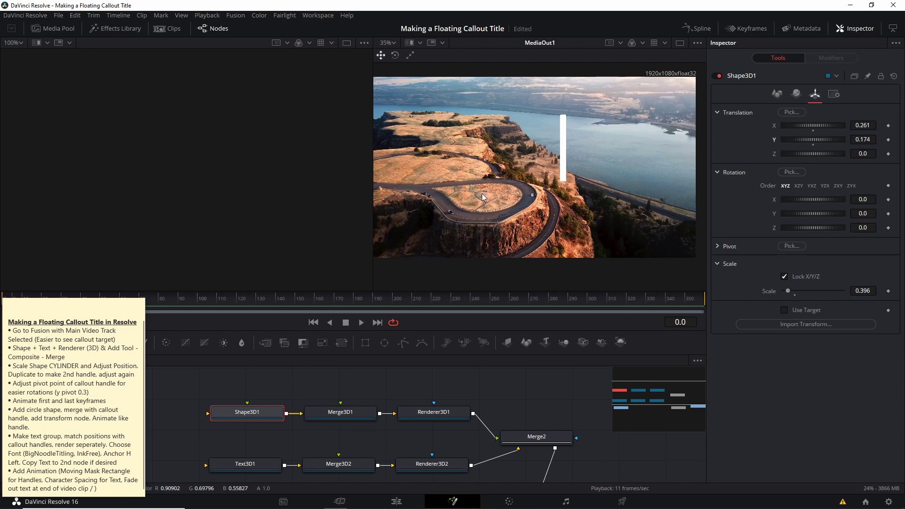
Duplicate the Shape3D1 cylinder node and connect the copy's output to the Merge3D1 node.
{"action": "left_click_drag", "start_coordinate": [570, 212], "coordinate": [557, 206]}
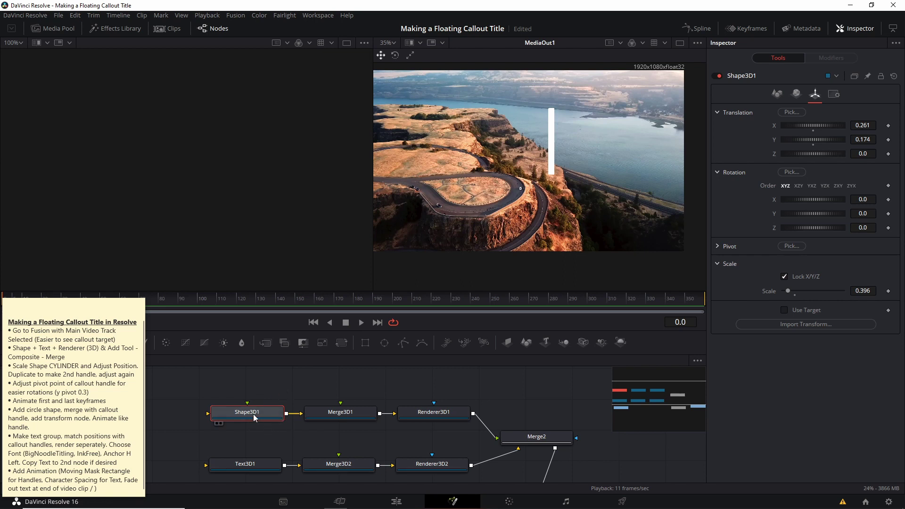
{"action": "left_click", "coordinate": [263, 386]}
{"action": "key", "text": "ctrl+v"}
{"action": "left_click_drag", "start_coordinate": [346, 394], "coordinate": [364, 426]}
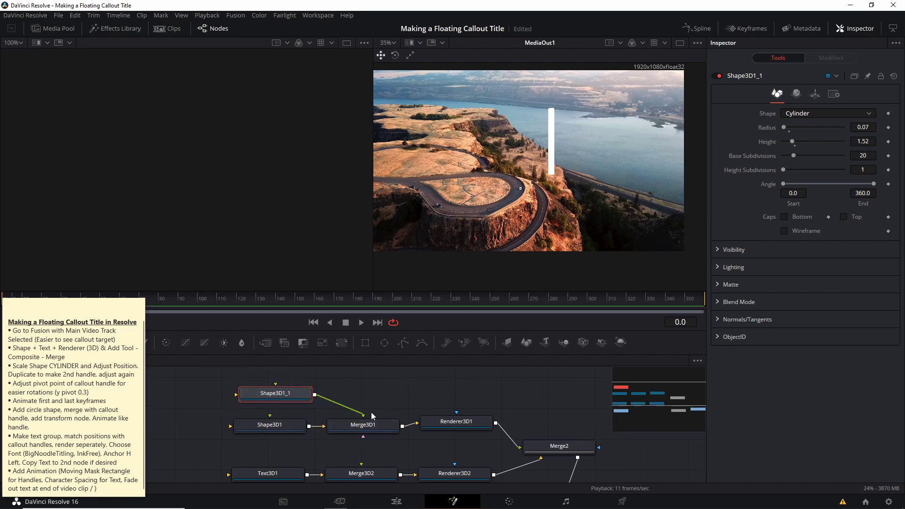
Rename the original Shape3D1 node as StaticCalloutShape.
{"action": "left_click", "coordinate": [280, 426]}
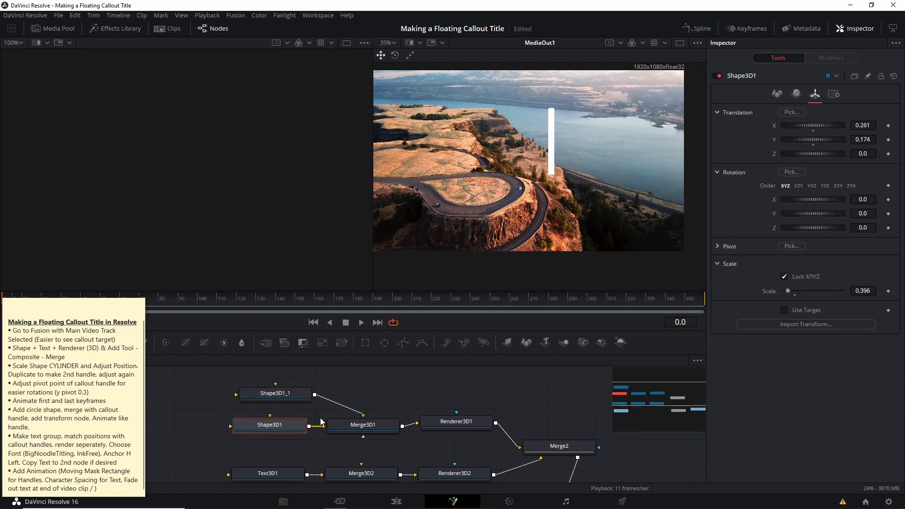
{"action": "key", "text": "F2"}
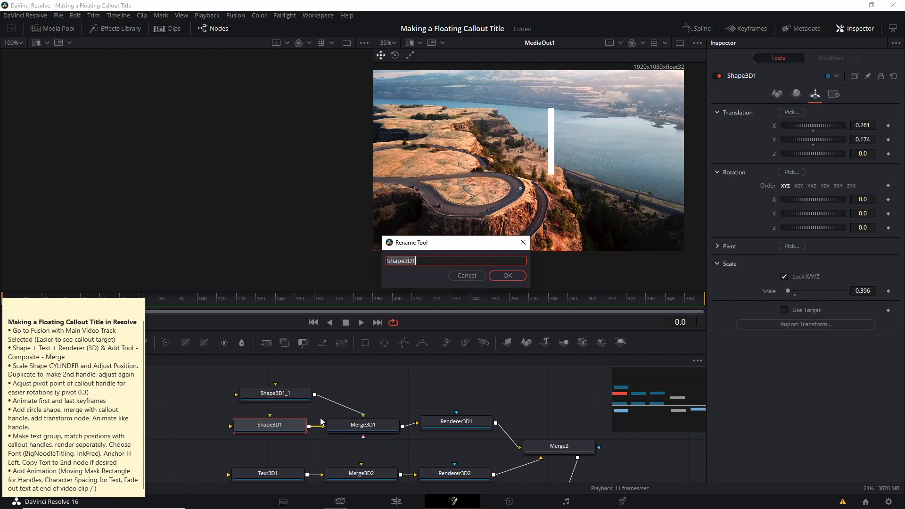
{"action": "type", "text": "S"}
{"action": "type", "text": "alloutShape"}
{"action": "key", "text": "Return"}
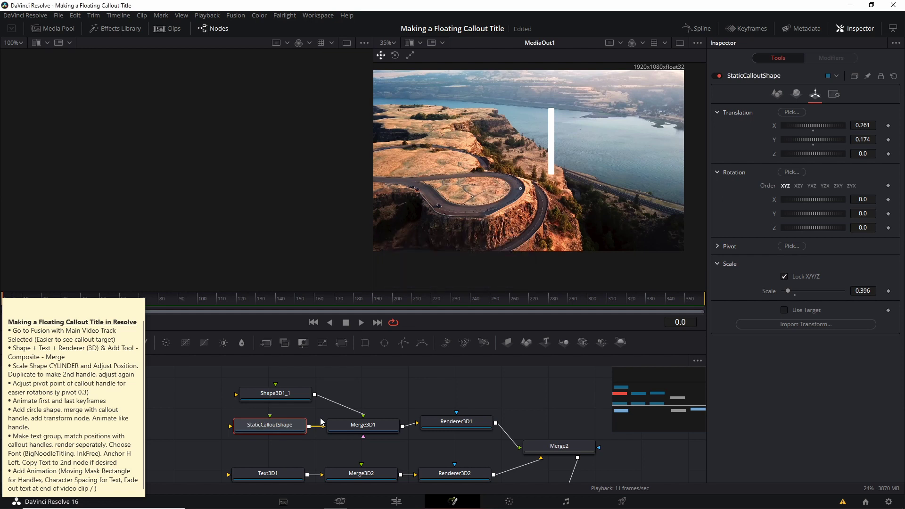
Rename the duplicated cylinder node as PointerShape.
{"action": "left_click", "coordinate": [283, 394]}
{"action": "key", "text": "F2"}
{"action": "type", "text": "PointerShap"}
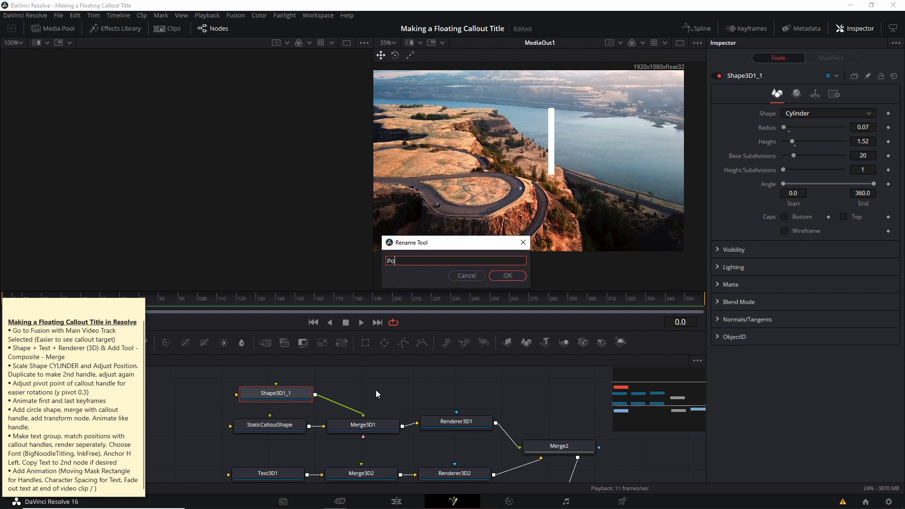
{"action": "type", "text": "e"}
{"action": "key", "text": "Return"}
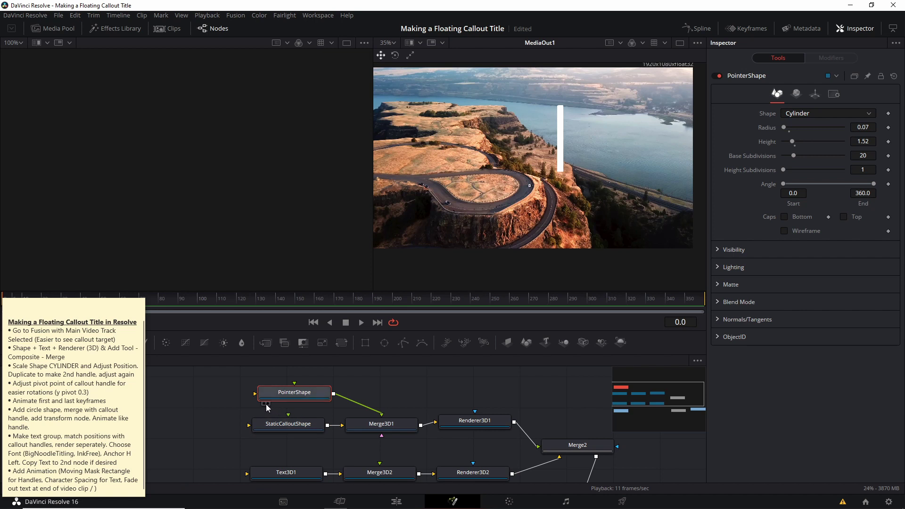
Display the PointerShape node in the empty viewer.
{"action": "left_click_drag", "start_coordinate": [276, 397], "coordinate": [273, 396]}
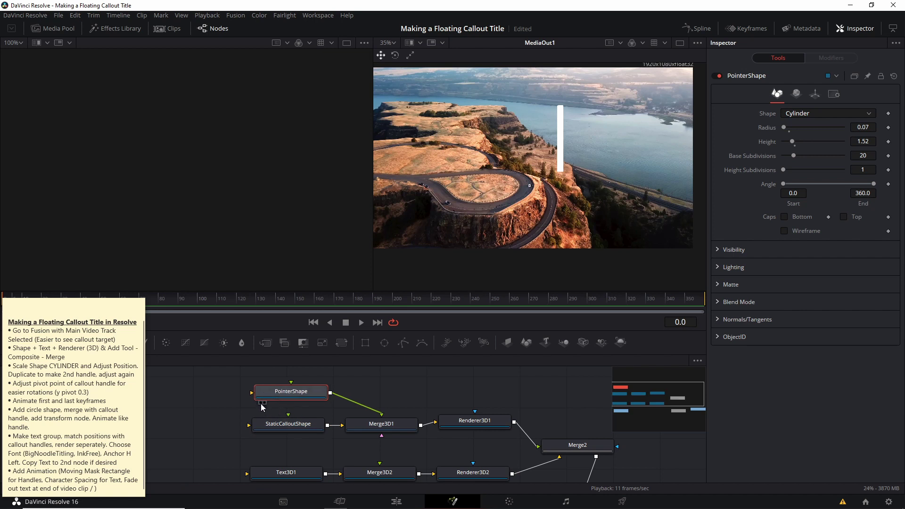
{"action": "left_click", "coordinate": [262, 405]}
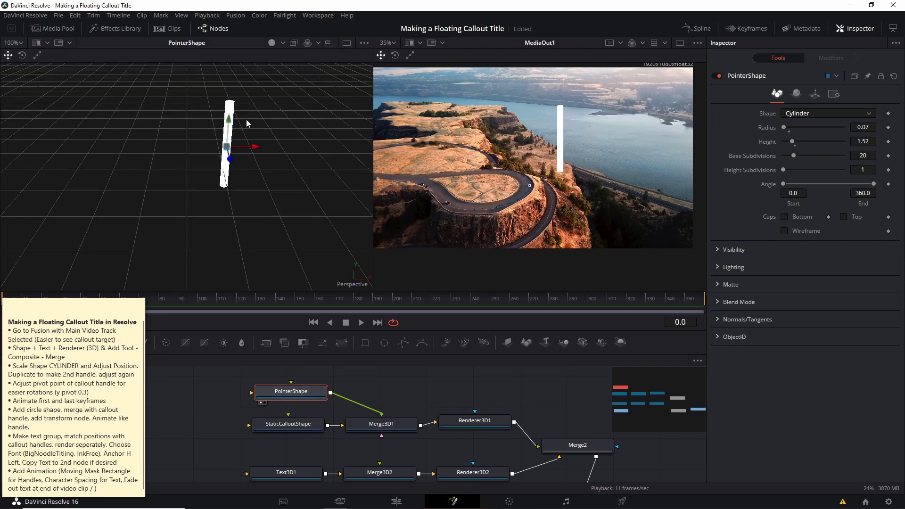
{"action": "scroll", "coordinate": [294, 169], "scroll_direction": "down", "scroll_amount": 1}
{"action": "scroll", "coordinate": [295, 170], "scroll_direction": "up", "scroll_amount": 2}
{"action": "left_click_drag", "start_coordinate": [279, 161], "coordinate": [233, 194]}
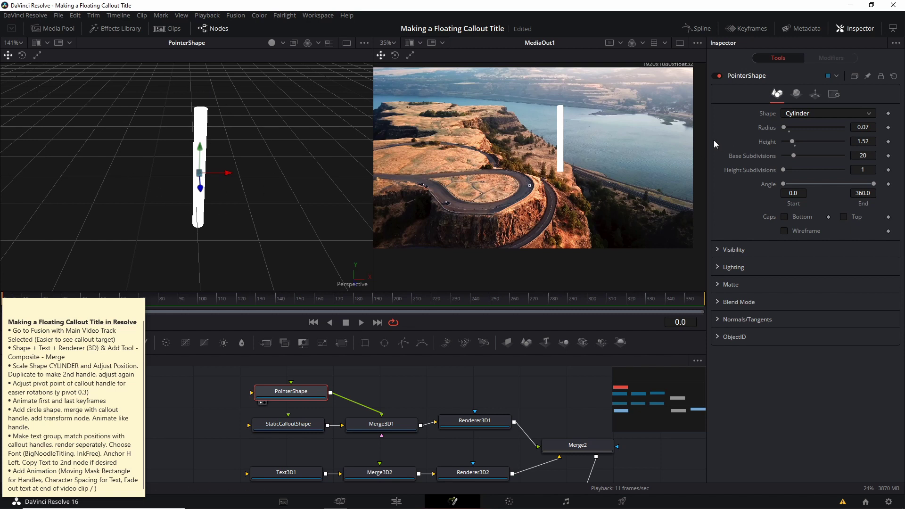
Offset the PointerShape's Y pivot to about 0.203 in its transform settings.
{"action": "left_click", "coordinate": [815, 96]}
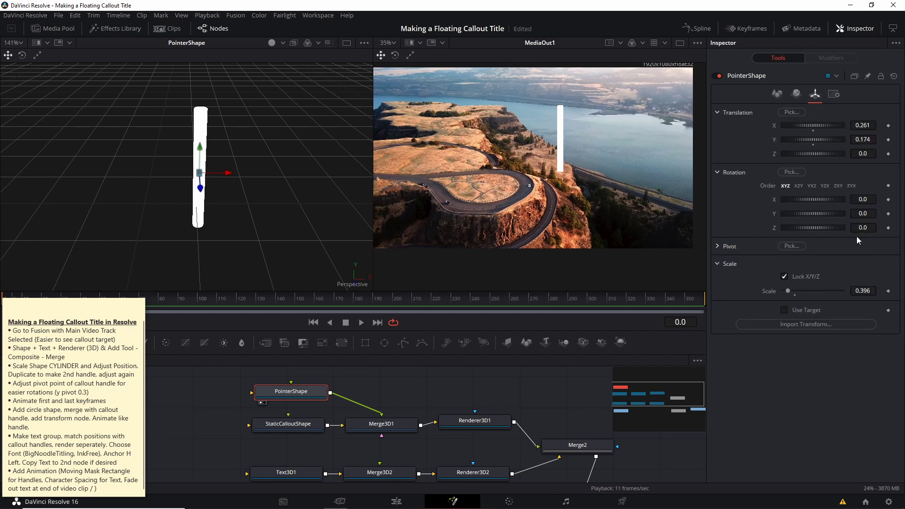
{"action": "left_click", "coordinate": [725, 248]}
{"action": "left_click_drag", "start_coordinate": [793, 272], "coordinate": [798, 273]}
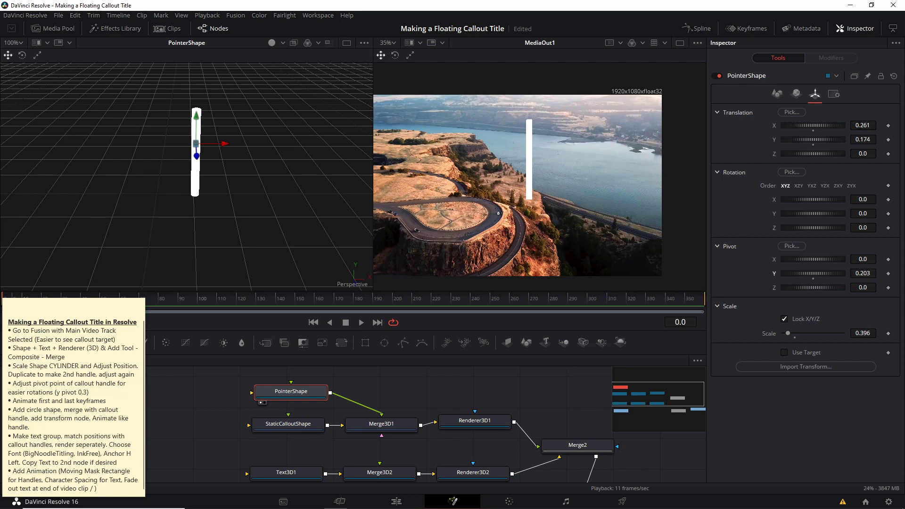
Reset the PointerShape's X and Y translation to 0.
{"action": "double_click", "coordinate": [860, 126]}
{"action": "type", "text": "0"}
{"action": "key", "text": "Tab"}
{"action": "type", "text": "0"}
{"action": "key", "text": "Tab"}
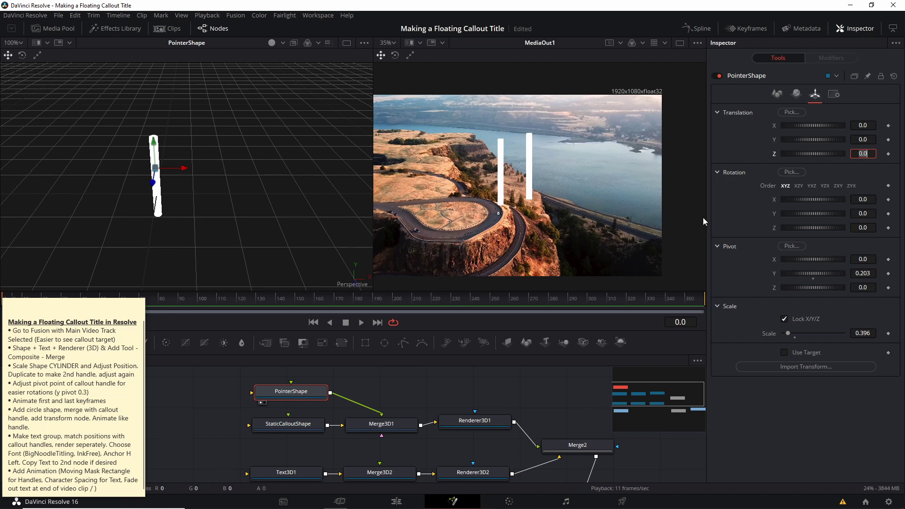
Set the PointerShape's Y pivot to 0.75 at the bar's end and test its rotation to about -47 degrees on Z.
{"action": "left_click_drag", "start_coordinate": [807, 272], "coordinate": [816, 274]}
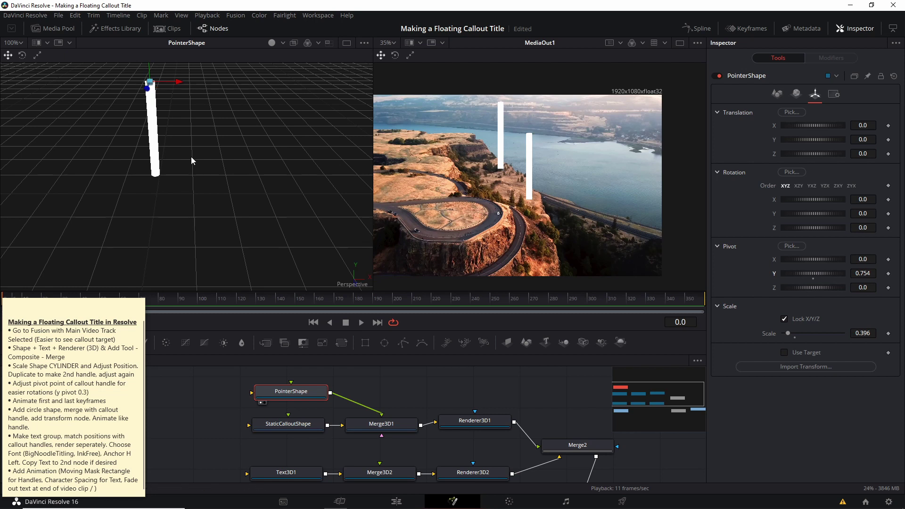
{"action": "left_click_drag", "start_coordinate": [191, 135], "coordinate": [197, 150]}
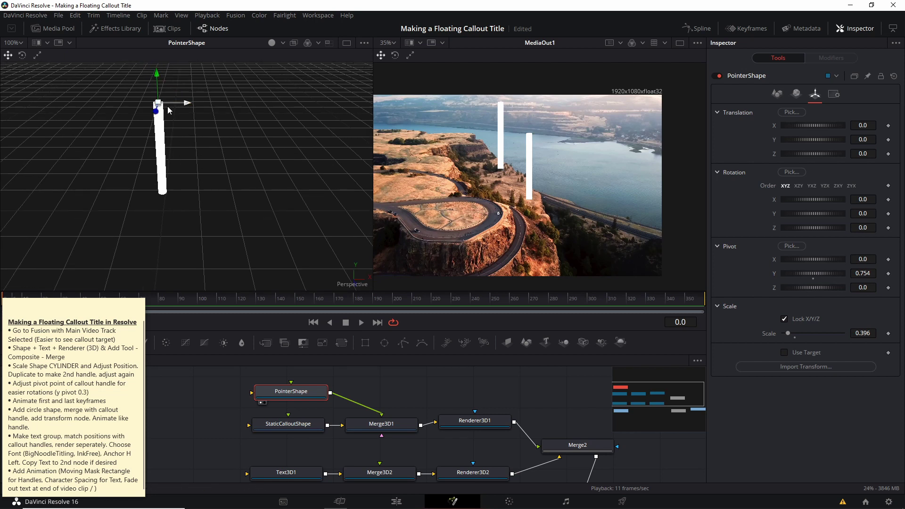
{"action": "left_click", "coordinate": [861, 275]}
{"action": "key", "text": "BackSpace"}
{"action": "key", "text": "Tab"}
{"action": "left_click_drag", "start_coordinate": [814, 227], "coordinate": [806, 247]}
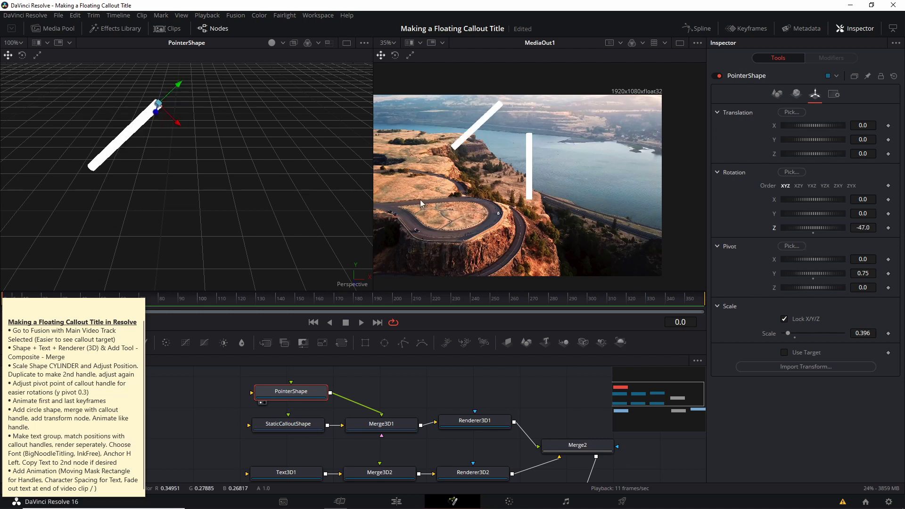
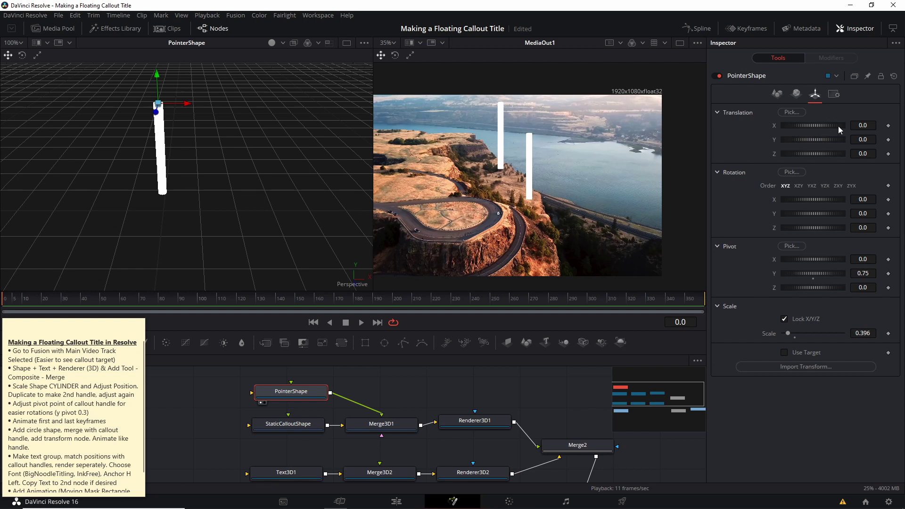
Attach the PointerShape to the static bar's lower end at X 0.26, Y -0.857 and rotate it to -73 degrees on Z.
{"action": "left_click_drag", "start_coordinate": [866, 139], "coordinate": [534, 140]}
{"action": "left_click_drag", "start_coordinate": [162, 187], "coordinate": [200, 205]}
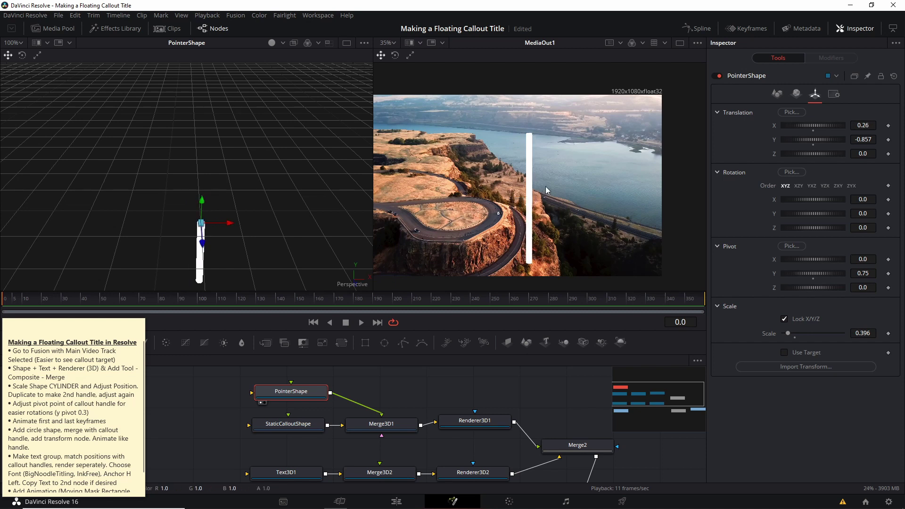
{"action": "left_click_drag", "start_coordinate": [798, 228], "coordinate": [782, 233]}
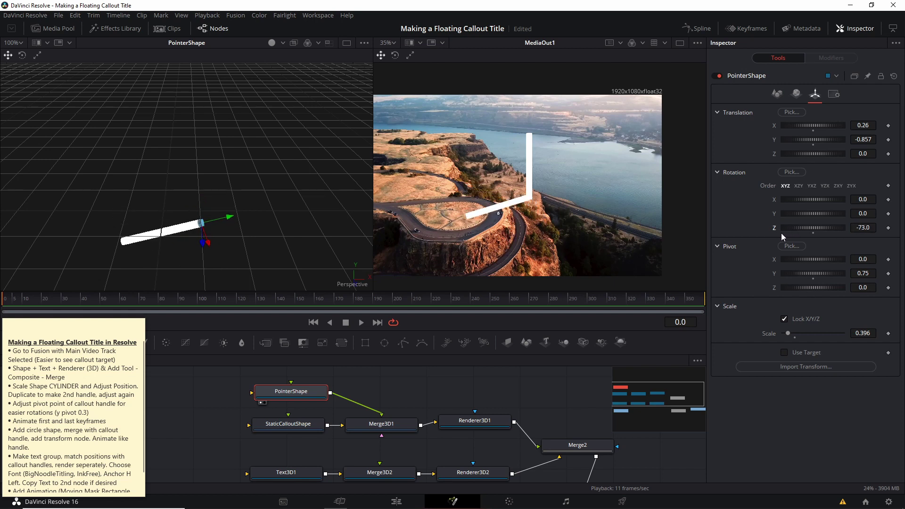
Lengthen the pointer bar slightly and shift its X translation to 0.223 so it still meets the static bar.
{"action": "left_click", "coordinate": [778, 95]}
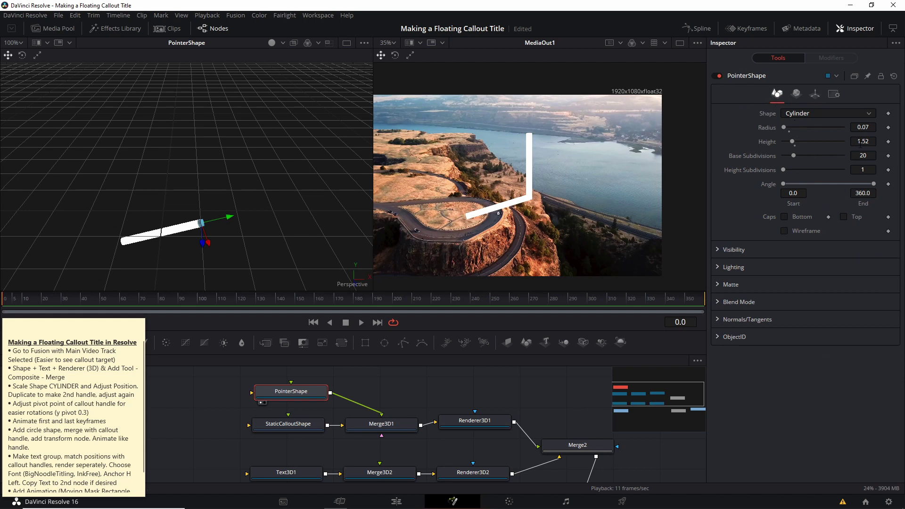
{"action": "left_click_drag", "start_coordinate": [861, 145], "coordinate": [851, 126]}
{"action": "left_click", "coordinate": [815, 94]}
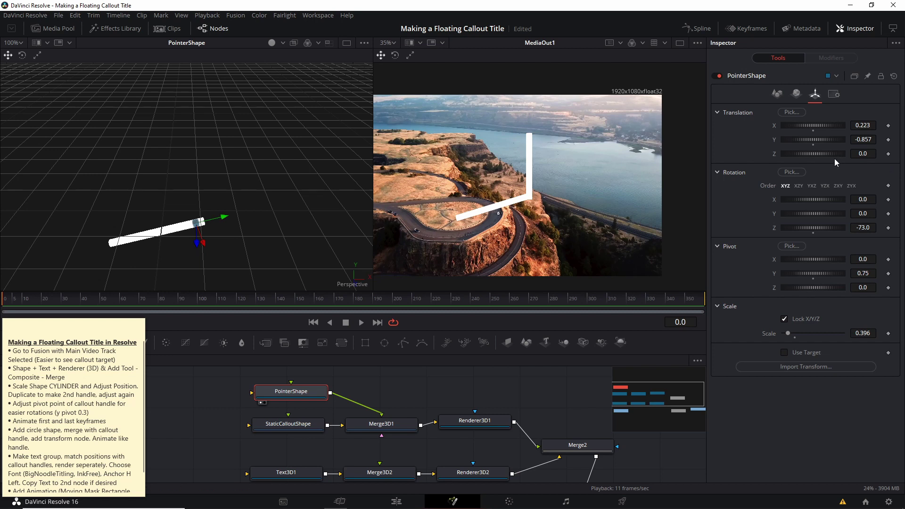
Add keyframes at frame 0 for the PointerShape's X and Y translation and Z rotation.
{"action": "left_click", "coordinate": [889, 126]}
{"action": "left_click", "coordinate": [889, 140]}
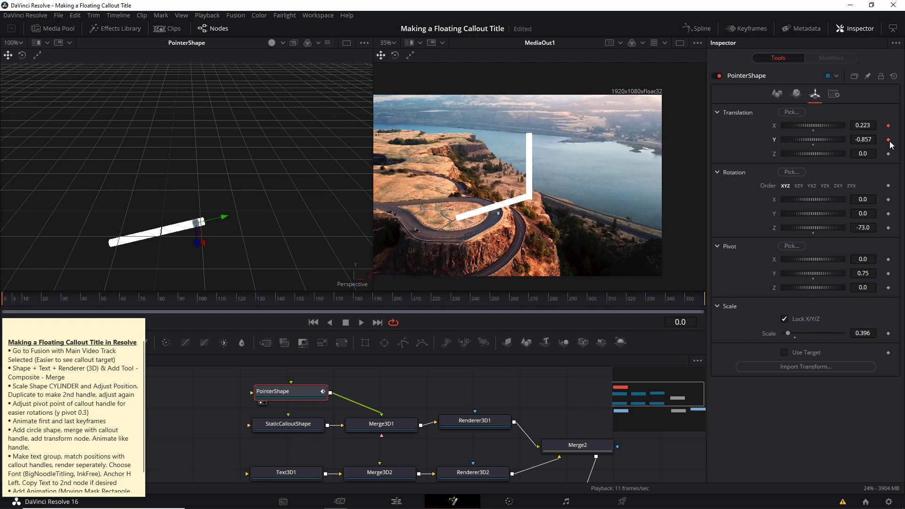
{"action": "left_click", "coordinate": [888, 229]}
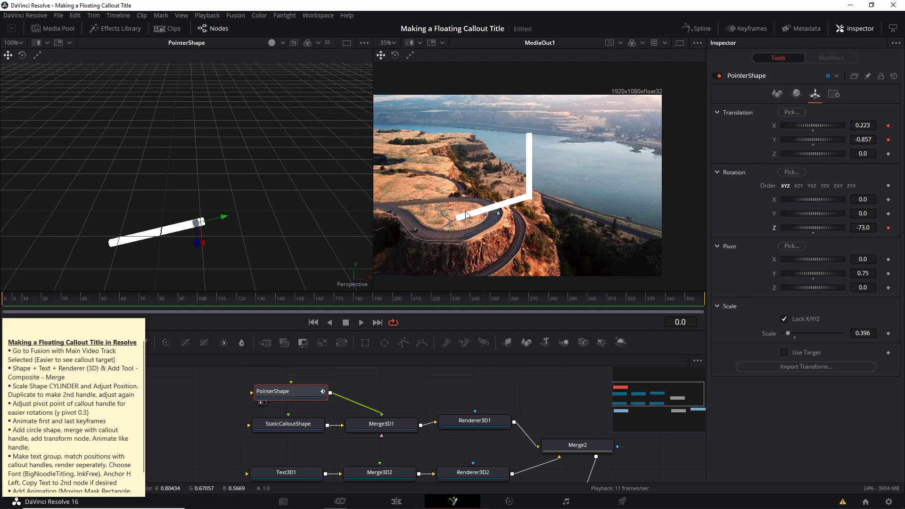
Animate the PointerShape's Z rotation from -75.3 at frame 0 to about -72.2 at frame 359 to follow the target.
{"action": "left_click", "coordinate": [308, 295]}
{"action": "left_click", "coordinate": [703, 288]}
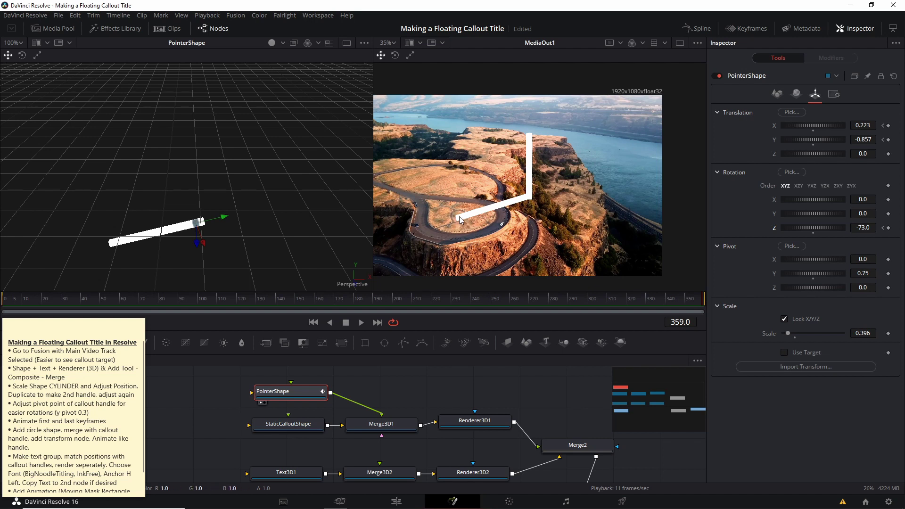
{"action": "left_click", "coordinate": [1, 297]}
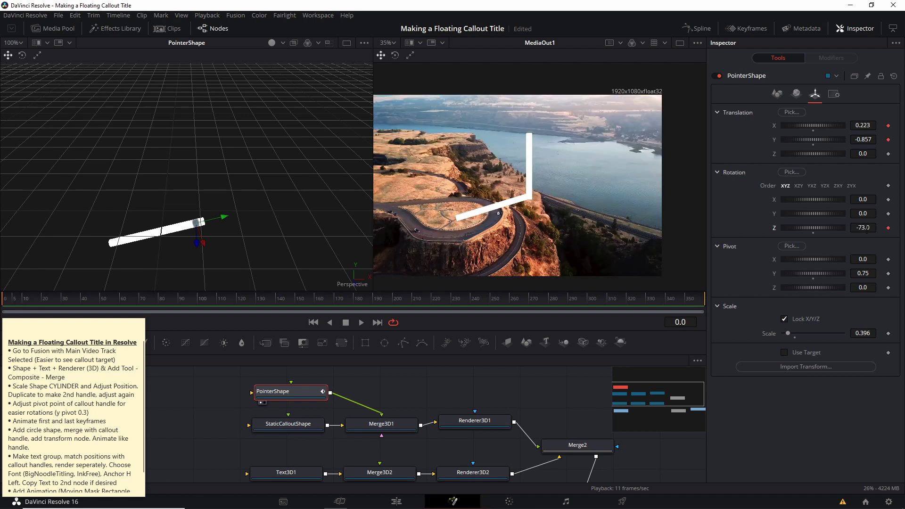
{"action": "left_click_drag", "start_coordinate": [868, 230], "coordinate": [857, 230]}
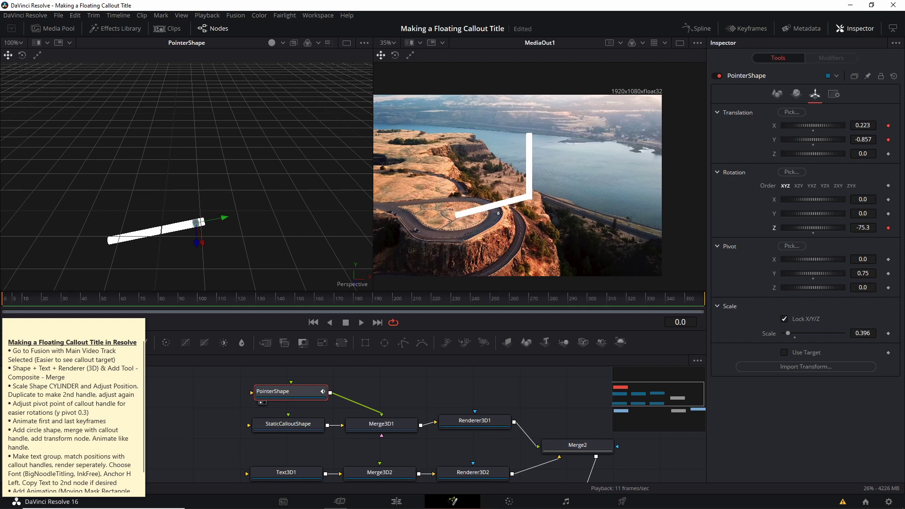
{"action": "left_click_drag", "start_coordinate": [687, 299], "coordinate": [723, 298]}
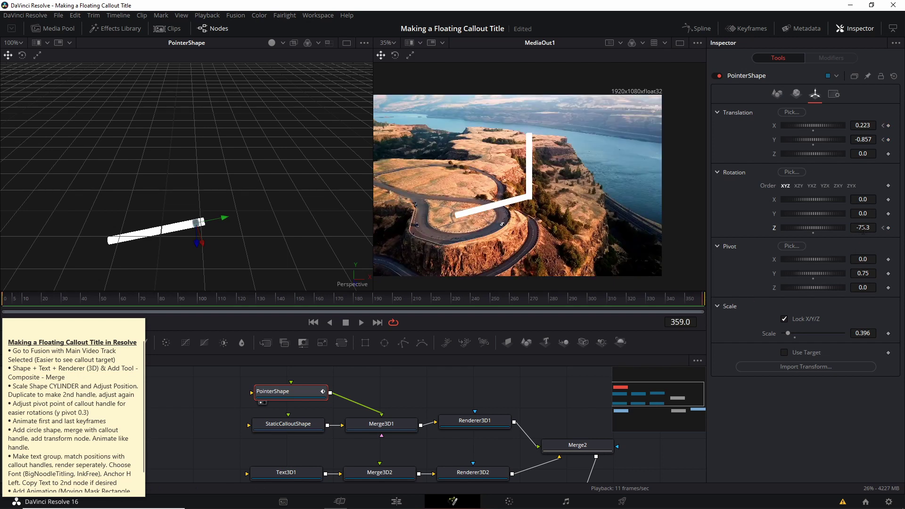
{"action": "left_click_drag", "start_coordinate": [863, 228], "coordinate": [878, 228]}
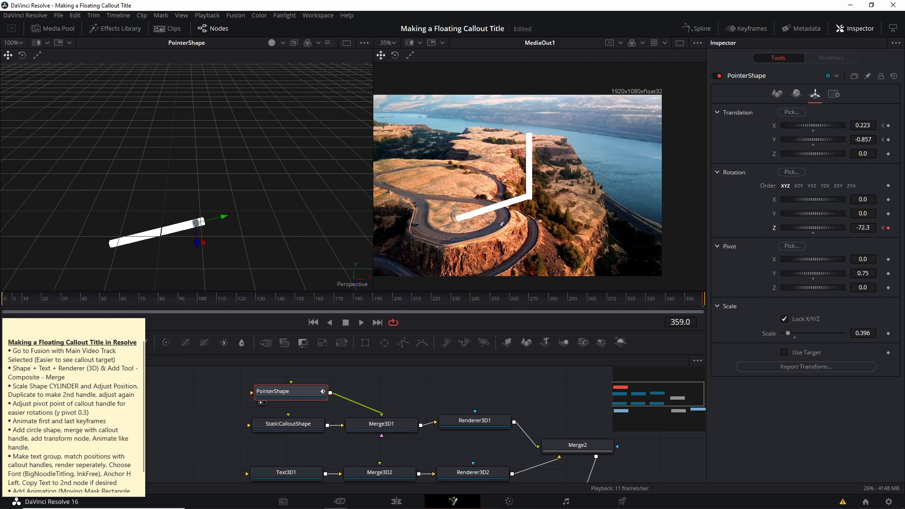
{"action": "left_click_drag", "start_coordinate": [698, 300], "coordinate": [796, 307]}
Unlock the PointerShape's X/Y/Z scale and match the Y and Z scale to the X value of 0.396.
{"action": "left_click", "coordinate": [784, 319]}
{"action": "double_click", "coordinate": [864, 347]}
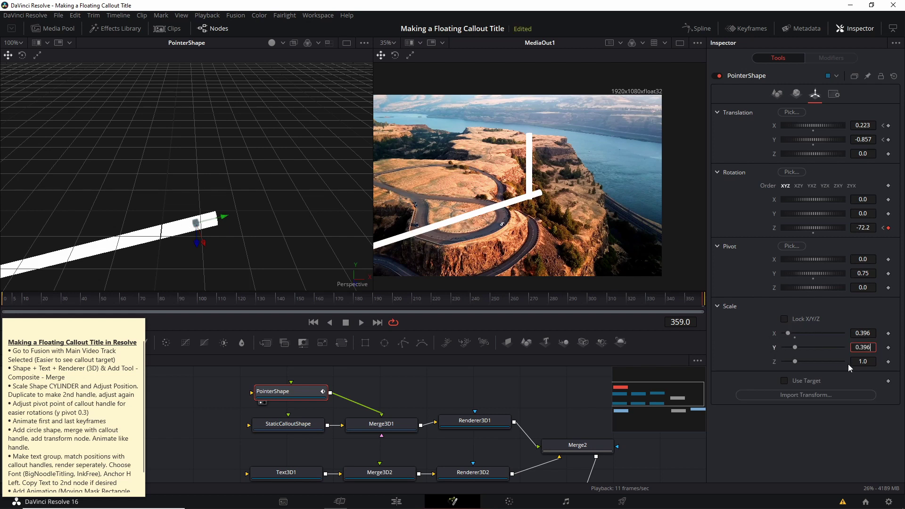
{"action": "left_click", "coordinate": [870, 352]}
{"action": "double_click", "coordinate": [862, 334]}
{"action": "key", "text": "ctrl+c"}
{"action": "double_click", "coordinate": [864, 348]}
{"action": "key", "text": "ctrl+v"}
{"action": "double_click", "coordinate": [866, 362]}
{"action": "key", "text": "ctrl+v"}
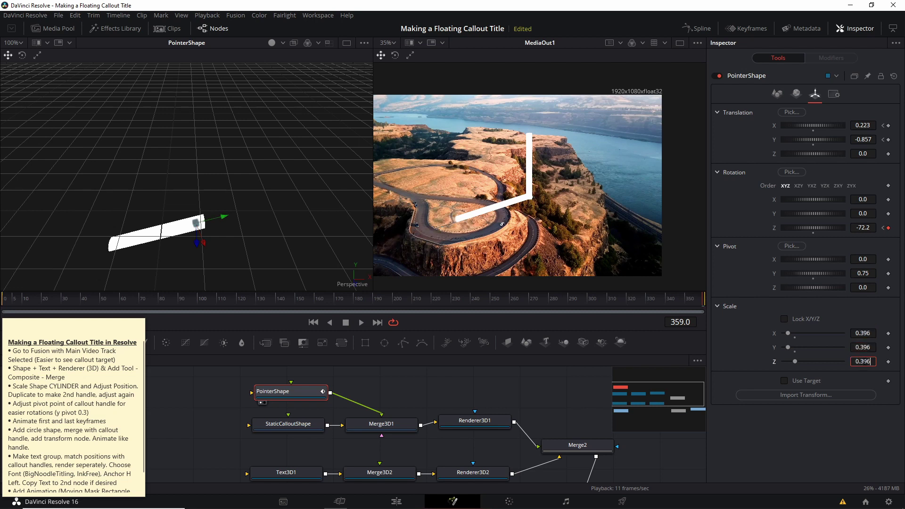
{"action": "key", "text": "Return"}
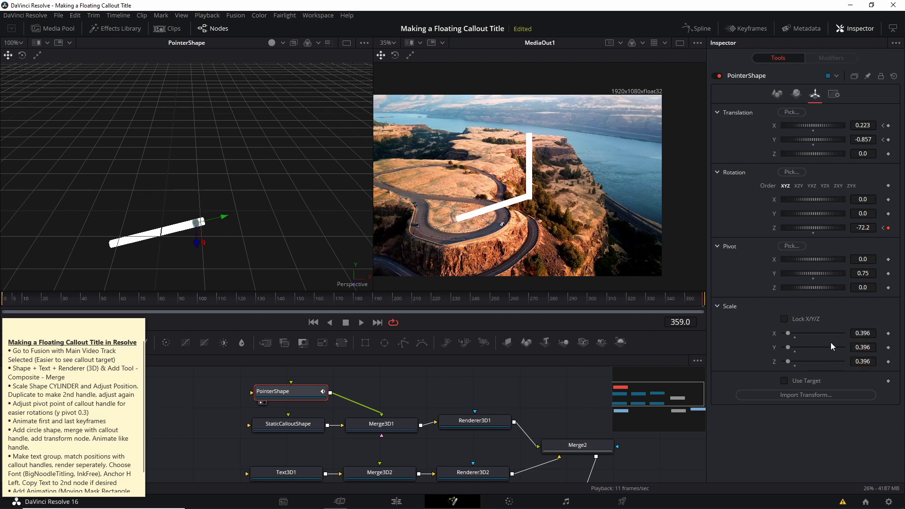
Animate the PointerShape's Y scale from 0.396 at frame 0 to 0.359 at frame 359.
{"action": "left_click", "coordinate": [4, 299]}
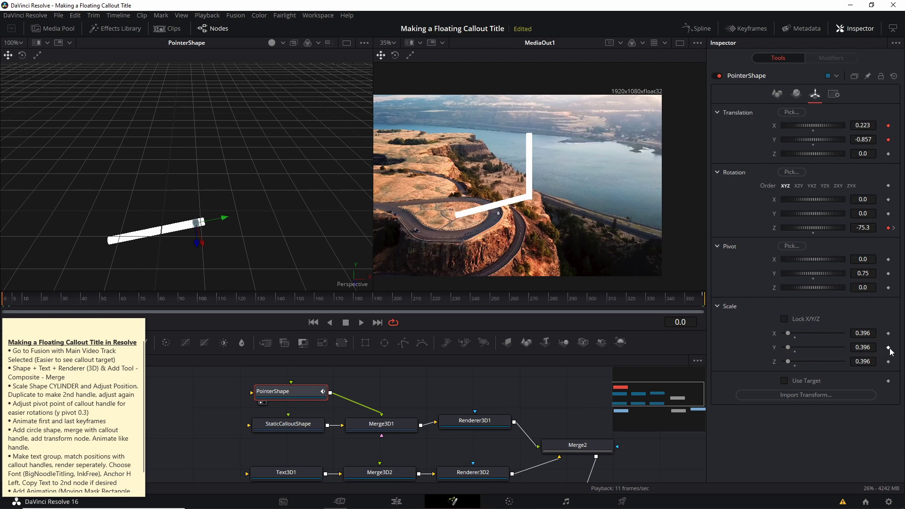
{"action": "left_click_drag", "start_coordinate": [689, 299], "coordinate": [705, 303]}
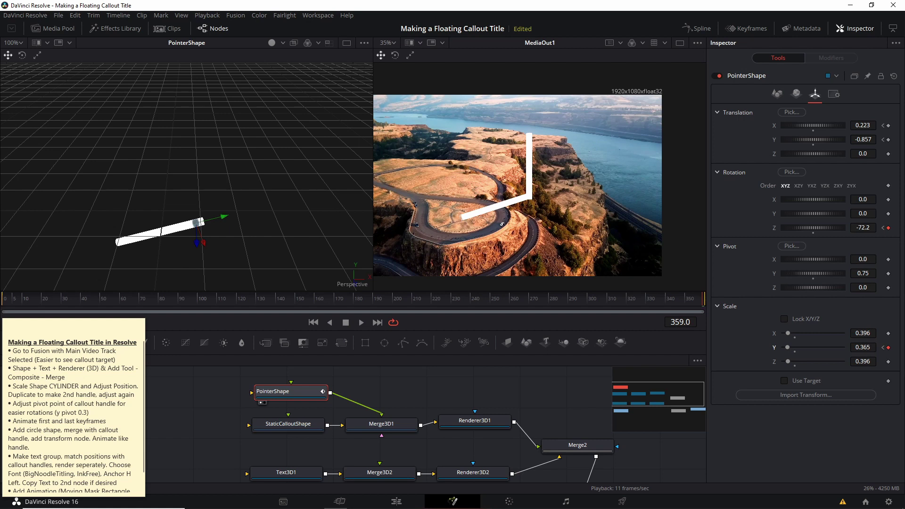
{"action": "mouse_move", "coordinate": [863, 348]}
{"action": "left_mouse_down"}
{"action": "mouse_move", "coordinate": [889, 347]}
{"action": "mouse_move", "coordinate": [832, 348]}
{"action": "mouse_move", "coordinate": [863, 347]}
{"action": "left_mouse_up"}
{"action": "left_click_drag", "start_coordinate": [868, 273], "coordinate": [873, 274]}
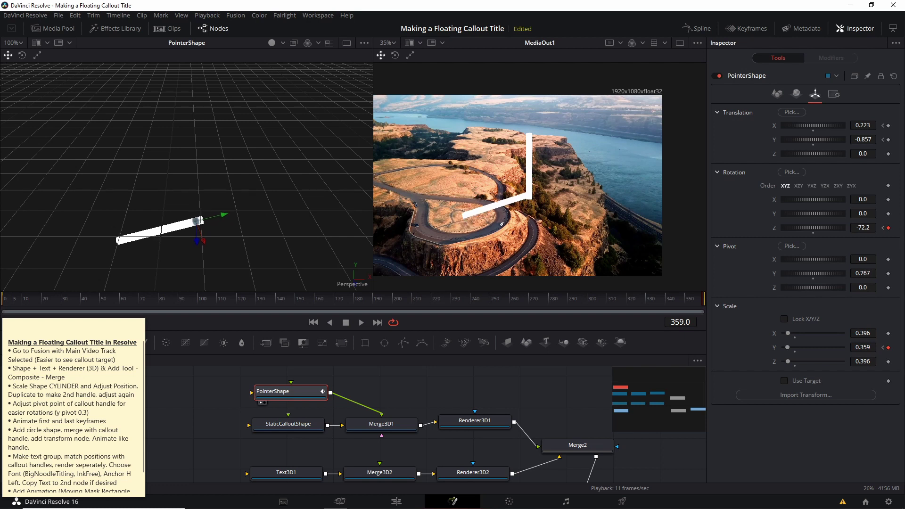
{"action": "key", "text": "ctrl+z"}
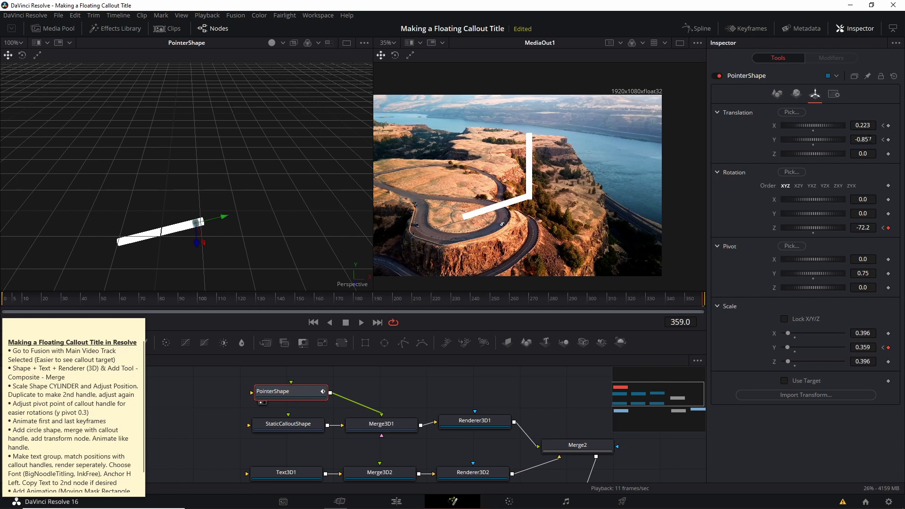
Lower the PointerShape's Y translation slightly at frame 359 and set it to -0.863 at frame 0.
{"action": "left_click_drag", "start_coordinate": [870, 139], "coordinate": [865, 139]}
{"action": "left_click", "coordinate": [2, 300]}
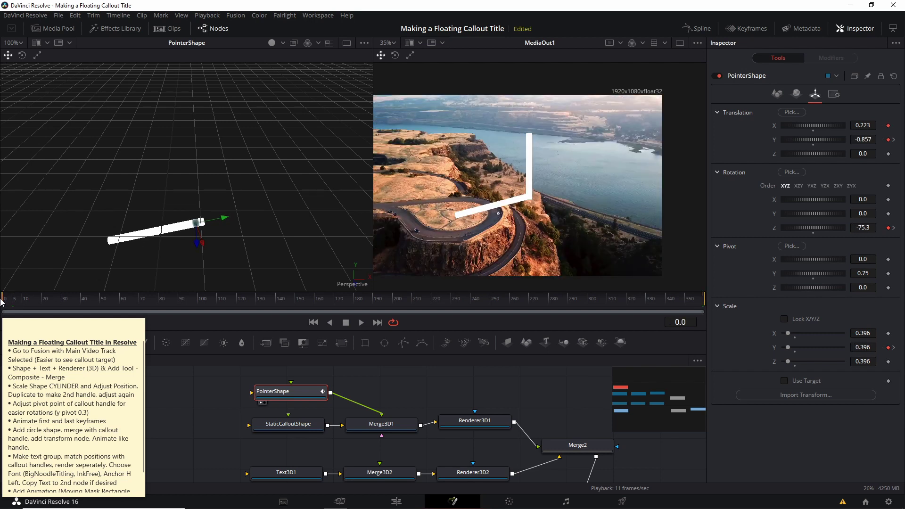
{"action": "left_click", "coordinate": [703, 303]}
{"action": "left_click_drag", "start_coordinate": [722, 304], "coordinate": [2, 294]}
{"action": "left_click_drag", "start_coordinate": [863, 139], "coordinate": [860, 140]}
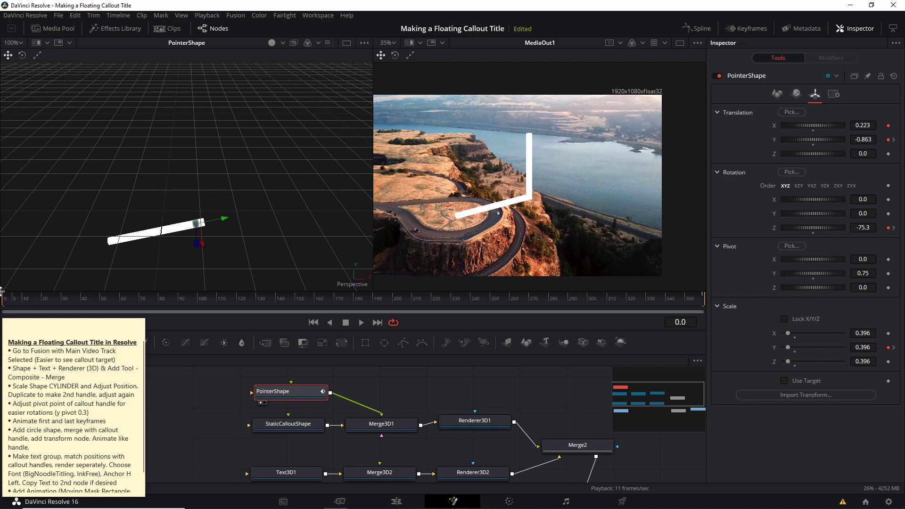
Scrub and play the animation from frame 0 to check that the pointer bar tracks the target and meets the static bar.
{"action": "left_click_drag", "start_coordinate": [2, 292], "coordinate": [200, 295]}
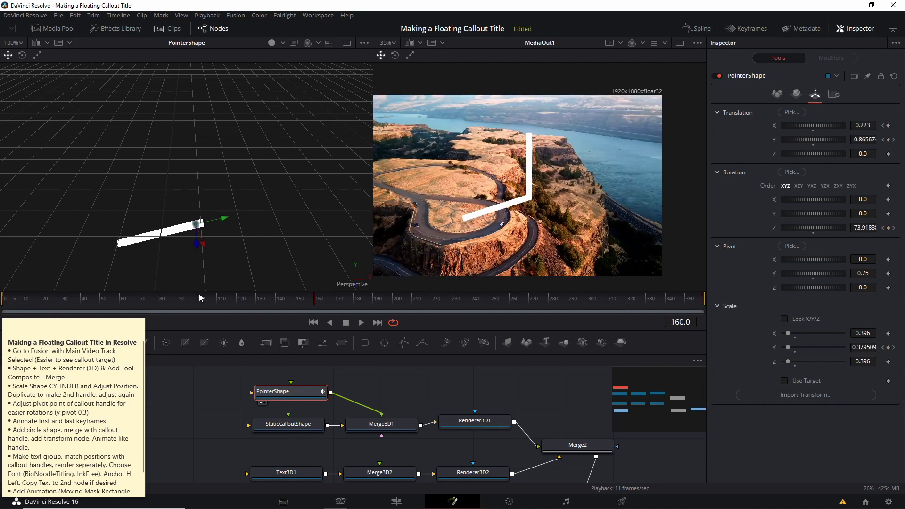
{"action": "left_click", "coordinate": [2, 298]}
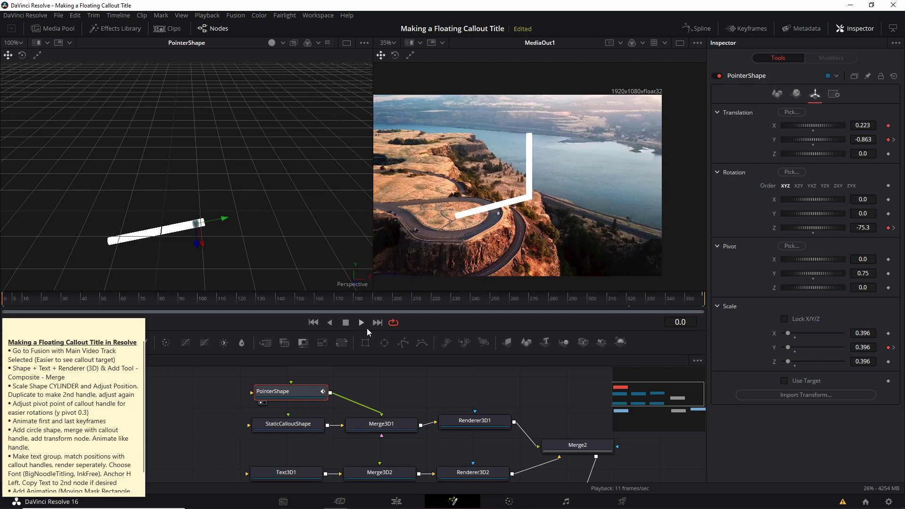
{"action": "left_click", "coordinate": [367, 322]}
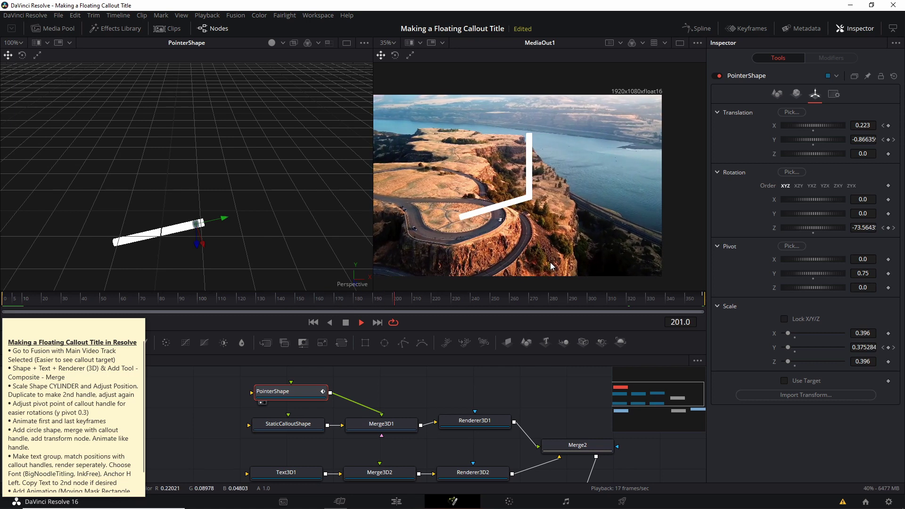
{"action": "left_click", "coordinate": [346, 324]}
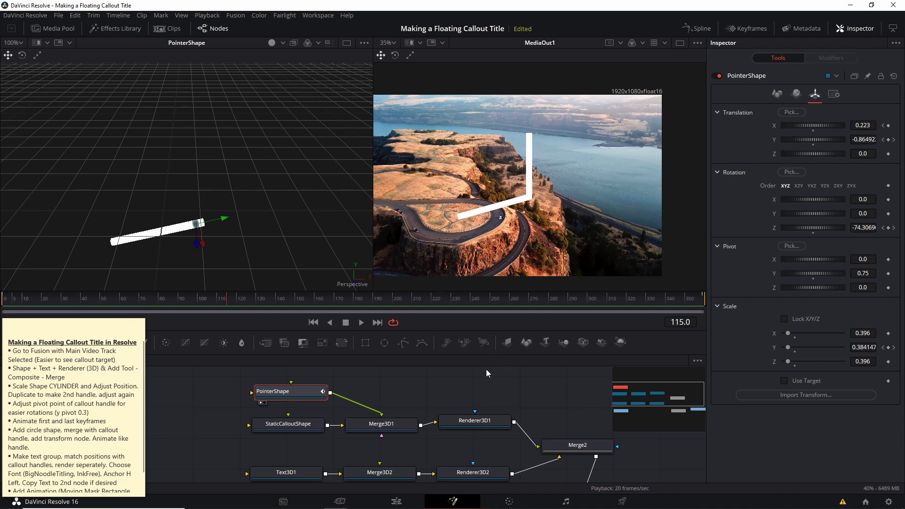
Add an unconnected Shape 3D node above the PointerShape node and rename it PointerSphere.
{"action": "middle_click", "coordinate": [459, 215]}
{"action": "left_click_drag", "start_coordinate": [484, 381], "coordinate": [483, 387]}
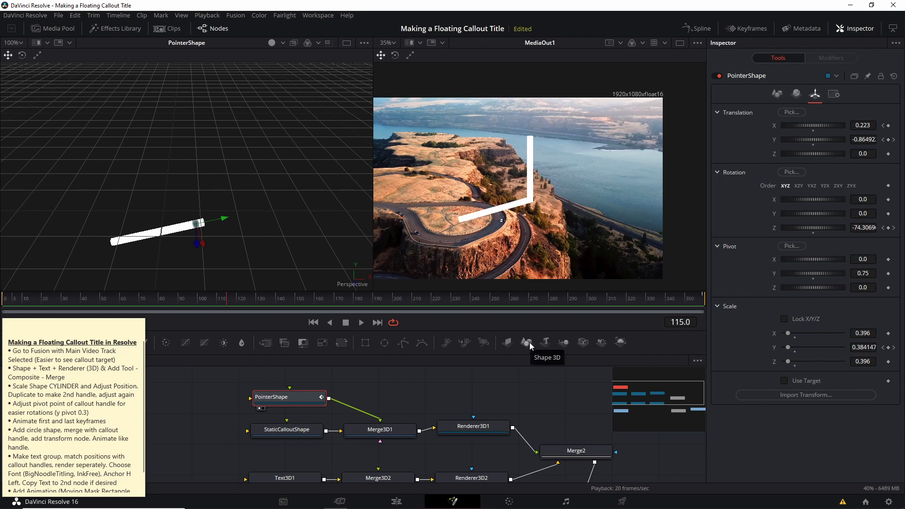
{"action": "scroll", "coordinate": [344, 395], "scroll_direction": "up", "scroll_amount": 3}
{"action": "left_click", "coordinate": [343, 395]}
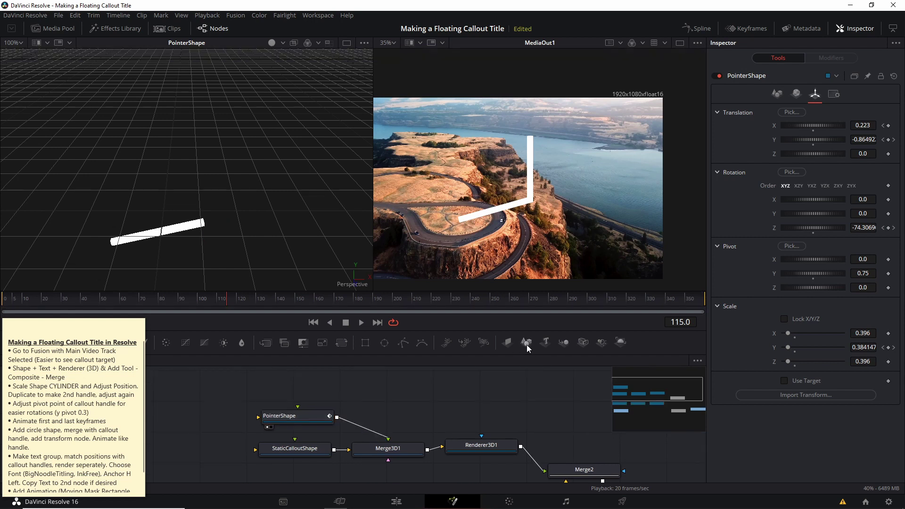
{"action": "left_click", "coordinate": [527, 343]}
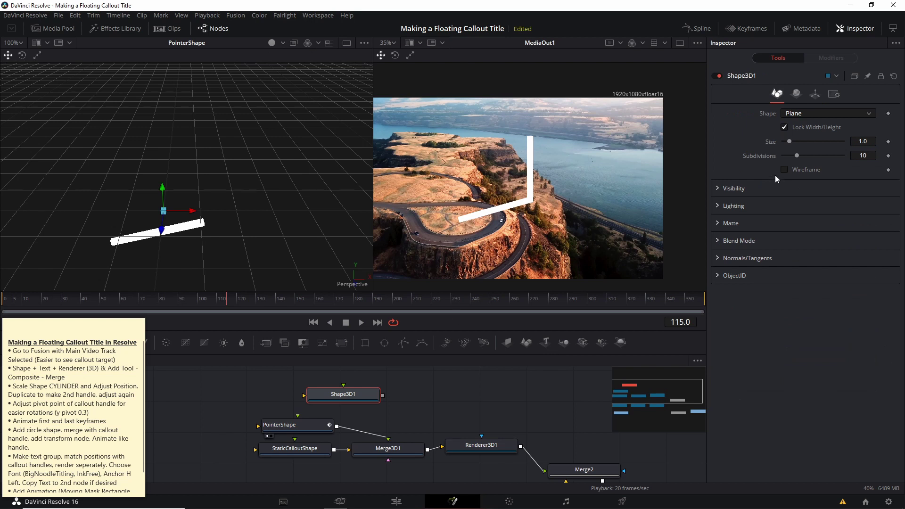
{"action": "key", "text": "F2"}
{"action": "type", "text": "PointerSphe"}
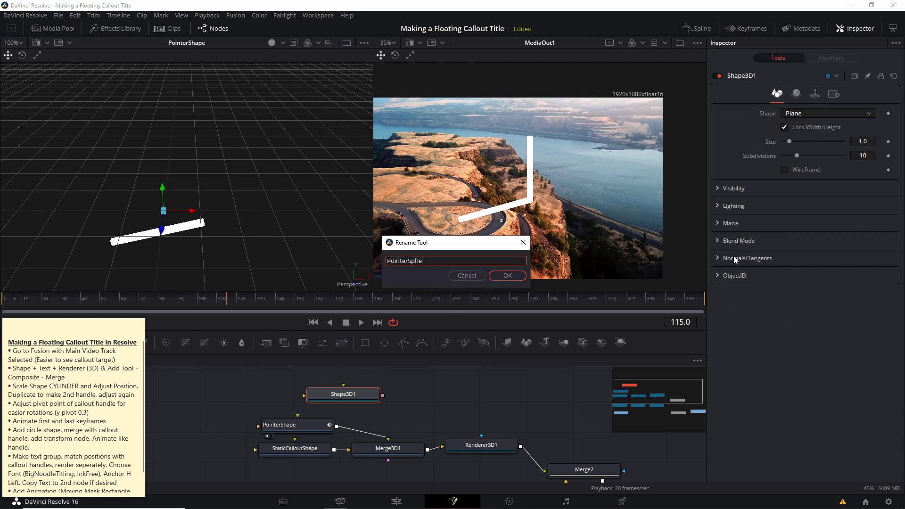
{"action": "type", "text": "re"}
{"action": "key", "text": "Return"}
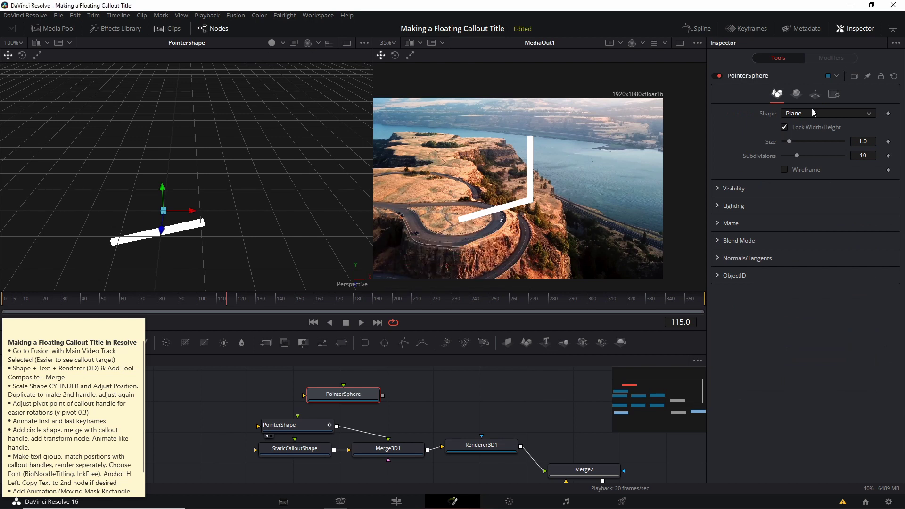
Change PointerSphere to a Sphere, connect it to Merge3D1 and set its radius to 0.08.
{"action": "left_click", "coordinate": [805, 118]}
{"action": "left_click", "coordinate": [814, 146]}
{"action": "left_click_drag", "start_coordinate": [379, 397], "coordinate": [407, 440]}
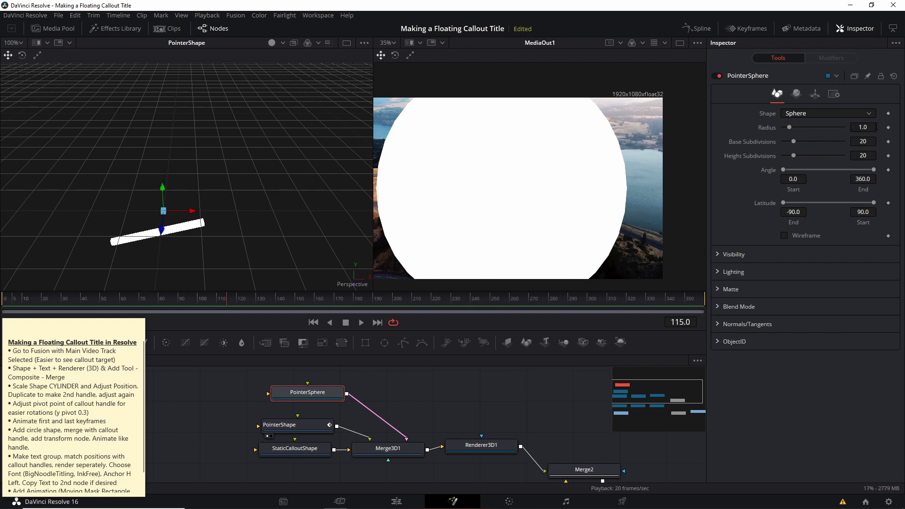
{"action": "left_click_drag", "start_coordinate": [875, 127], "coordinate": [825, 127]}
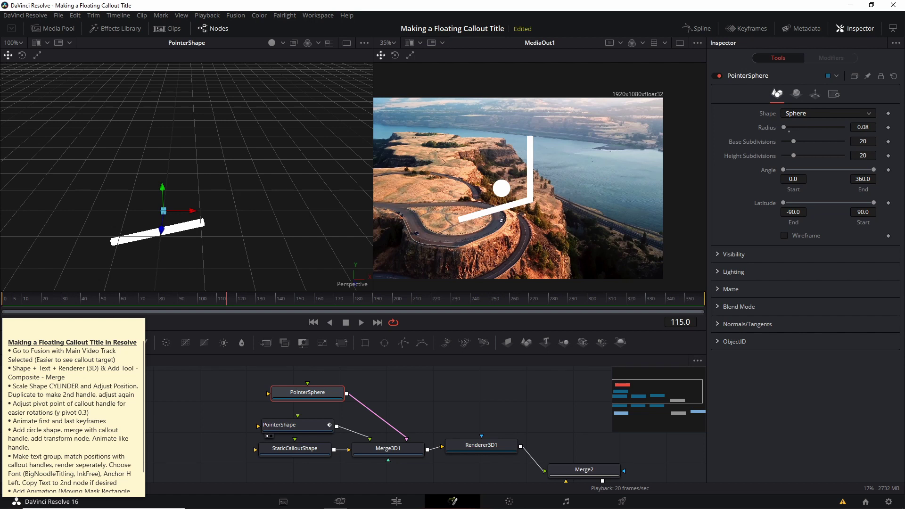
Place the PointerSphere on the pointer bar's tip at frame 0, at X -0.403 and Y -0.272, and keyframe both translations.
{"action": "left_click", "coordinate": [6, 302]}
{"action": "left_click", "coordinate": [814, 94]}
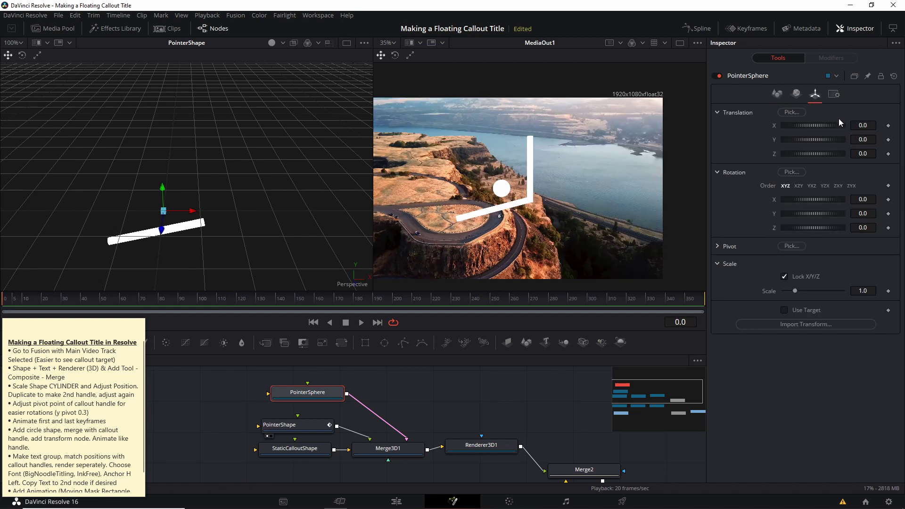
{"action": "left_click_drag", "start_coordinate": [163, 211], "coordinate": [109, 241]}
{"action": "left_click", "coordinate": [888, 139]}
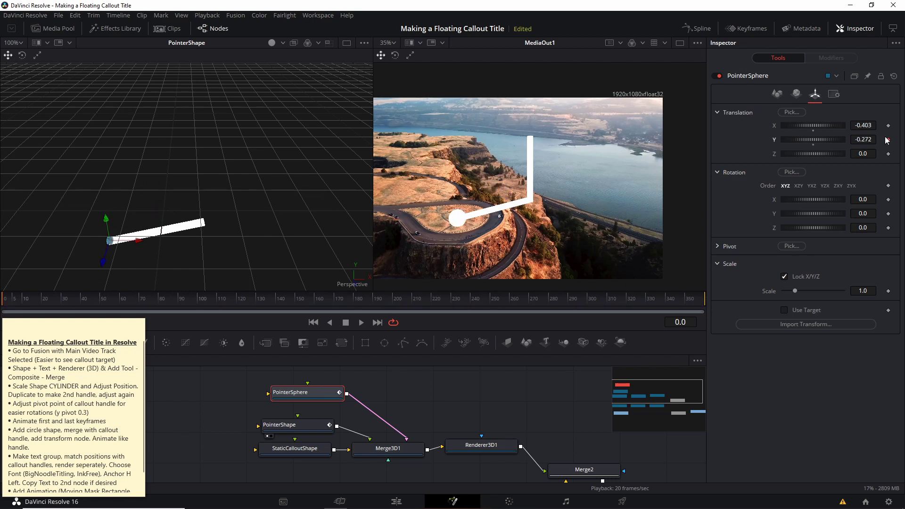
{"action": "left_click", "coordinate": [888, 125]}
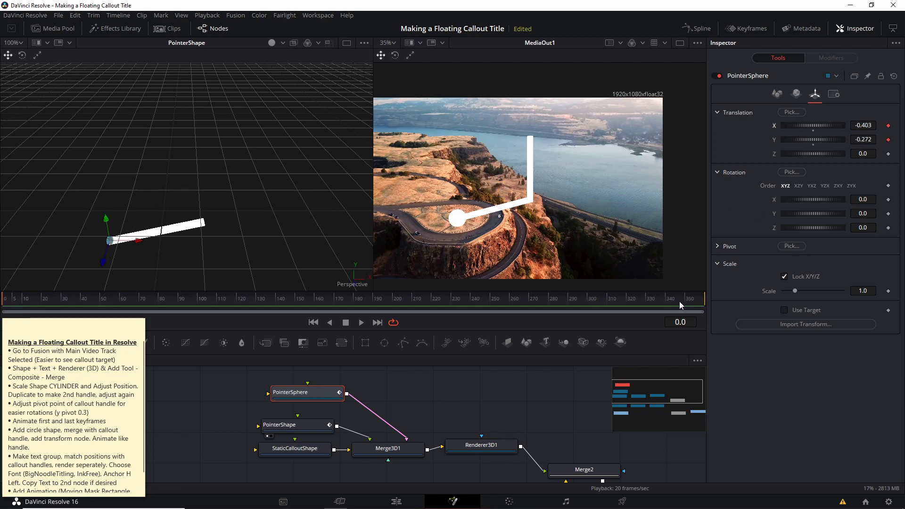
Match the PointerSphere to the bar's tip at frame 359 with X translation -0.357 and Y -0.307, and play the result.
{"action": "left_click", "coordinate": [693, 300]}
{"action": "left_click_drag", "start_coordinate": [693, 300], "coordinate": [726, 300]}
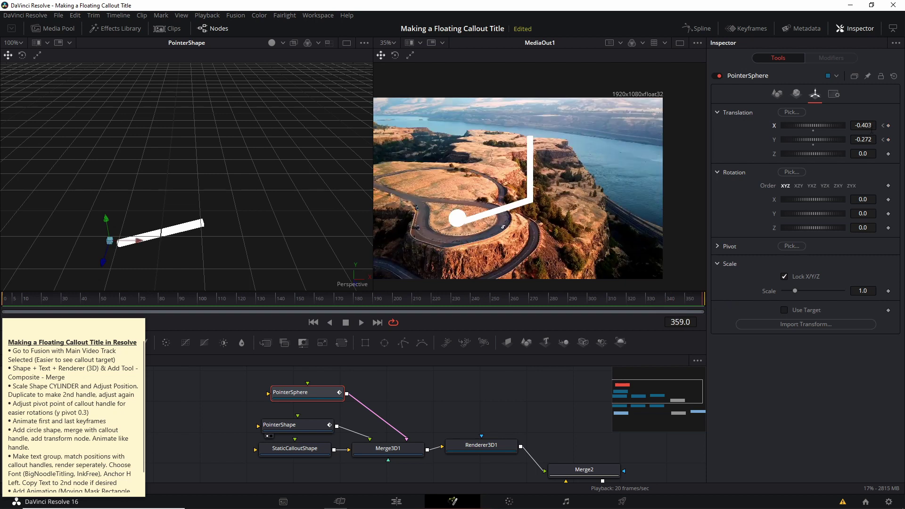
{"action": "mouse_move", "coordinate": [871, 139]}
{"action": "left_mouse_down"}
{"action": "mouse_move", "coordinate": [866, 130]}
{"action": "mouse_move", "coordinate": [859, 140]}
{"action": "left_mouse_up"}
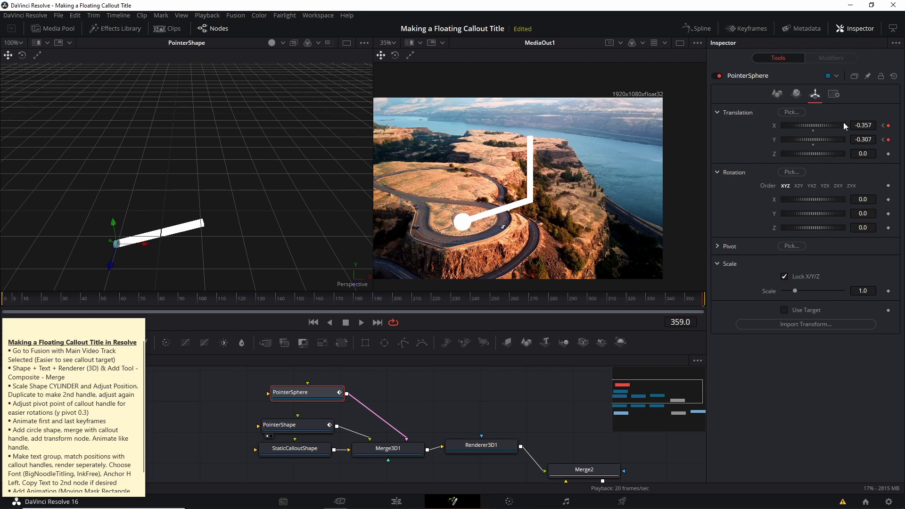
{"action": "key", "text": "space"}
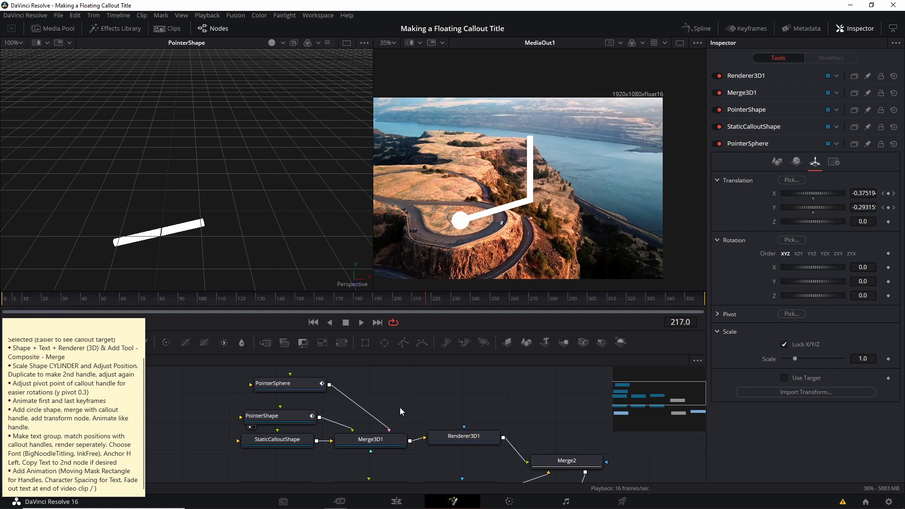
Add a Rectangle mask node and connect it to Renderer3D1 as its effect mask.
{"action": "left_click_drag", "start_coordinate": [428, 404], "coordinate": [427, 405]}
{"action": "right_click", "coordinate": [431, 398]}
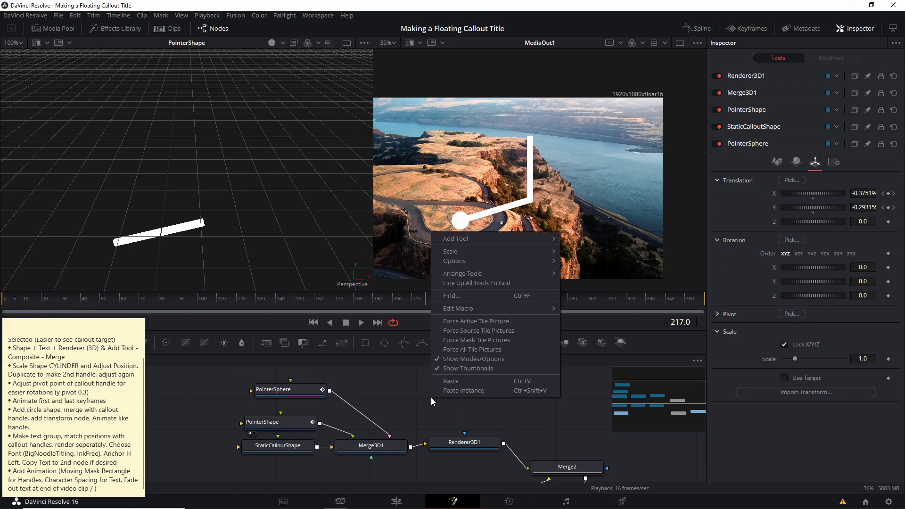
{"action": "mouse_move", "coordinate": [513, 237]}
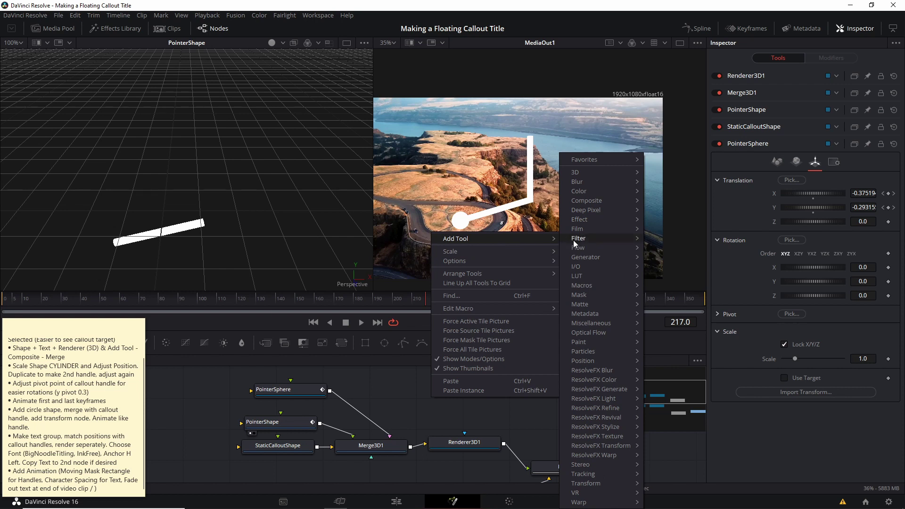
{"action": "mouse_move", "coordinate": [592, 295]}
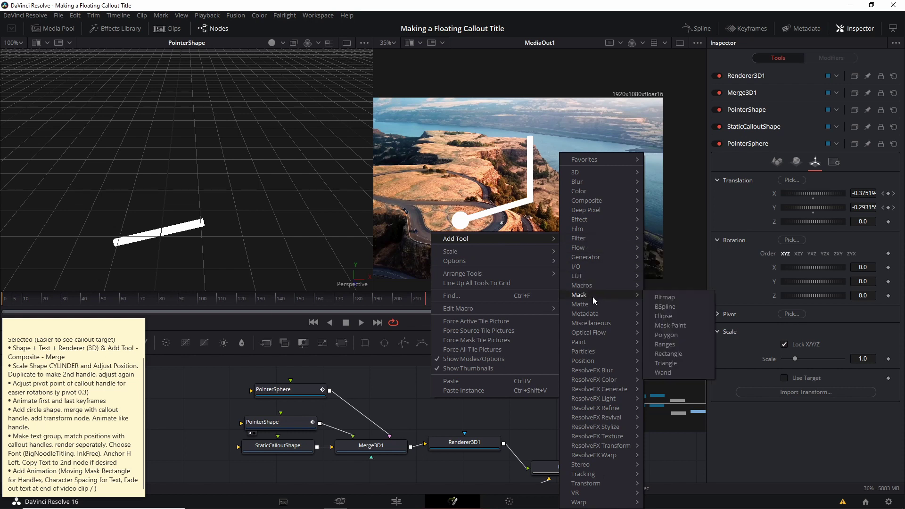
{"action": "left_click", "coordinate": [701, 358]}
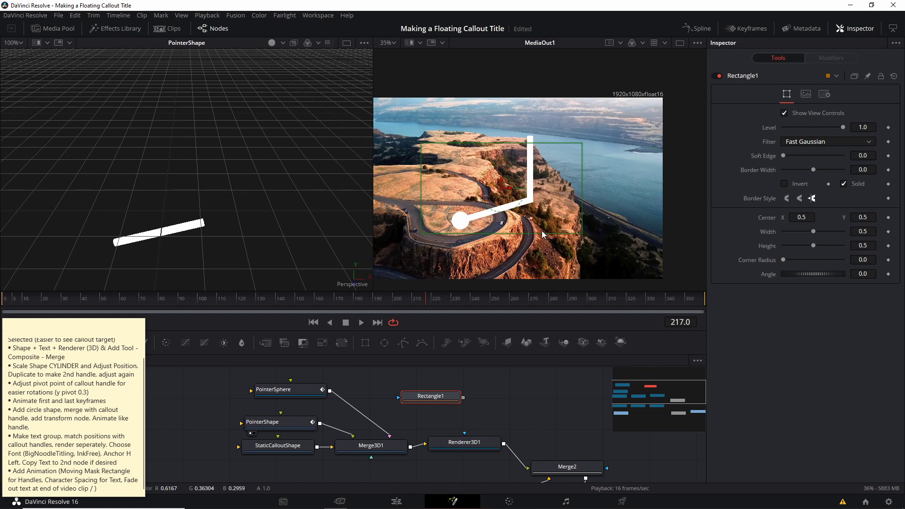
{"action": "left_click", "coordinate": [464, 407]}
{"action": "left_click_drag", "start_coordinate": [463, 397], "coordinate": [466, 441]}
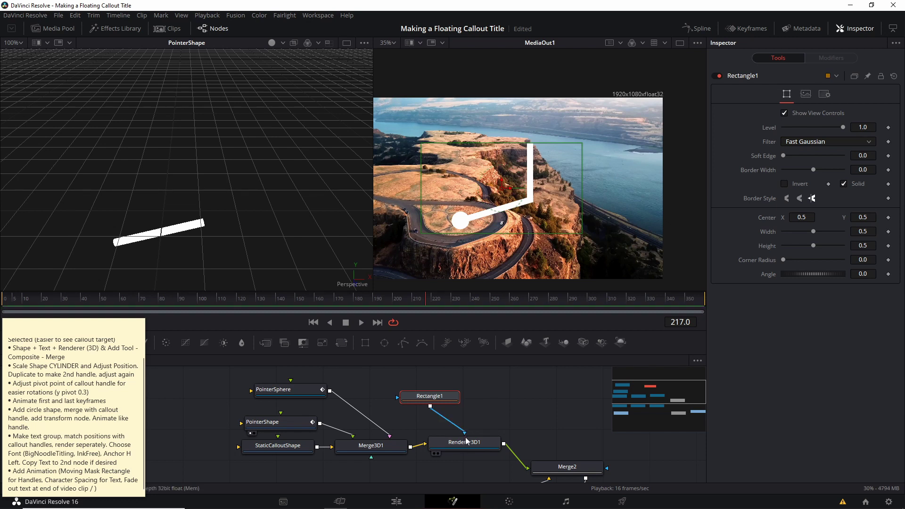
Soften the Rectangle1 mask with a soft edge of 0.0362 and shift its node sideways above Renderer3D1.
{"action": "mouse_move", "coordinate": [503, 188]}
{"action": "left_mouse_down"}
{"action": "mouse_move", "coordinate": [443, 191]}
{"action": "mouse_move", "coordinate": [592, 189]}
{"action": "mouse_move", "coordinate": [517, 189]}
{"action": "left_mouse_up"}
{"action": "key", "text": "ctrl+z"}
{"action": "left_click_drag", "start_coordinate": [783, 157], "coordinate": [790, 157]}
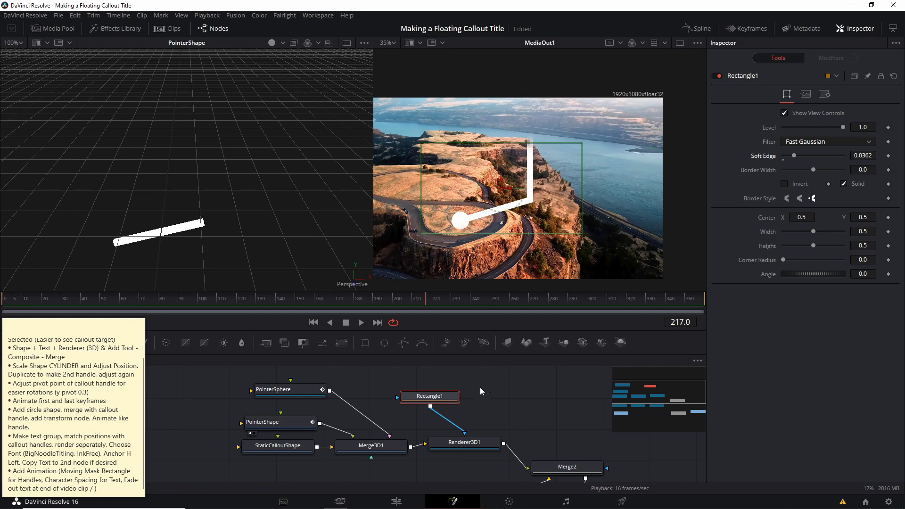
{"action": "left_click_drag", "start_coordinate": [444, 397], "coordinate": [517, 392]}
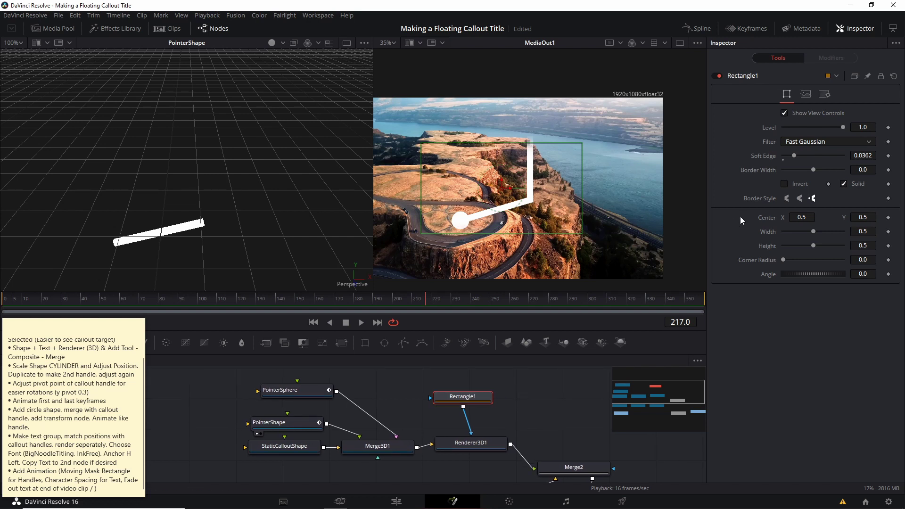
Keyframe the Rectangle1 mask's center below the callout at frame 217 with Y about -0.053, and over the callout at frame 15 with Y about 0.531.
{"action": "left_click_drag", "start_coordinate": [558, 207], "coordinate": [610, 222]}
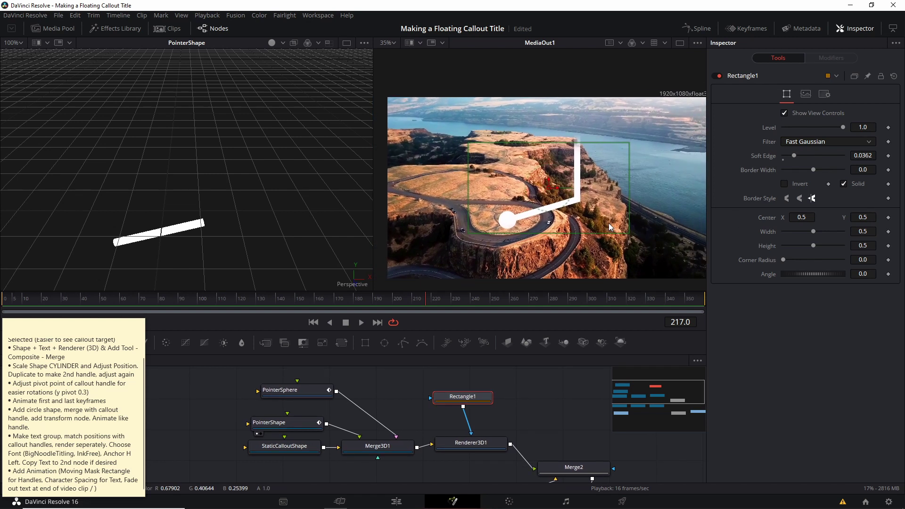
{"action": "left_click_drag", "start_coordinate": [563, 197], "coordinate": [576, 265]}
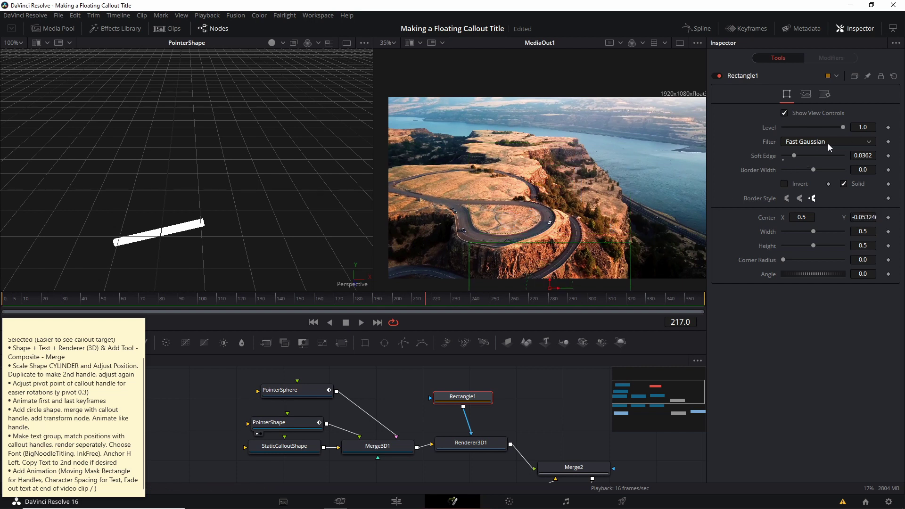
{"action": "left_click", "coordinate": [888, 218]}
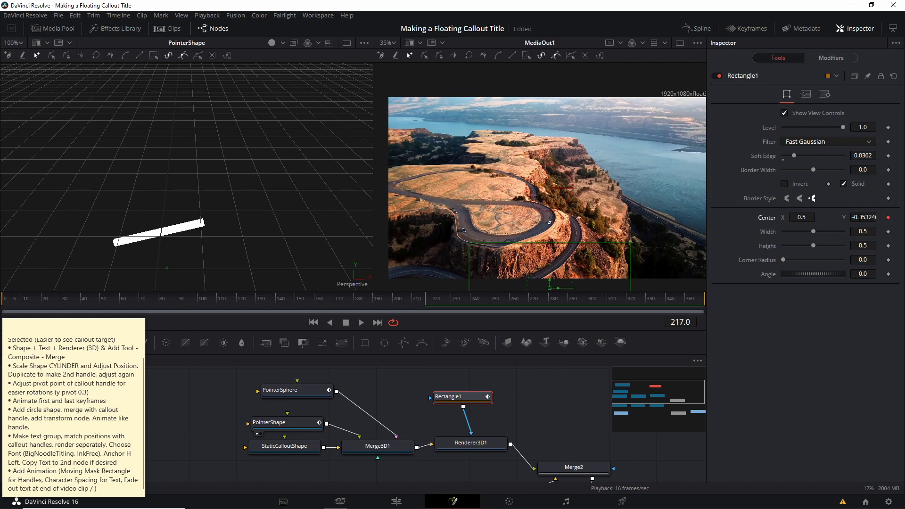
{"action": "left_click", "coordinate": [29, 302]}
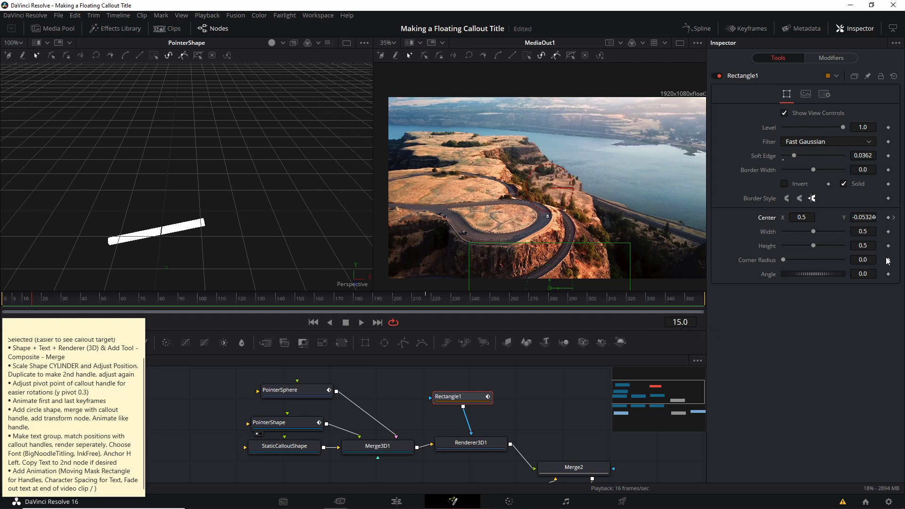
{"action": "left_click_drag", "start_coordinate": [550, 280], "coordinate": [550, 183]}
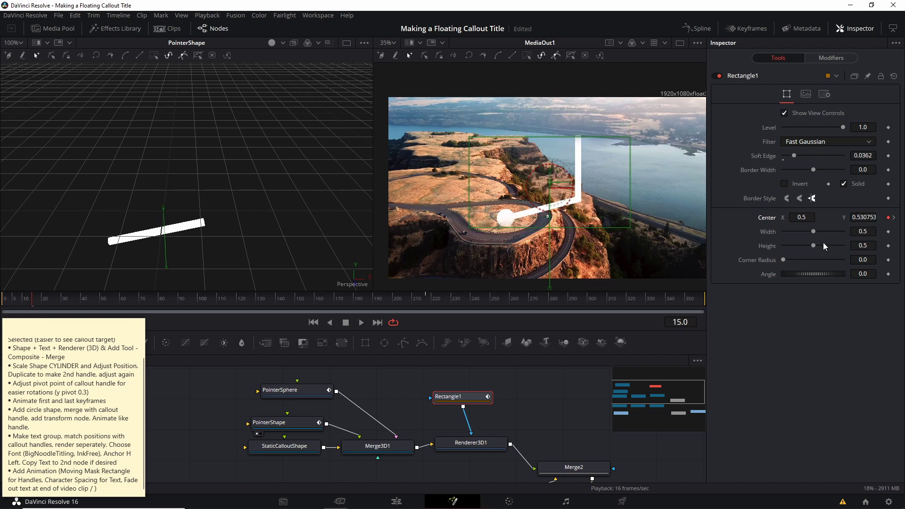
Enlarge the Rectangle1 mask to a width of 0.606 and a height of 0.646, and play the reveal from the start.
{"action": "left_click_drag", "start_coordinate": [813, 231], "coordinate": [826, 251]}
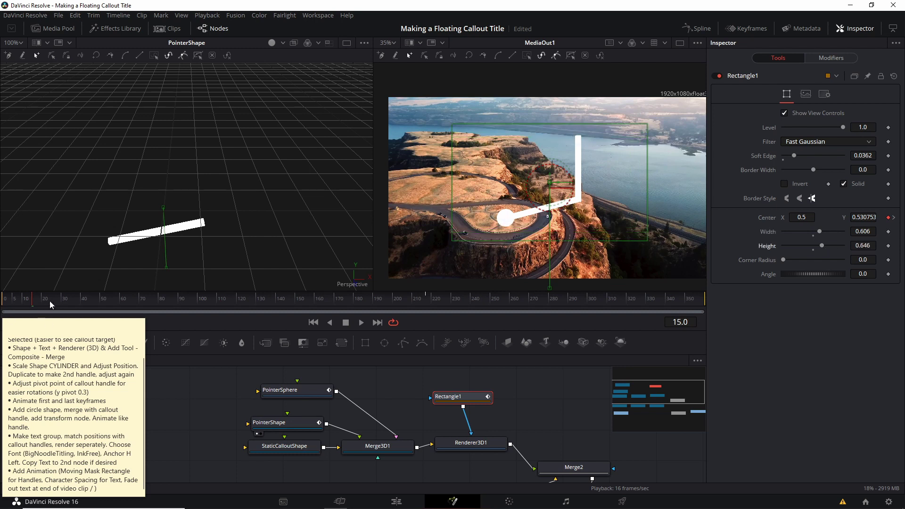
{"action": "key", "text": "Home"}
{"action": "key", "text": "space"}
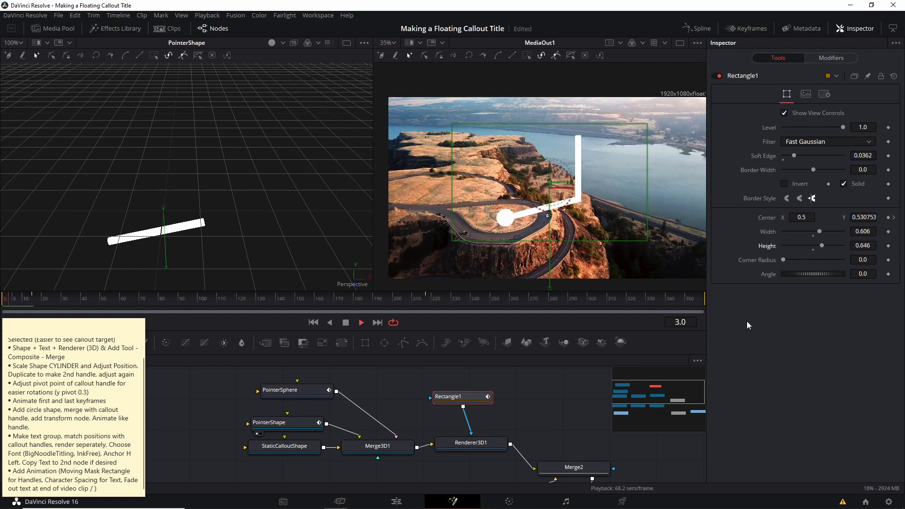
{"action": "key", "text": "space"}
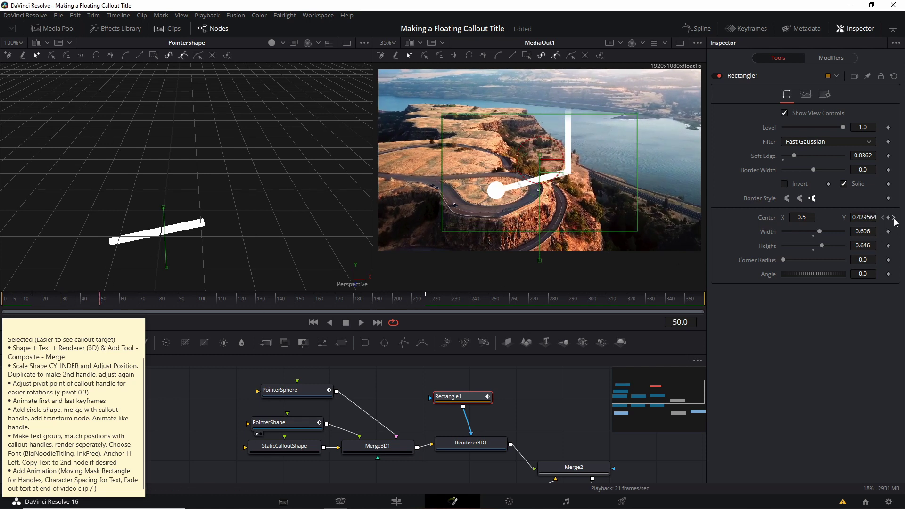
Remove the mask's center keyframe at frame 217, keyframe it below the callout at frame 0 with Y about -0.165, and play the reveal.
{"action": "left_click", "coordinate": [438, 303]}
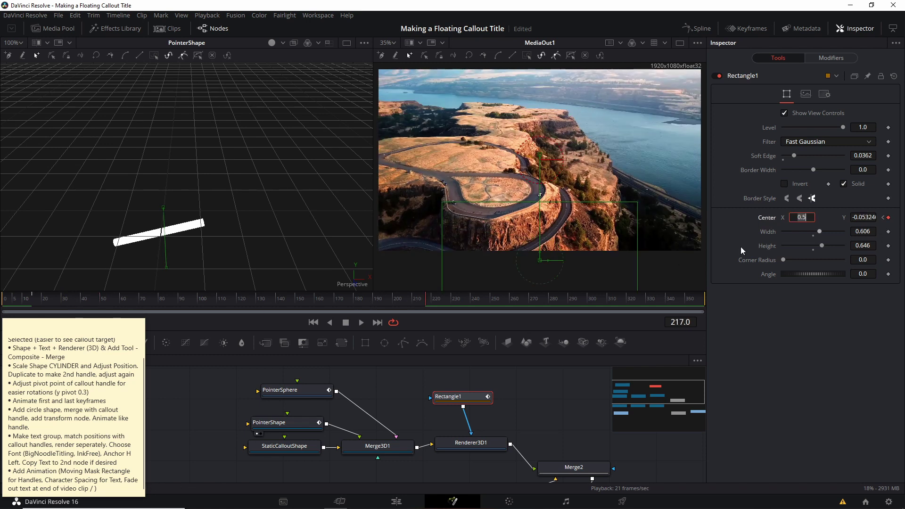
{"action": "left_click", "coordinate": [889, 217]}
{"action": "left_click_drag", "start_coordinate": [285, 307], "coordinate": [1, 311]}
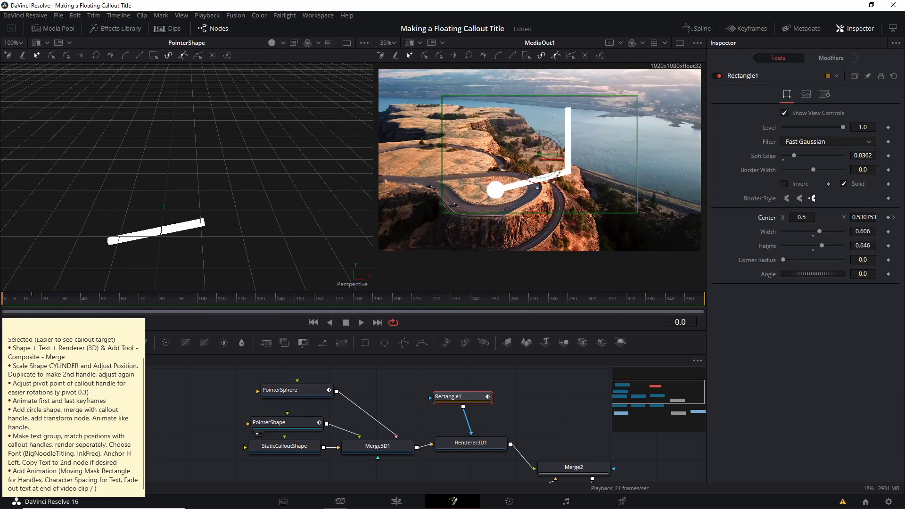
{"action": "left_click_drag", "start_coordinate": [873, 217], "coordinate": [544, 217]}
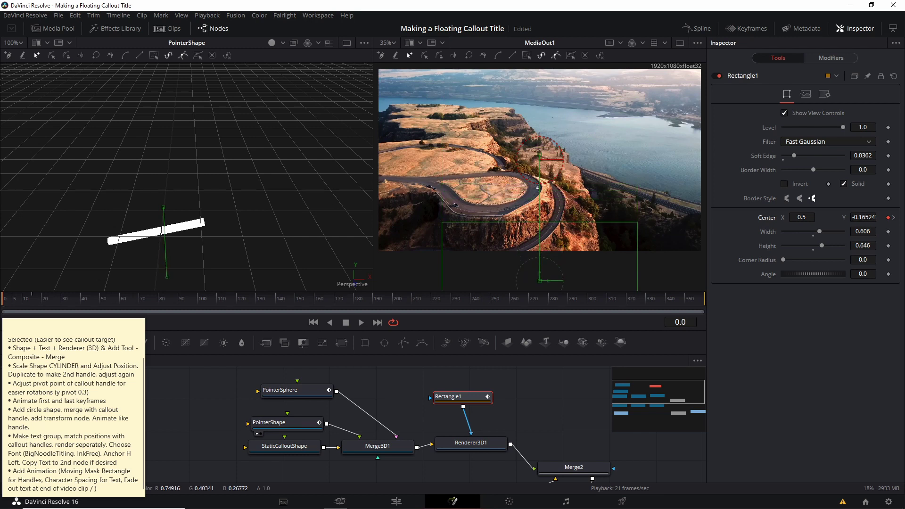
{"action": "left_click", "coordinate": [32, 300]}
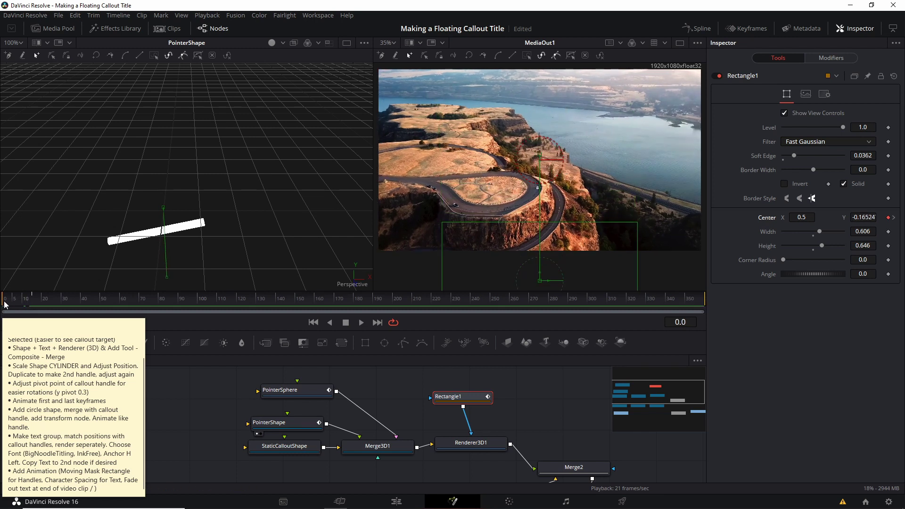
{"action": "key", "text": "space"}
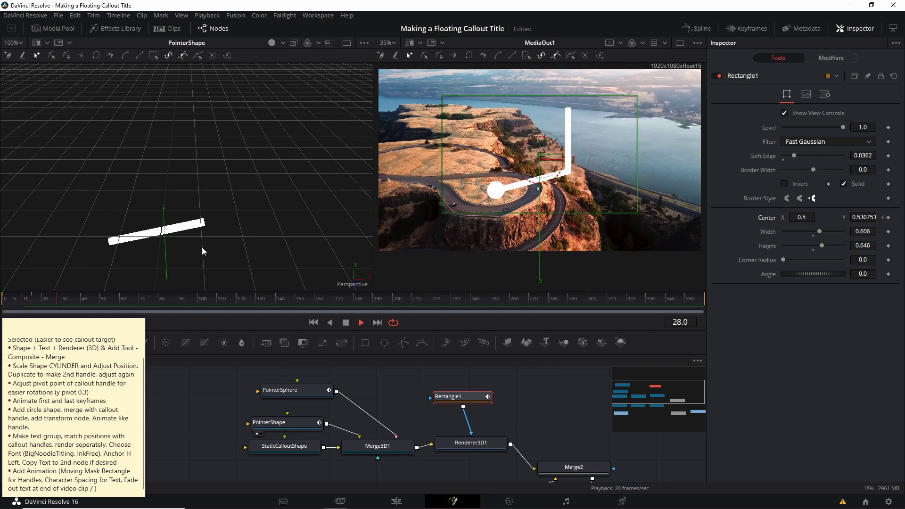
{"action": "key", "text": "space"}
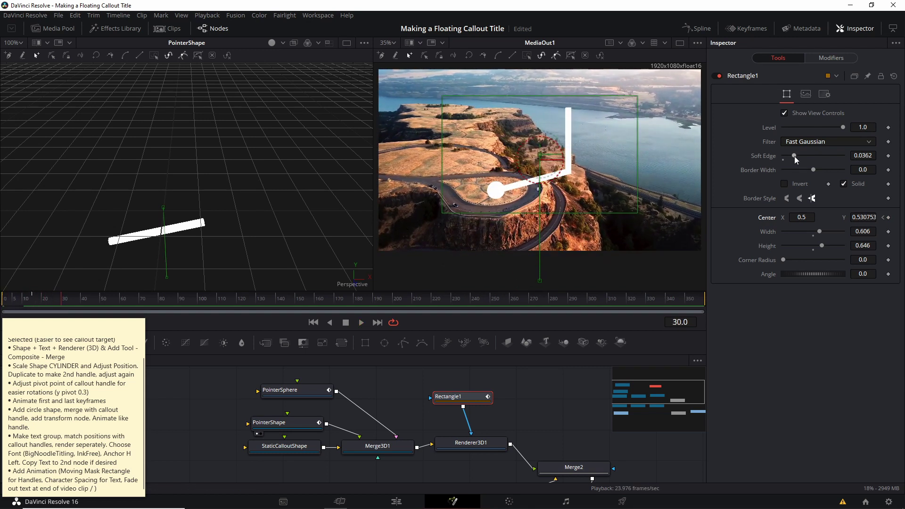
Reduce the Rectangle1 mask's soft edge to 0.0157 and replay the reveal from frame 0.
{"action": "left_click_drag", "start_coordinate": [794, 157], "coordinate": [789, 156]}
{"action": "left_click_drag", "start_coordinate": [52, 302], "coordinate": [2, 302]}
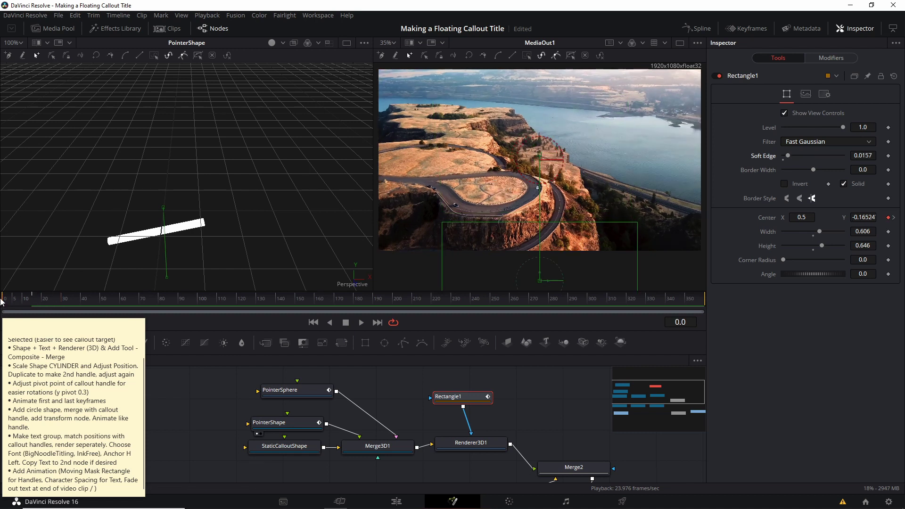
{"action": "key", "text": "space"}
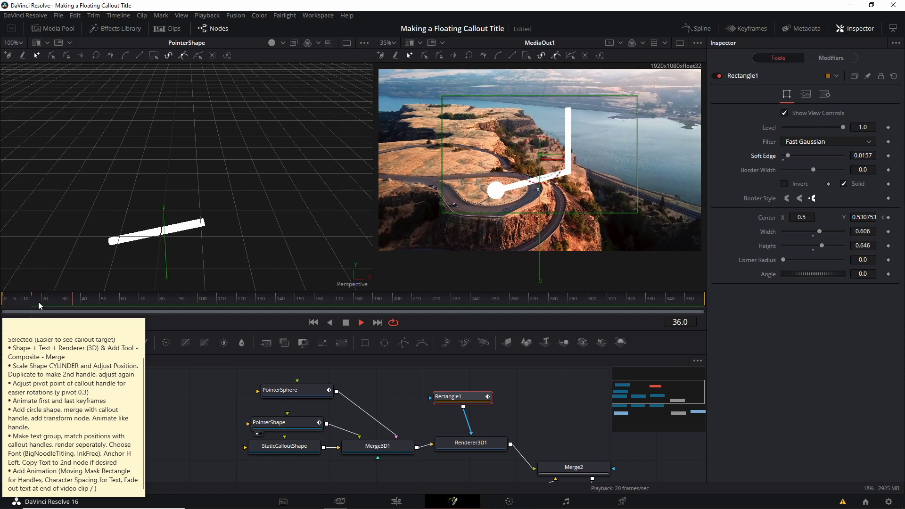
{"action": "key", "text": "space"}
Keyframe the mask's current center at frame 344 and above the image at frame 359 with Y about 1.323, and preview the callout's exit.
{"action": "left_click", "coordinate": [669, 302]}
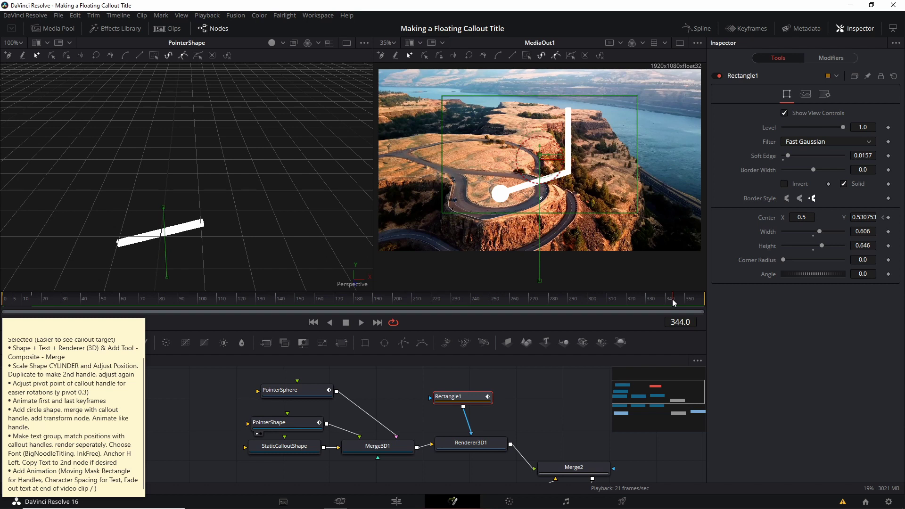
{"action": "left_click", "coordinate": [889, 218]}
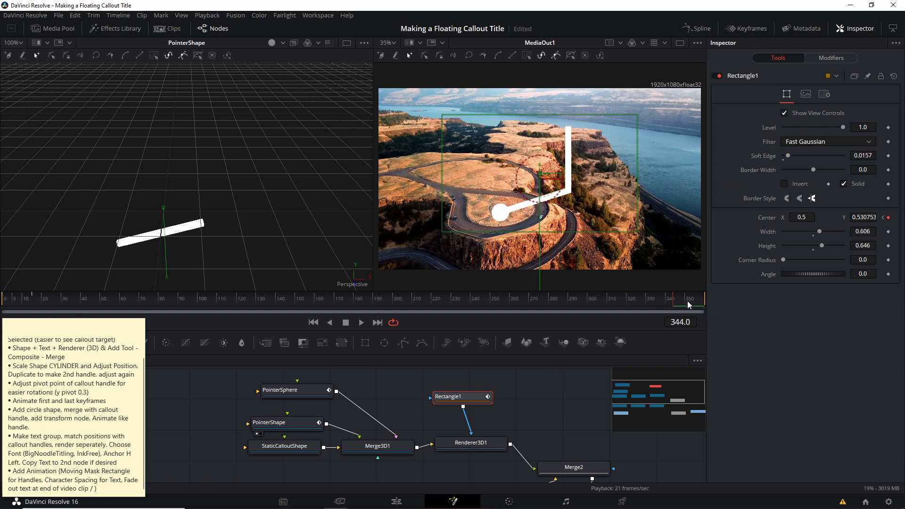
{"action": "left_click_drag", "start_coordinate": [688, 301], "coordinate": [790, 316]}
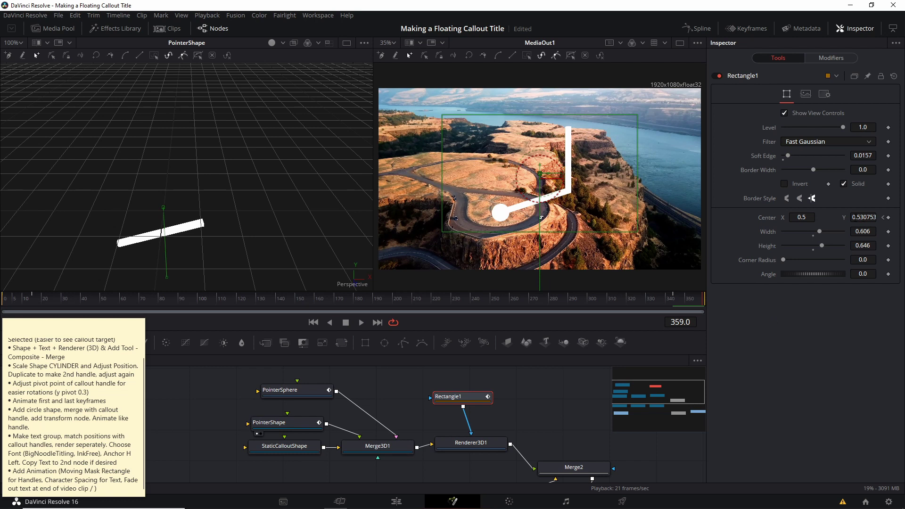
{"action": "left_click_drag", "start_coordinate": [540, 165], "coordinate": [540, 30]}
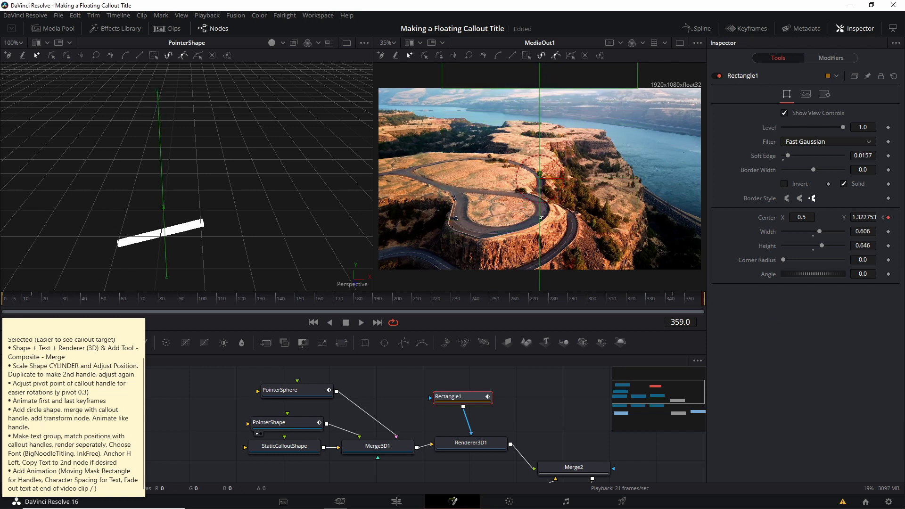
{"action": "left_click", "coordinate": [362, 323]}
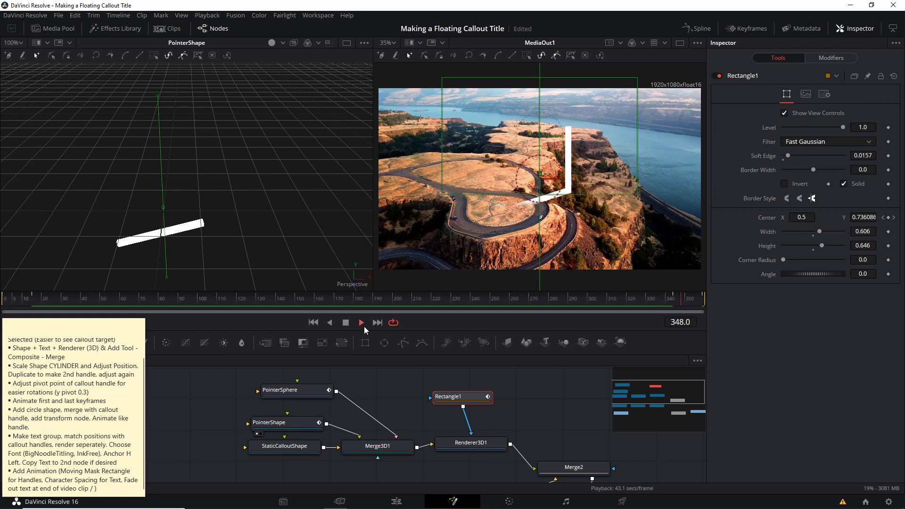
{"action": "left_click", "coordinate": [659, 300]}
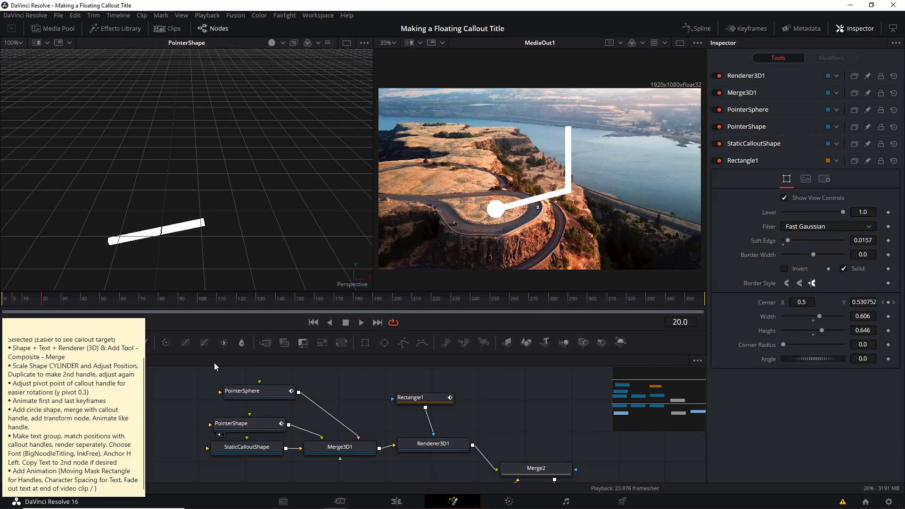
Select the callout shape nodes as a group, and move the Text3D1, Merge3D2 and Renderer3D2 nodes together beneath them.
{"action": "left_click_drag", "start_coordinate": [201, 375], "coordinate": [471, 456]}
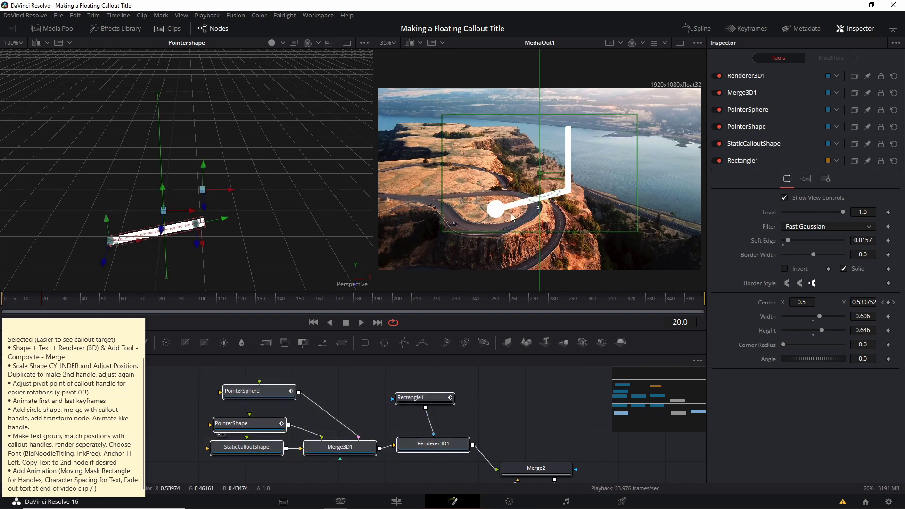
{"action": "left_click_drag", "start_coordinate": [196, 382], "coordinate": [447, 469]}
{"action": "scroll", "coordinate": [476, 409], "scroll_direction": "down", "scroll_amount": 4}
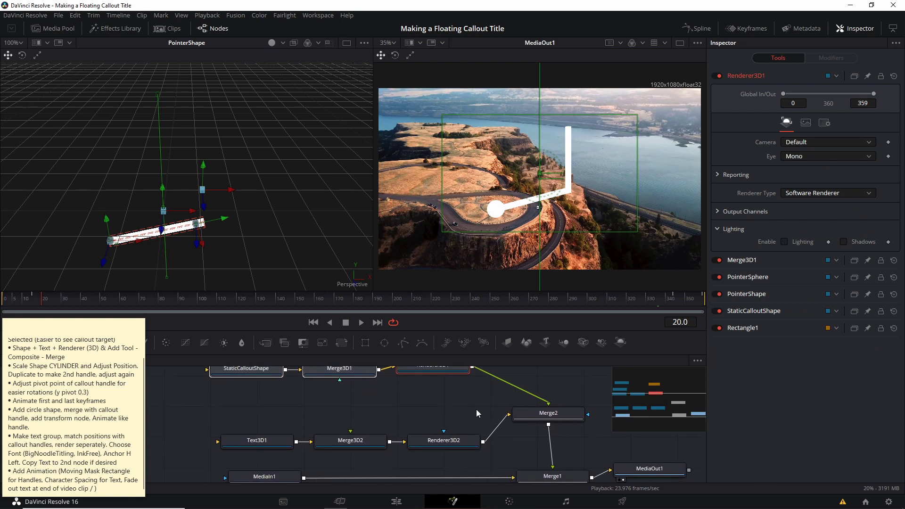
{"action": "left_click_drag", "start_coordinate": [253, 425], "coordinate": [423, 432]}
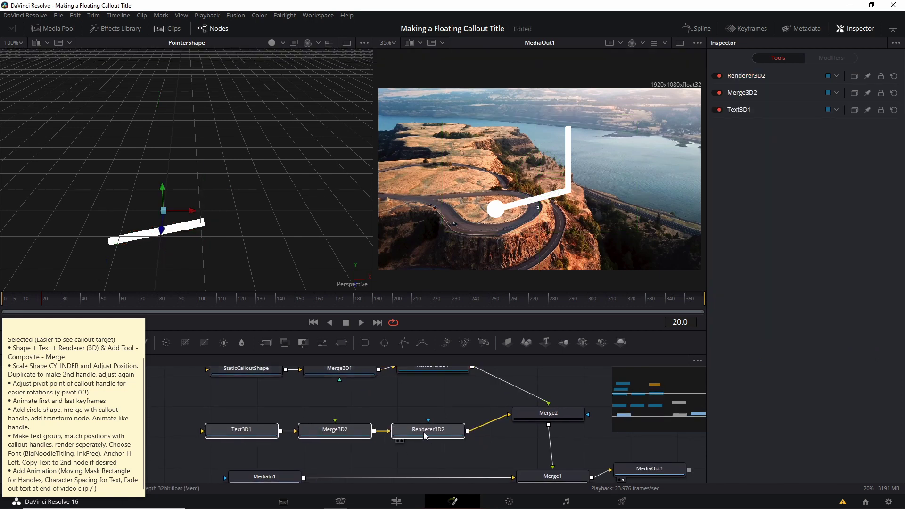
Enter the text "Callout" in Text3D1, with size 0.46 and left horizontal anchoring.
{"action": "left_click", "coordinate": [255, 432]}
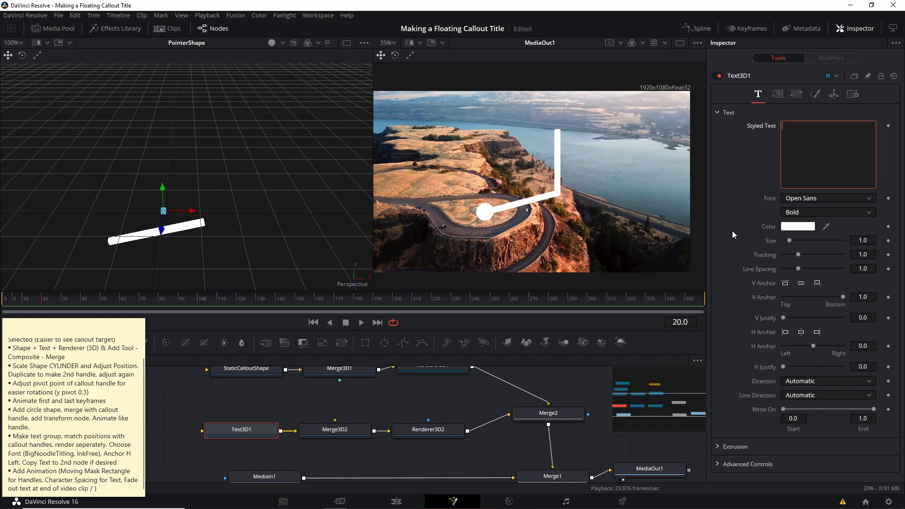
{"action": "type", "text": "Callout"}
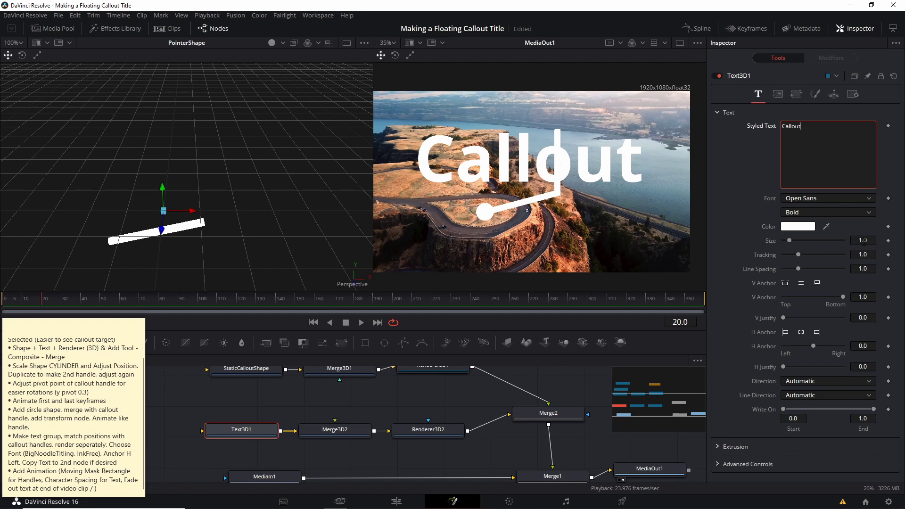
{"action": "left_click_drag", "start_coordinate": [865, 241], "coordinate": [789, 243]}
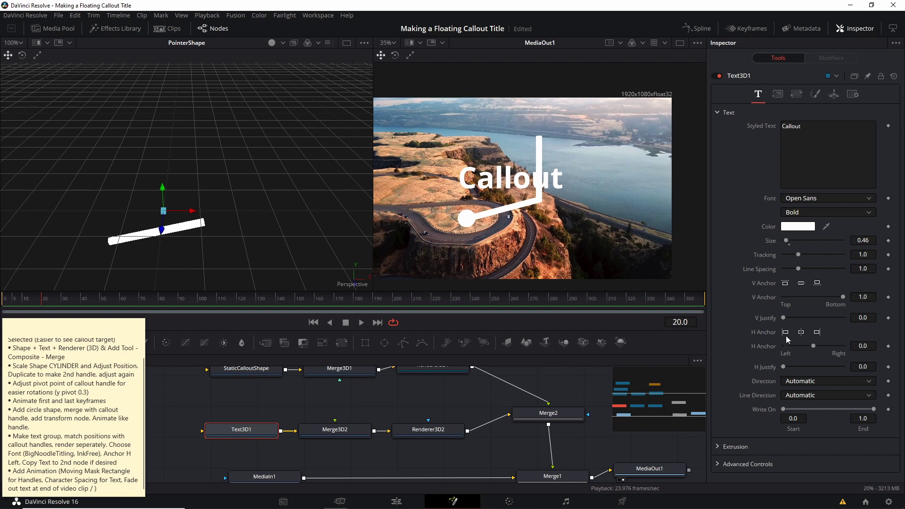
{"action": "left_click", "coordinate": [786, 333]}
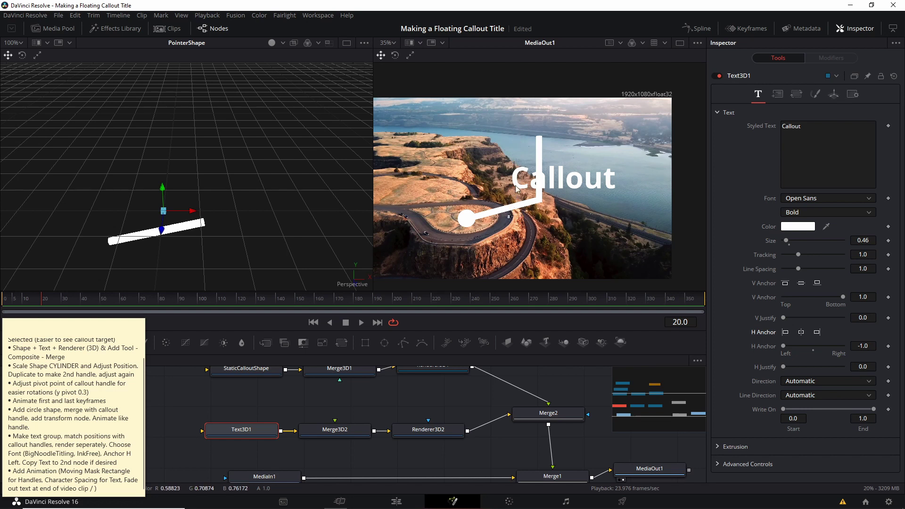
Place the Callout text beside the vertical bar with X translation 0.329 and Y translation 0.232, and return to its text settings.
{"action": "left_click", "coordinate": [833, 94]}
{"action": "mouse_move", "coordinate": [805, 129]}
{"action": "left_mouse_down"}
{"action": "mouse_move", "coordinate": [816, 125]}
{"action": "mouse_move", "coordinate": [817, 139]}
{"action": "left_mouse_up"}
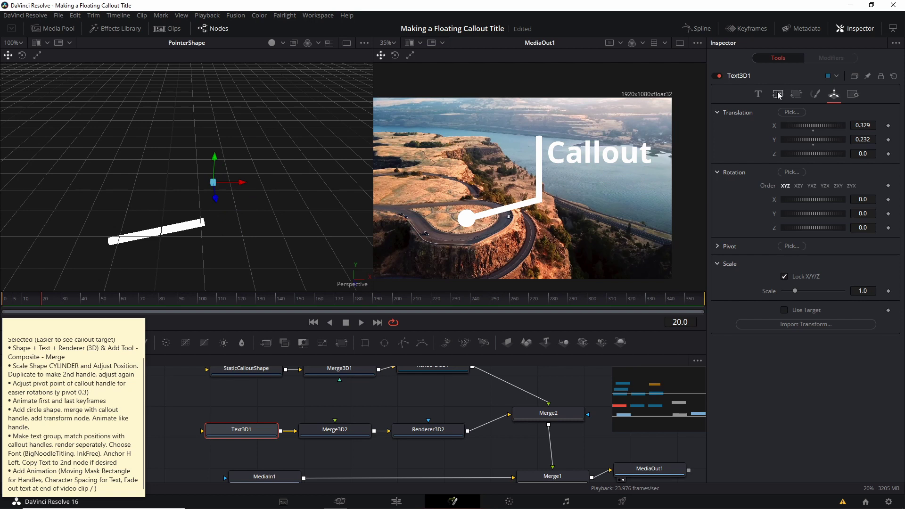
{"action": "left_click", "coordinate": [759, 94]}
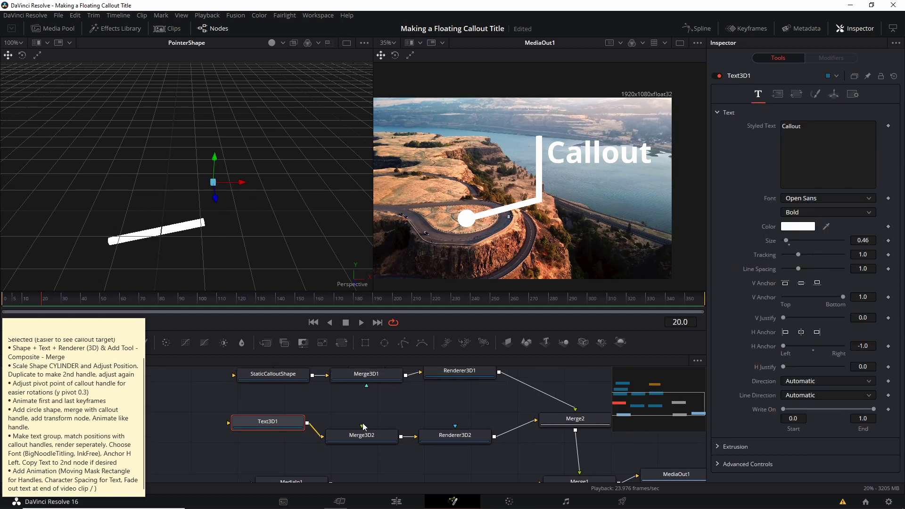
Duplicate the Text3D1 node just beneath the original and connect the copy to Merge3D2.
{"action": "left_click", "coordinate": [265, 419]}
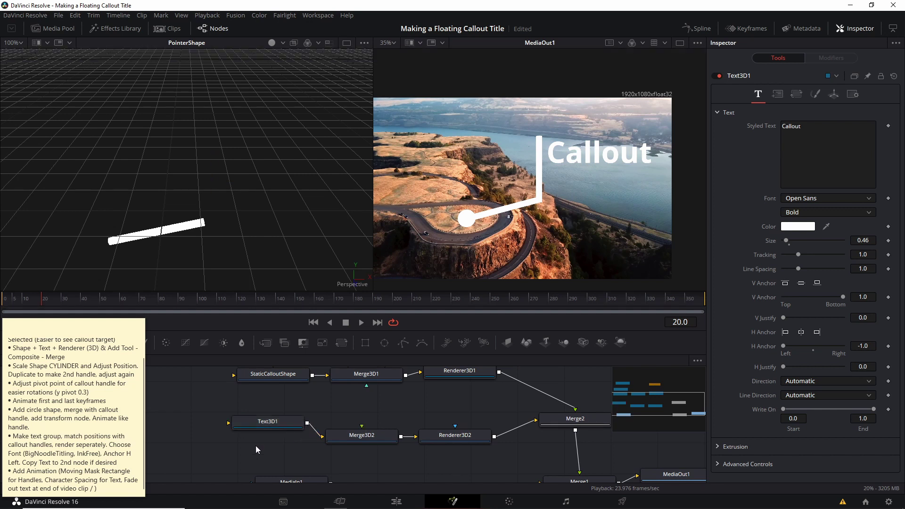
{"action": "key", "text": "ctrl+v"}
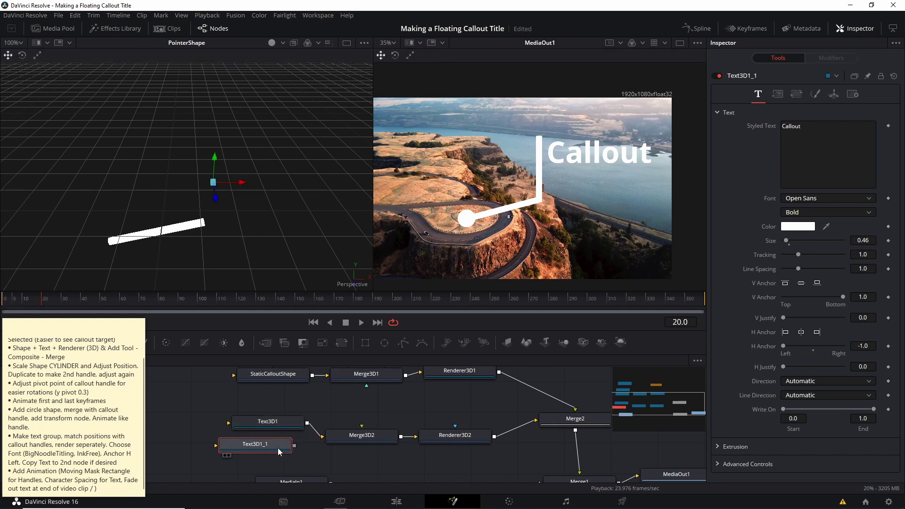
{"action": "left_click", "coordinate": [289, 424]}
{"action": "left_click_drag", "start_coordinate": [277, 448], "coordinate": [358, 436]}
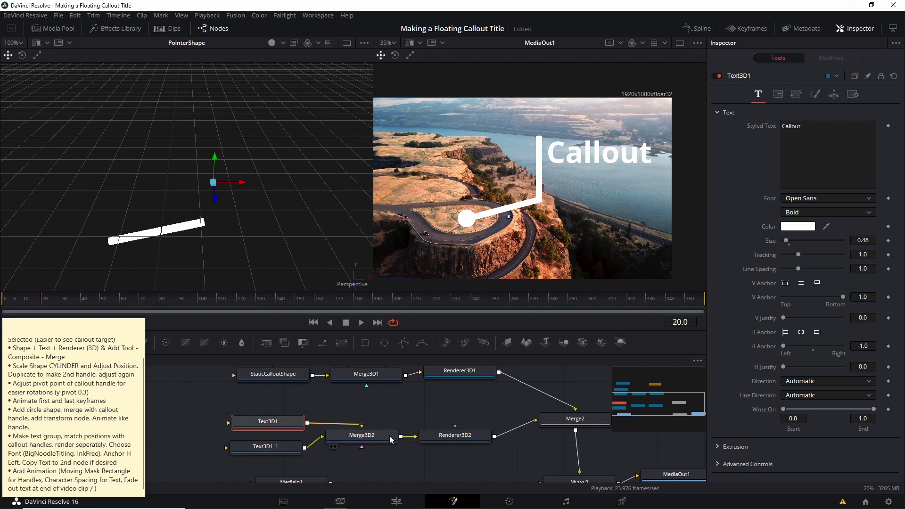
{"action": "left_click_drag", "start_coordinate": [471, 408], "coordinate": [499, 415]}
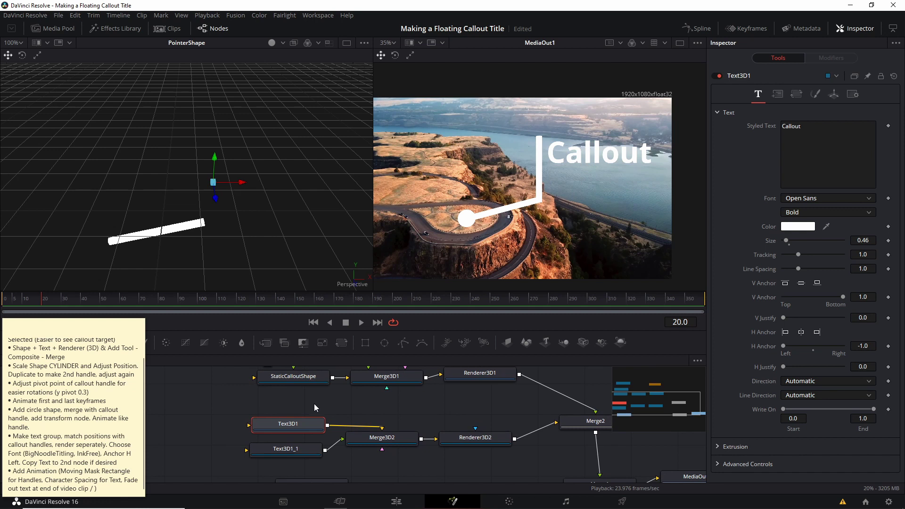
Rename the Text3D1 node as TopText and its duplicate as BottomText.
{"action": "key", "text": "F2"}
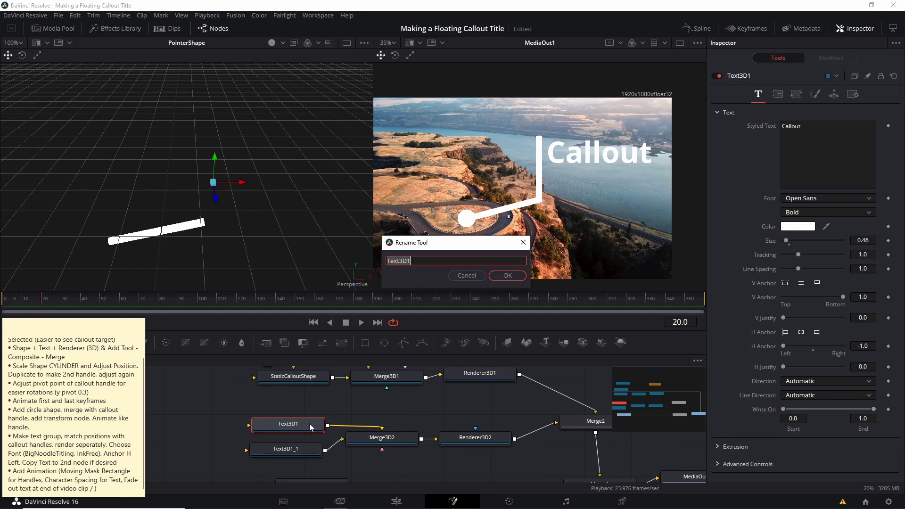
{"action": "type", "text": "TopText"}
{"action": "key", "text": "Return"}
{"action": "left_click", "coordinate": [295, 446]}
{"action": "key", "text": "F2"}
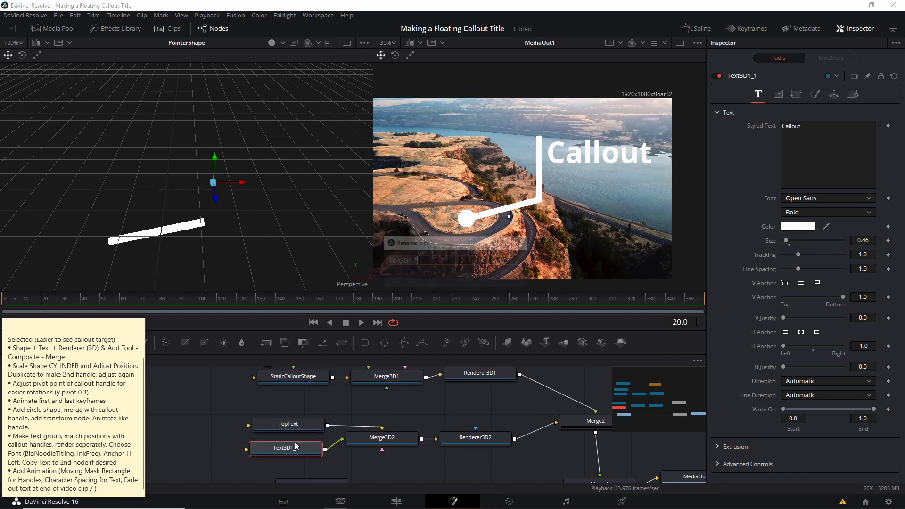
{"action": "type", "text": "BottomText"}
{"action": "key", "text": "Return"}
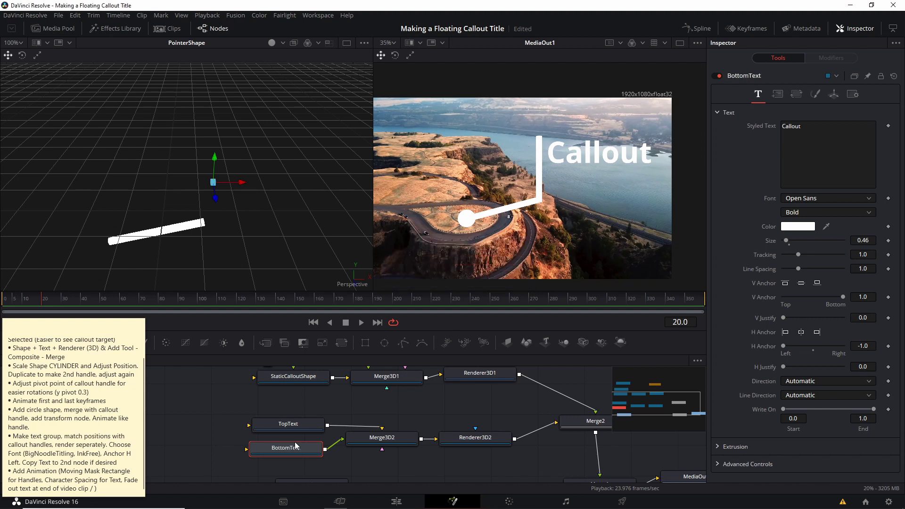
Rename the Renderer3D2 node as TextRenderer and the Renderer3D1 node as HandleRenderer.
{"action": "left_click", "coordinate": [479, 441]}
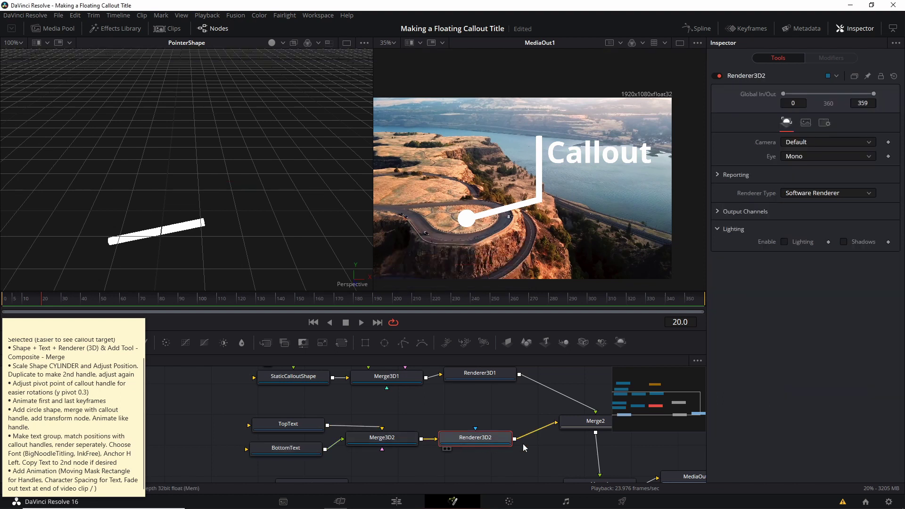
{"action": "key", "text": "F2"}
{"action": "type", "text": "TextRend"}
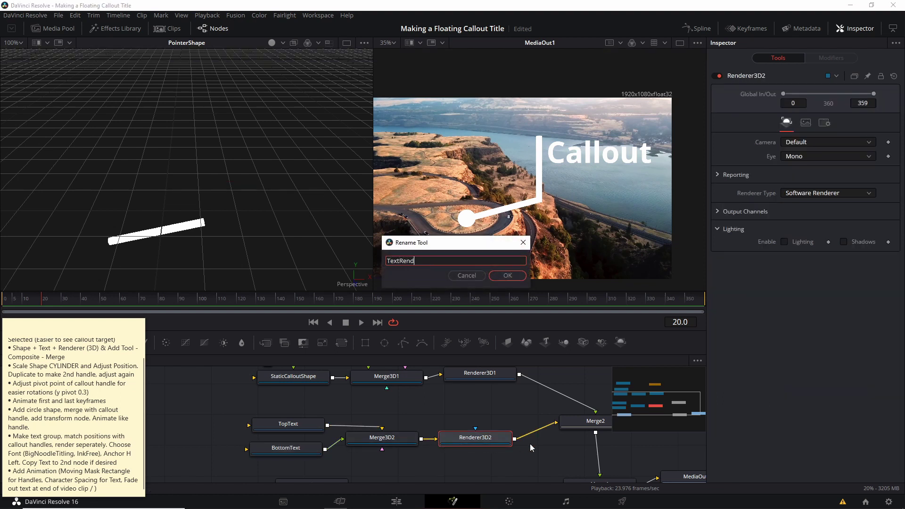
{"action": "type", "text": "erer"}
{"action": "key", "text": "Return"}
{"action": "left_click", "coordinate": [518, 401]}
{"action": "key", "text": "F2"}
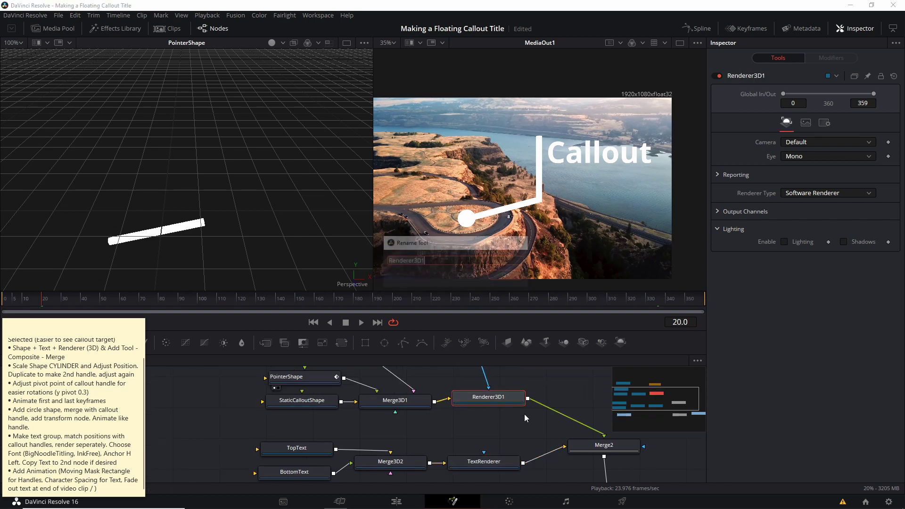
{"action": "type", "text": "Hand"}
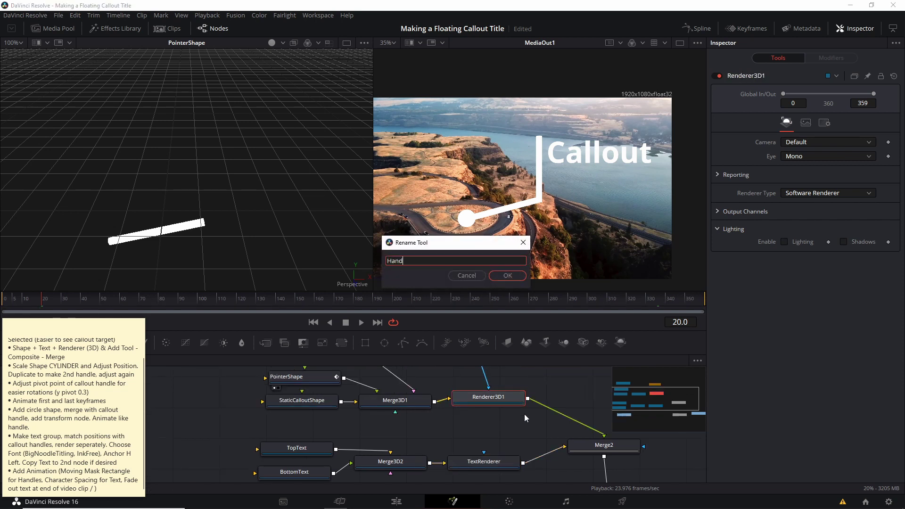
{"action": "type", "text": "leRenderer"}
{"action": "key", "text": "Return"}
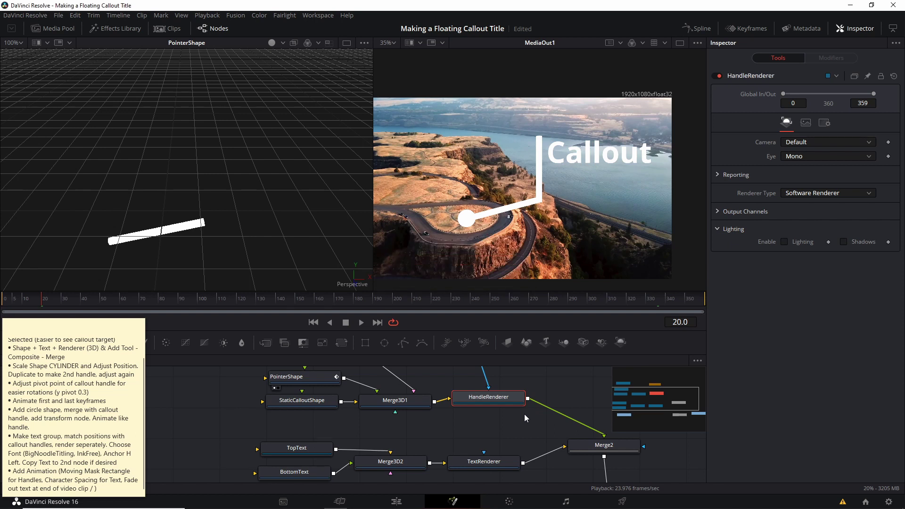
Move the BottomText node's text below the top line by setting its Y translation to -0.048.
{"action": "left_click_drag", "start_coordinate": [434, 438], "coordinate": [437, 419]}
{"action": "left_click_drag", "start_coordinate": [385, 446], "coordinate": [345, 432]}
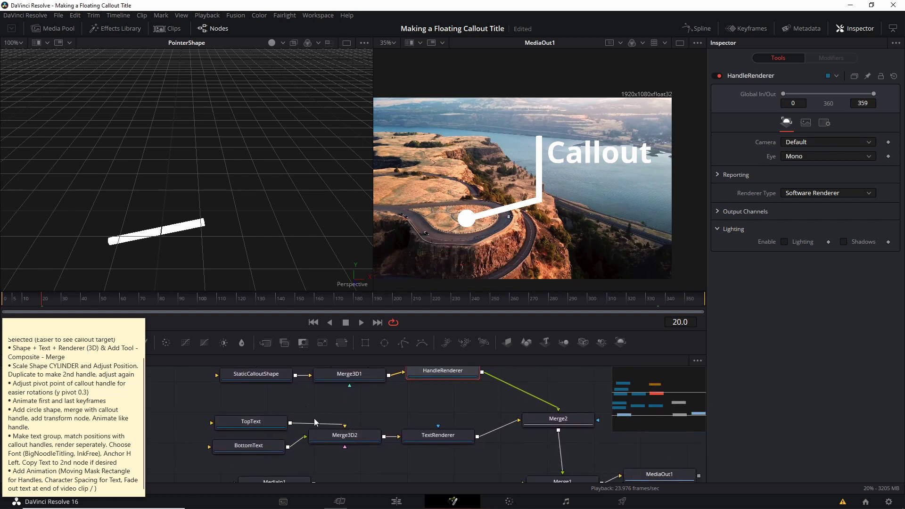
{"action": "scroll", "coordinate": [450, 414], "scroll_direction": "down", "scroll_amount": 1}
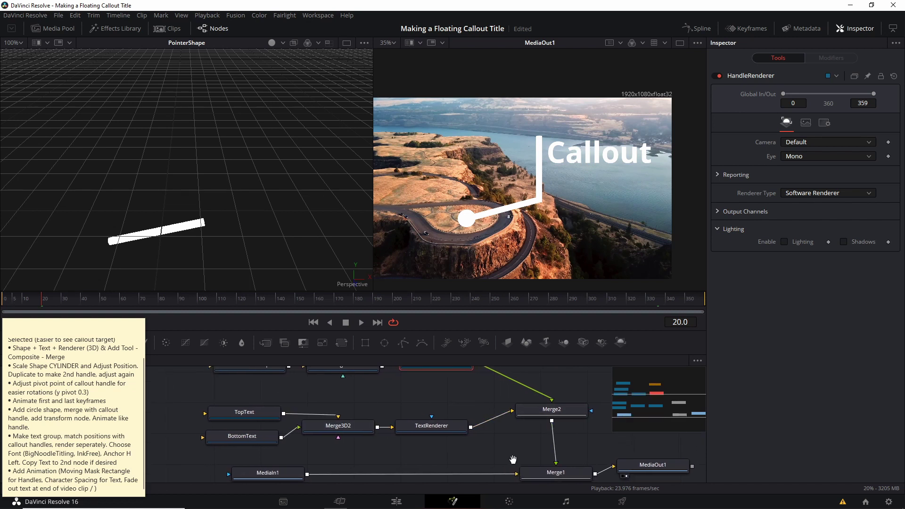
{"action": "scroll", "coordinate": [574, 460], "scroll_direction": "up", "scroll_amount": 3}
{"action": "left_click", "coordinate": [310, 447]}
{"action": "left_click", "coordinate": [833, 95]}
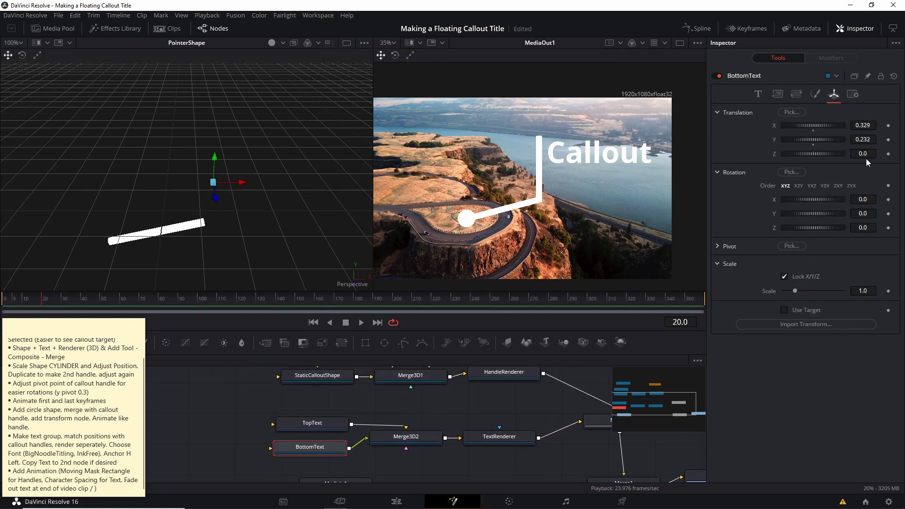
{"action": "left_click_drag", "start_coordinate": [813, 139], "coordinate": [791, 139]}
{"action": "left_click_drag", "start_coordinate": [214, 192], "coordinate": [213, 197]}
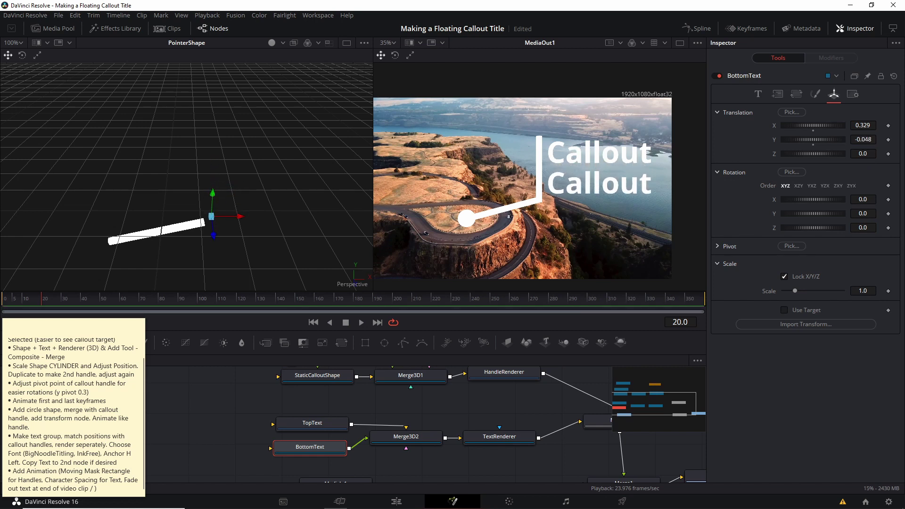
Set the BottomText size to 0.39 and its font to Ink Free.
{"action": "left_click", "coordinate": [760, 94]}
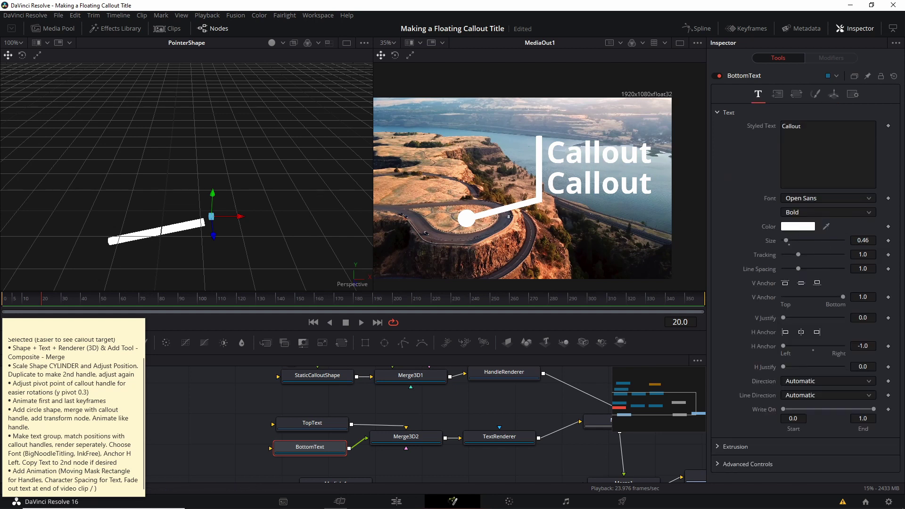
{"action": "left_click_drag", "start_coordinate": [863, 240], "coordinate": [846, 241]}
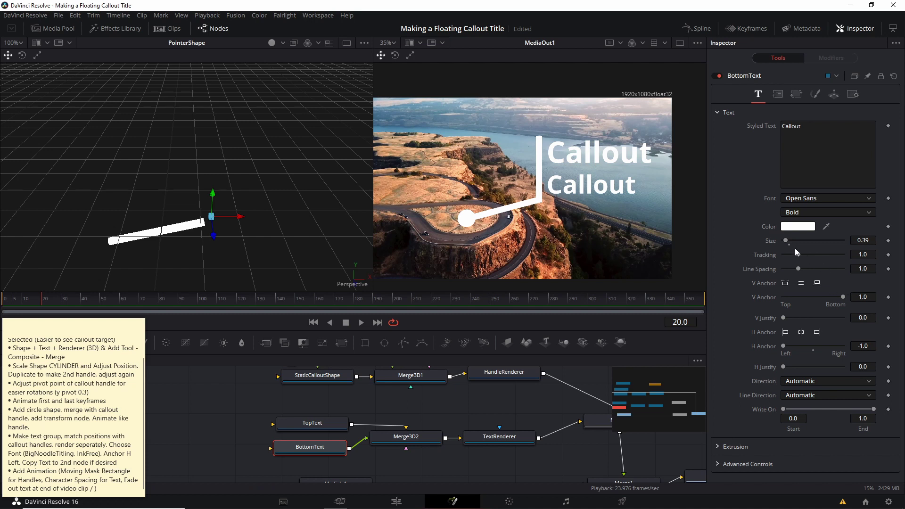
{"action": "left_click", "coordinate": [813, 201]}
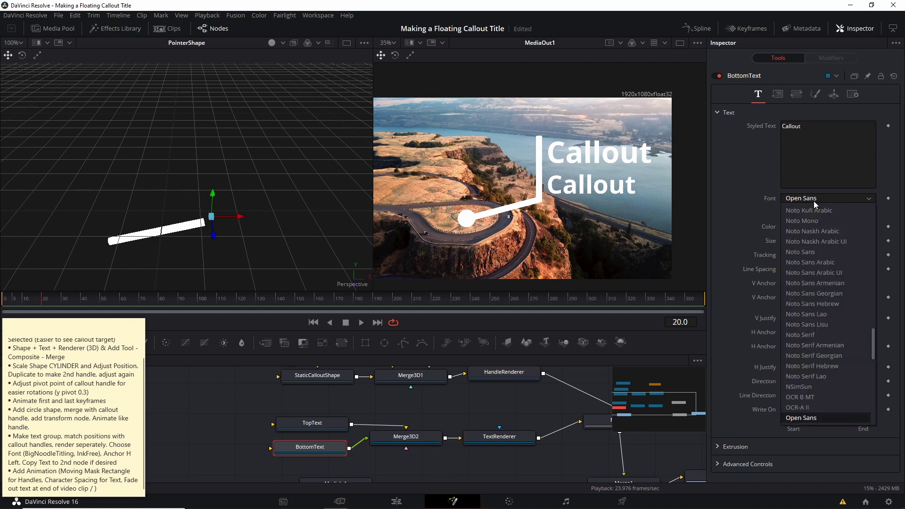
{"action": "scroll", "coordinate": [841, 301], "scroll_direction": "down", "scroll_amount": 10}
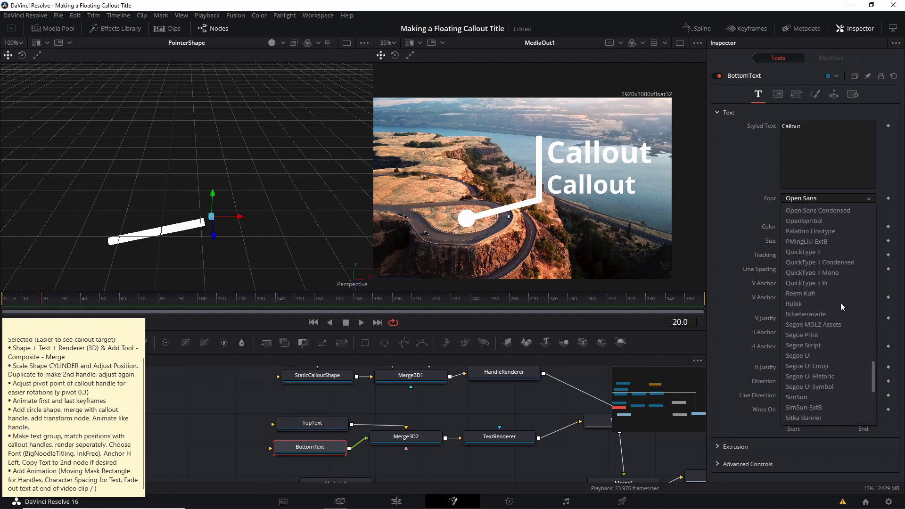
{"action": "scroll", "coordinate": [841, 302], "scroll_direction": "up", "scroll_amount": 5}
{"action": "left_click", "coordinate": [821, 251]}
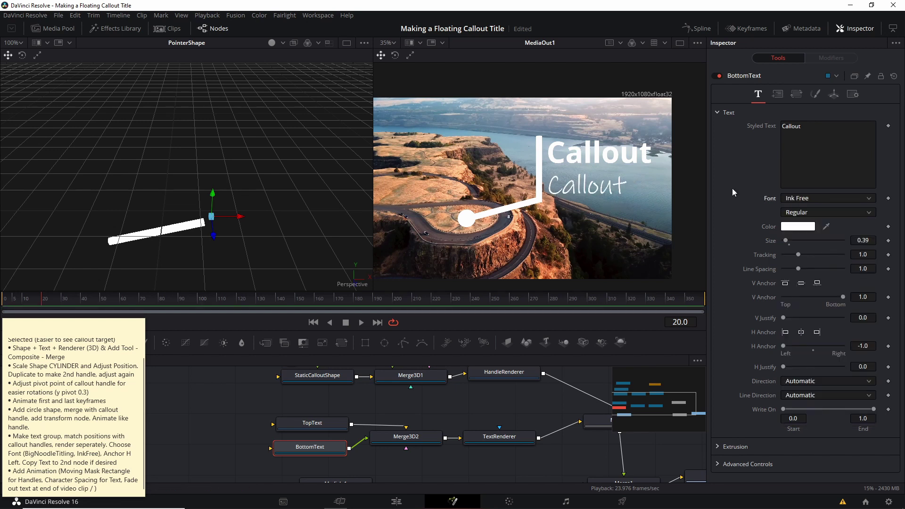
Replace the BottomText wording with "Tutorial" and play back the callout from the first frame.
{"action": "double_click", "coordinate": [792, 126]}
{"action": "type", "text": "Tutorial"}
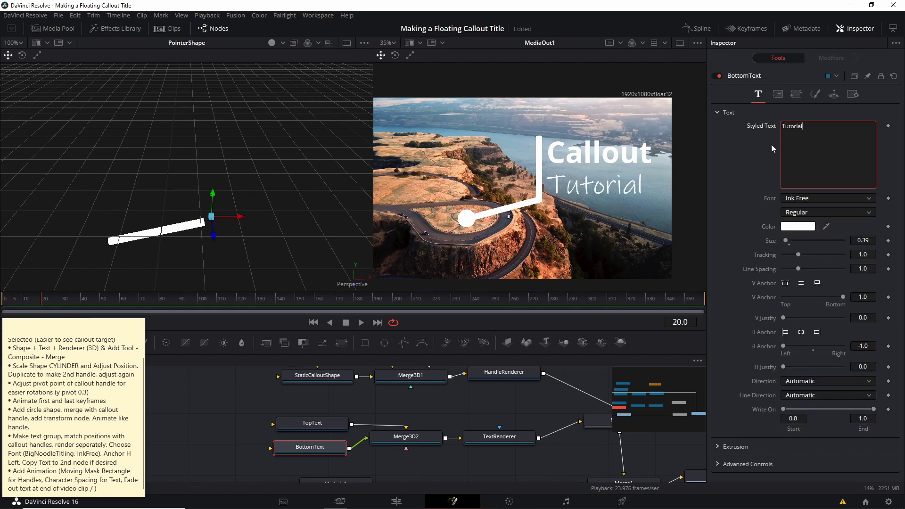
{"action": "left_click", "coordinate": [772, 146]}
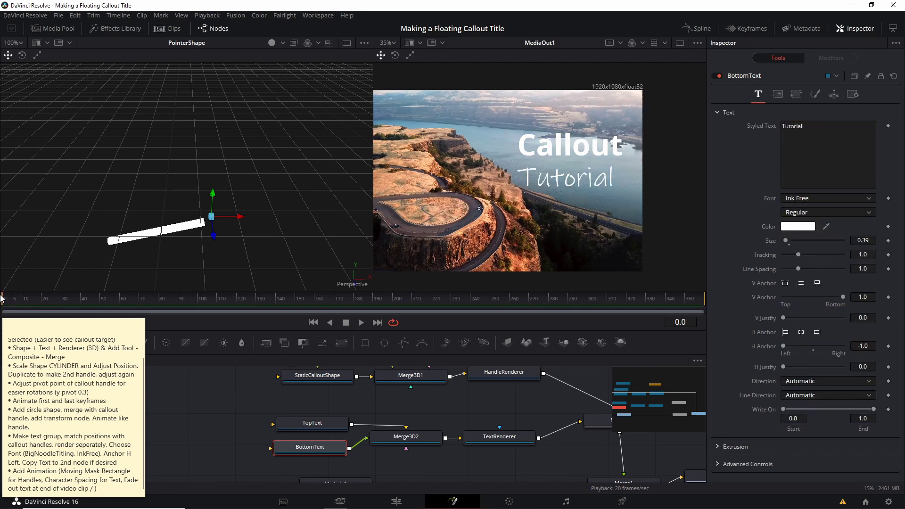
{"action": "key", "text": "space"}
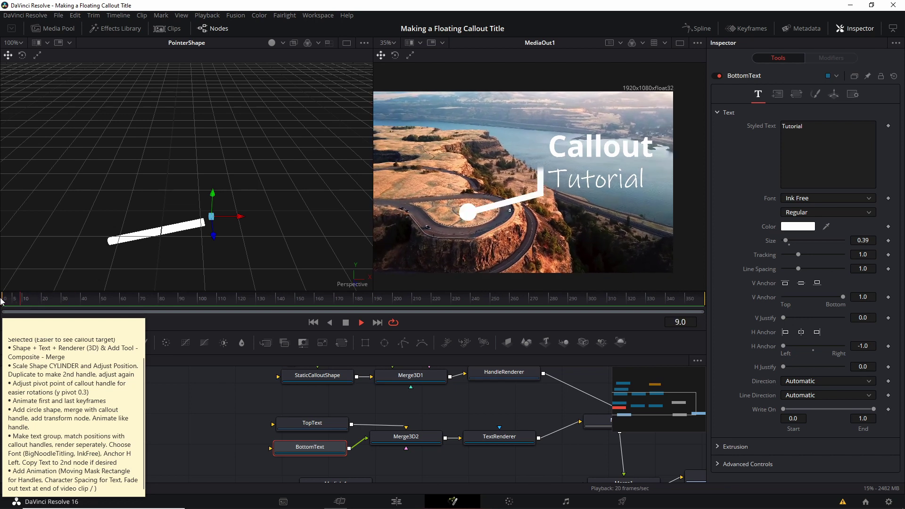
{"action": "key", "text": "space"}
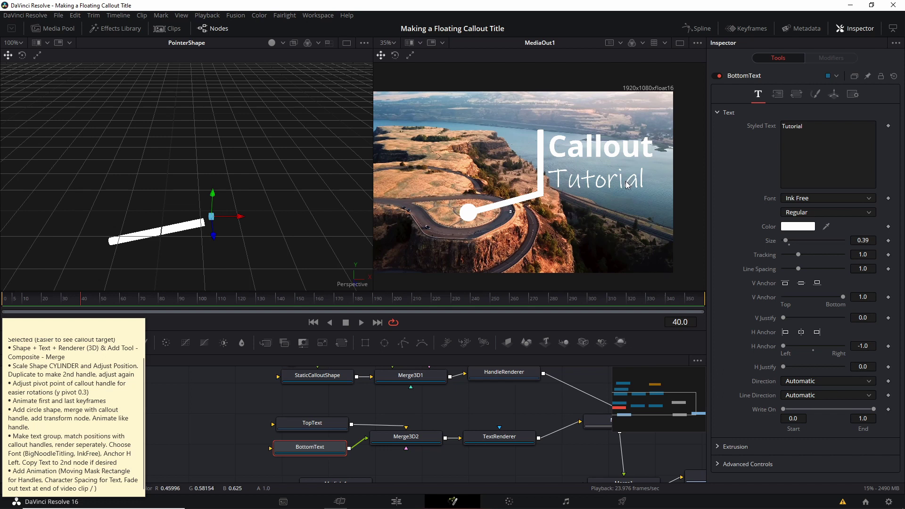
At frame 15, add a character spacing keyframe of 1.0 to both TopText and BottomText.
{"action": "left_click", "coordinate": [38, 302]}
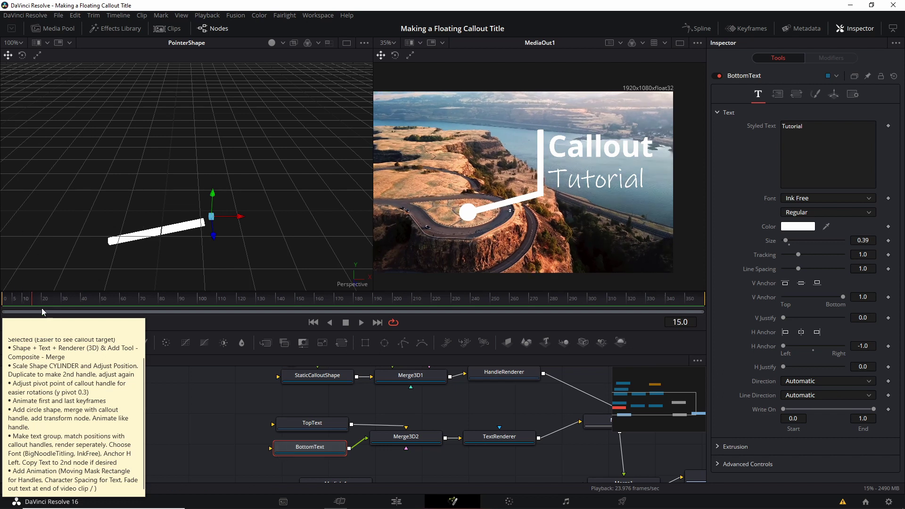
{"action": "left_click", "coordinate": [310, 423]}
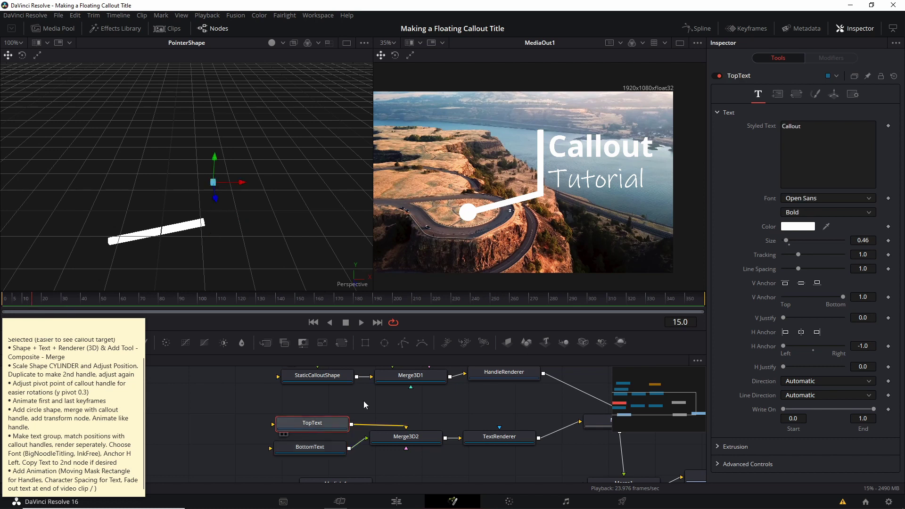
{"action": "left_click", "coordinate": [794, 94]}
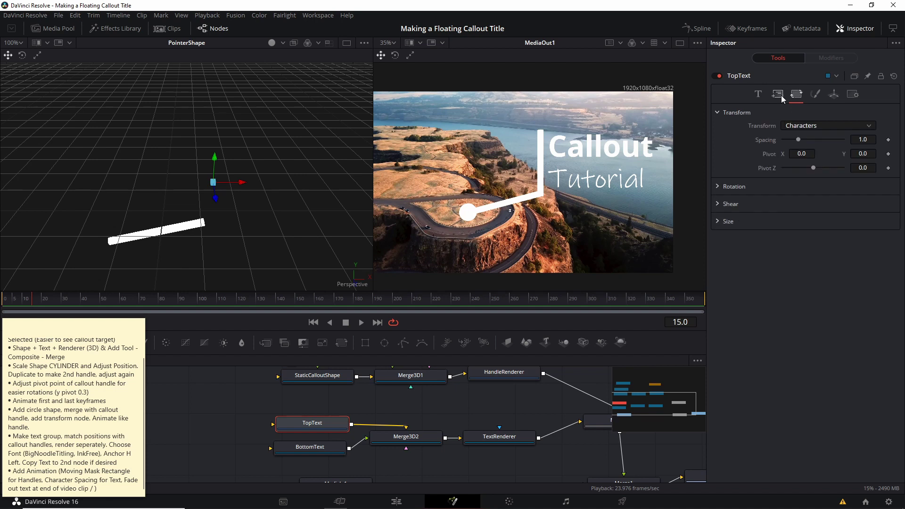
{"action": "left_click", "coordinate": [889, 141]}
{"action": "left_click", "coordinate": [310, 447]}
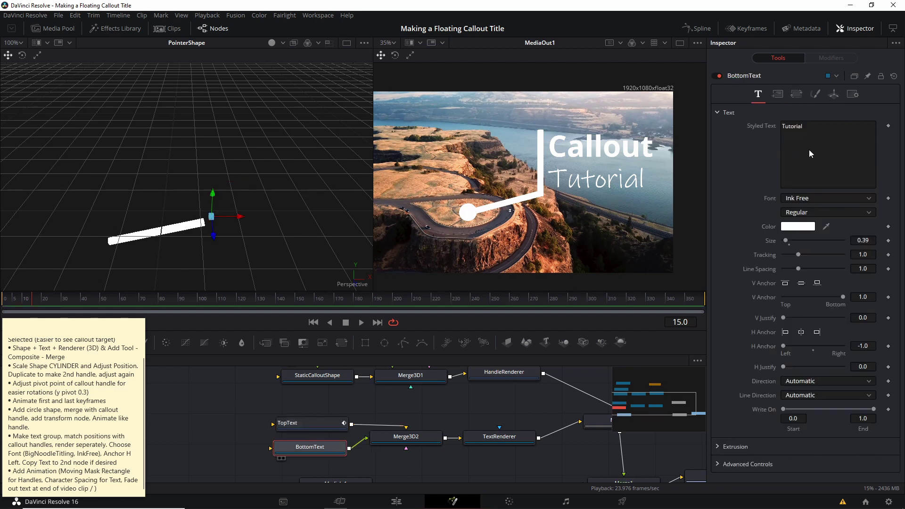
{"action": "left_click", "coordinate": [796, 96]}
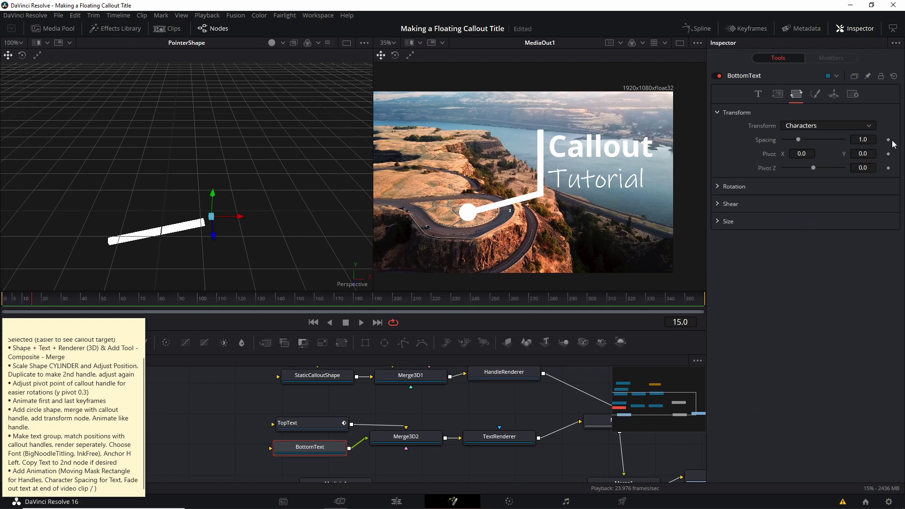
{"action": "left_click", "coordinate": [889, 140]}
At frame 0, set the character spacing of TopText and BottomText to 0.0, and play back the text animation.
{"action": "left_click_drag", "start_coordinate": [32, 302], "coordinate": [2, 304]}
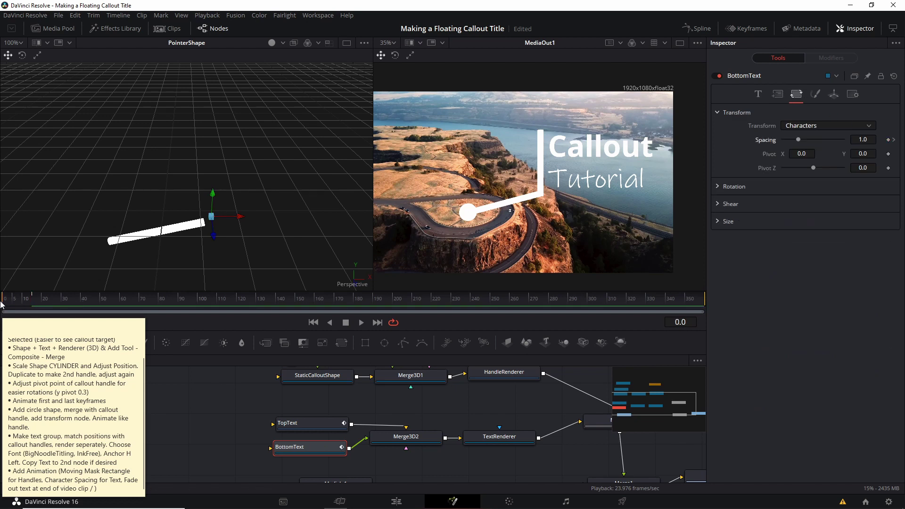
{"action": "left_click", "coordinate": [299, 423]}
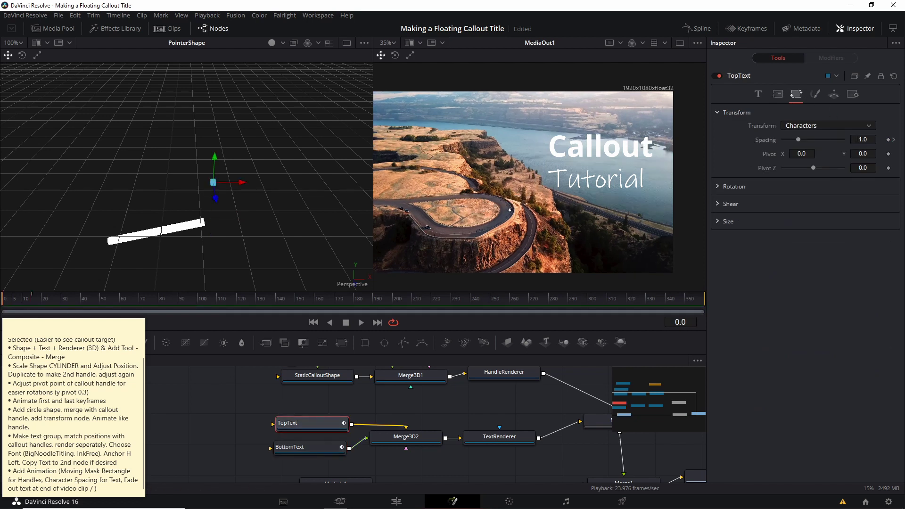
{"action": "left_click_drag", "start_coordinate": [799, 140], "coordinate": [748, 138]}
{"action": "left_click", "coordinate": [303, 451]}
{"action": "scroll", "coordinate": [589, 186], "scroll_direction": "down", "scroll_amount": 2}
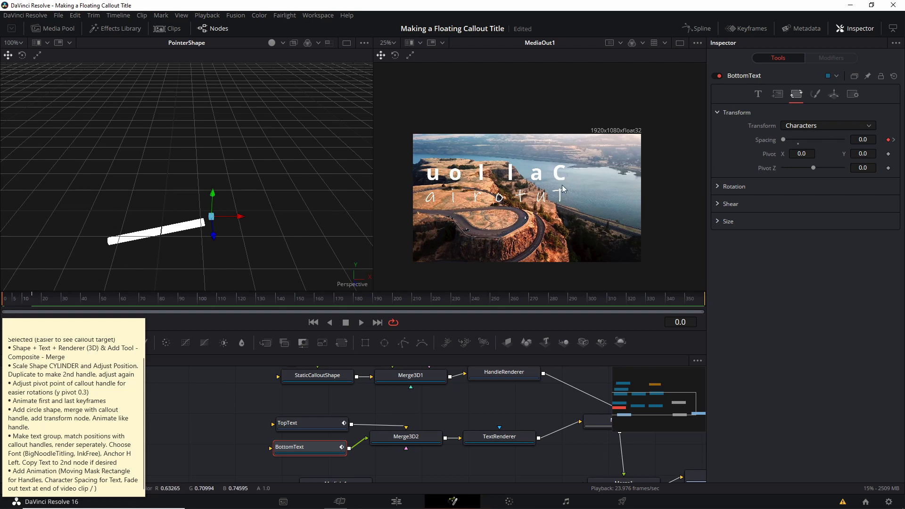
{"action": "left_click_drag", "start_coordinate": [566, 205], "coordinate": [561, 204]}
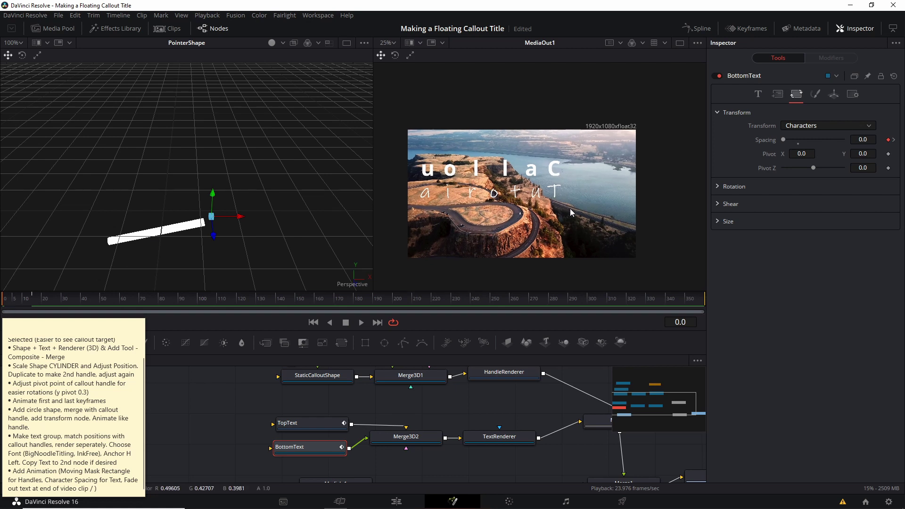
{"action": "key", "text": "space"}
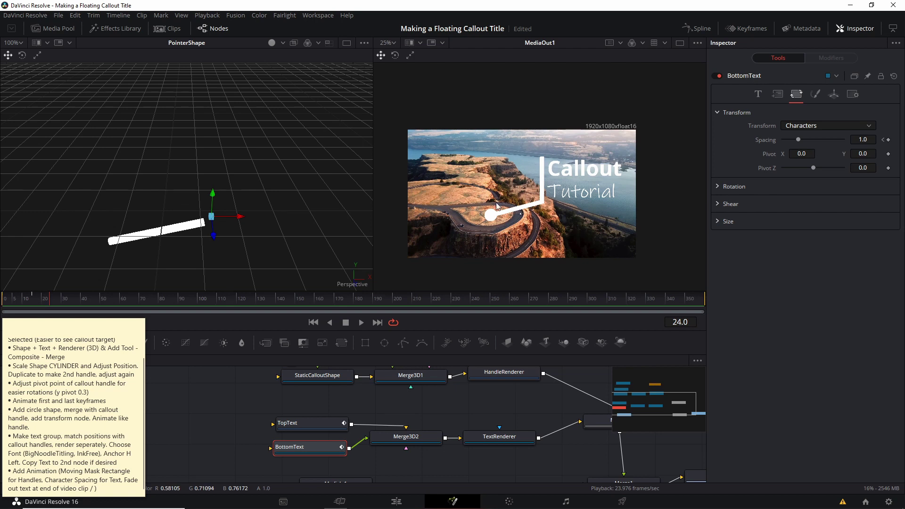
{"action": "left_click", "coordinate": [14, 301]}
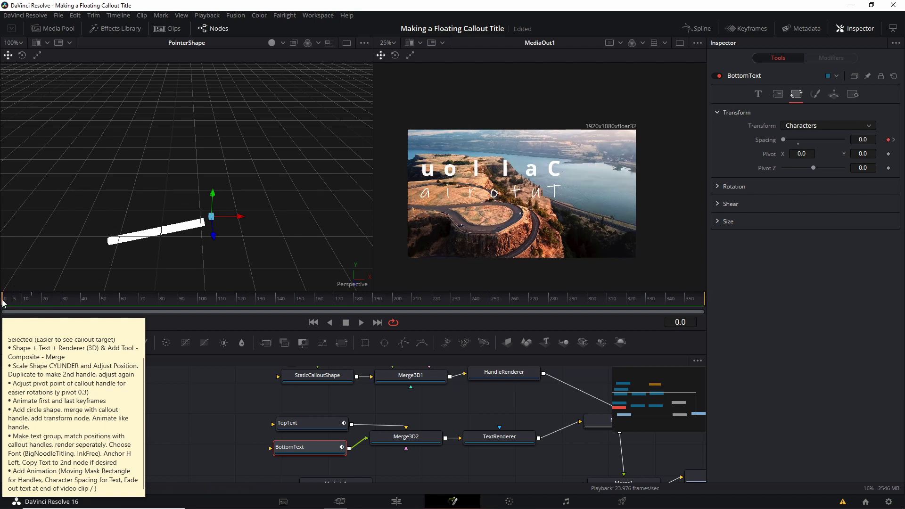
{"action": "key", "text": "space"}
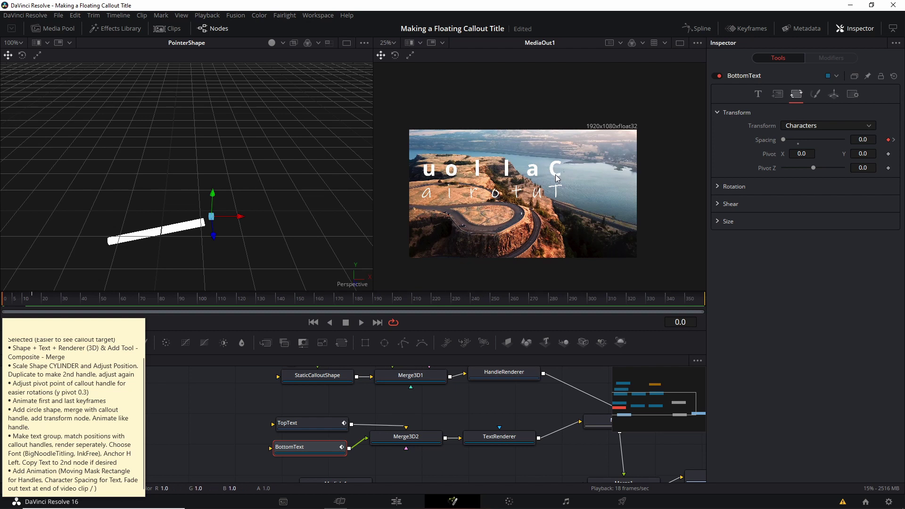
Set BottomText's material red, green, blue and alpha to 0.0 and keyframe the colour at frame 0.
{"action": "left_click", "coordinate": [821, 93]}
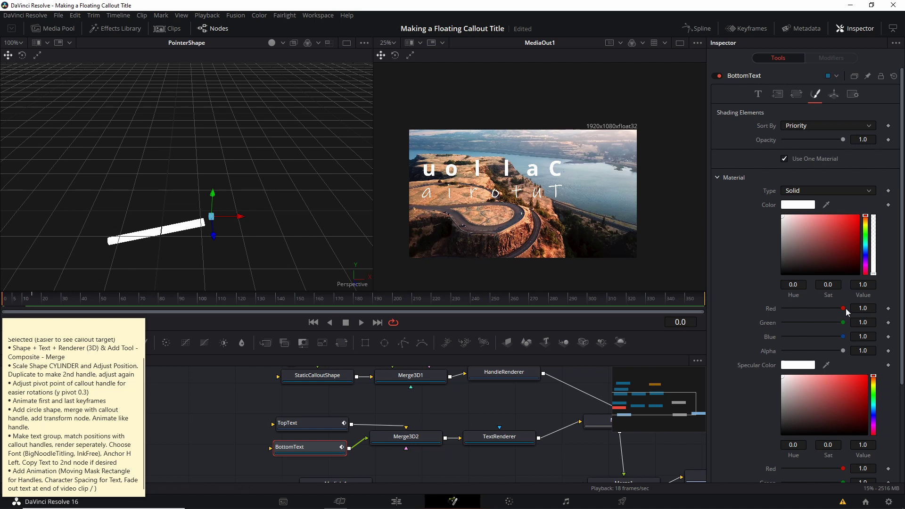
{"action": "left_click_drag", "start_coordinate": [844, 309], "coordinate": [765, 330]}
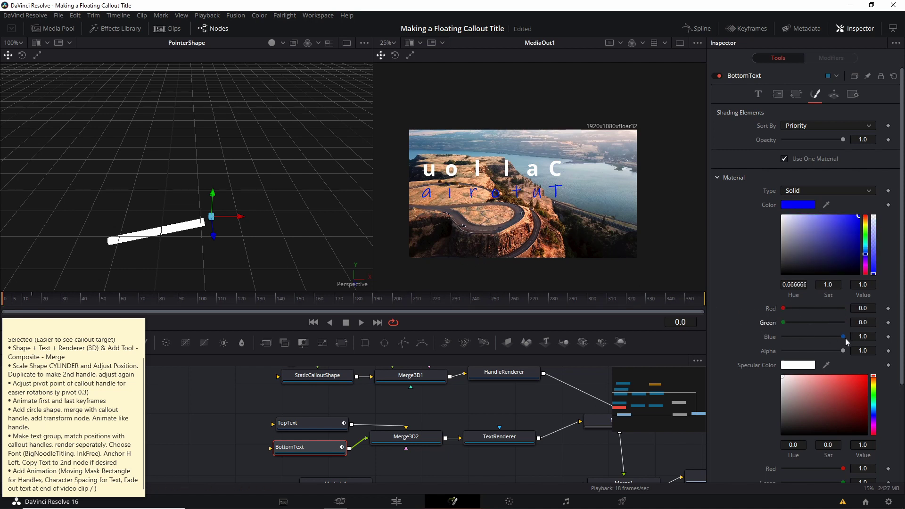
{"action": "left_click_drag", "start_coordinate": [844, 336], "coordinate": [782, 338]}
{"action": "left_click_drag", "start_coordinate": [843, 352], "coordinate": [783, 352]}
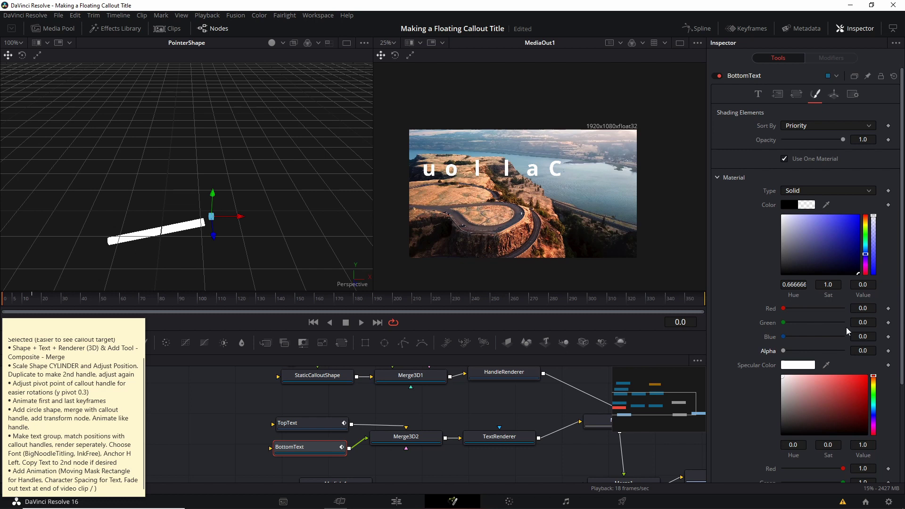
{"action": "left_click", "coordinate": [889, 309]}
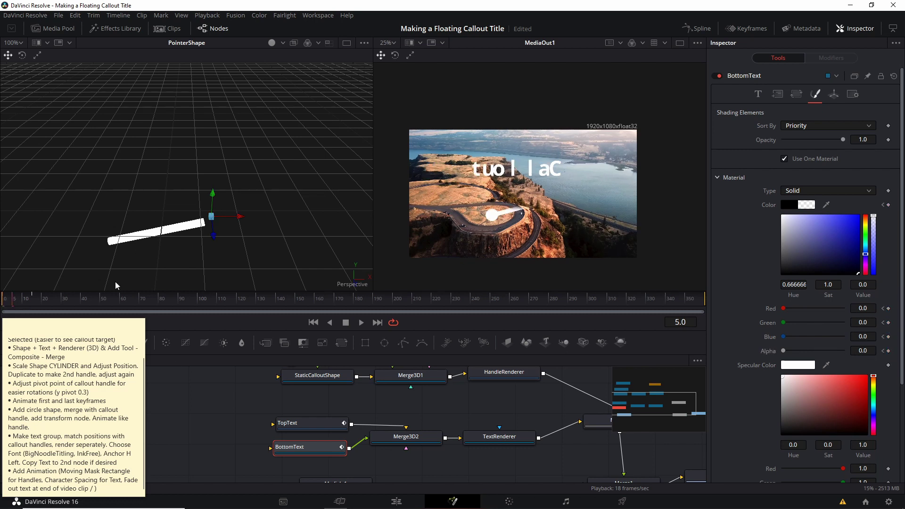
At frame 5, set BottomText's material red, green, blue and alpha to 1.0.
{"action": "double_click", "coordinate": [783, 309]}
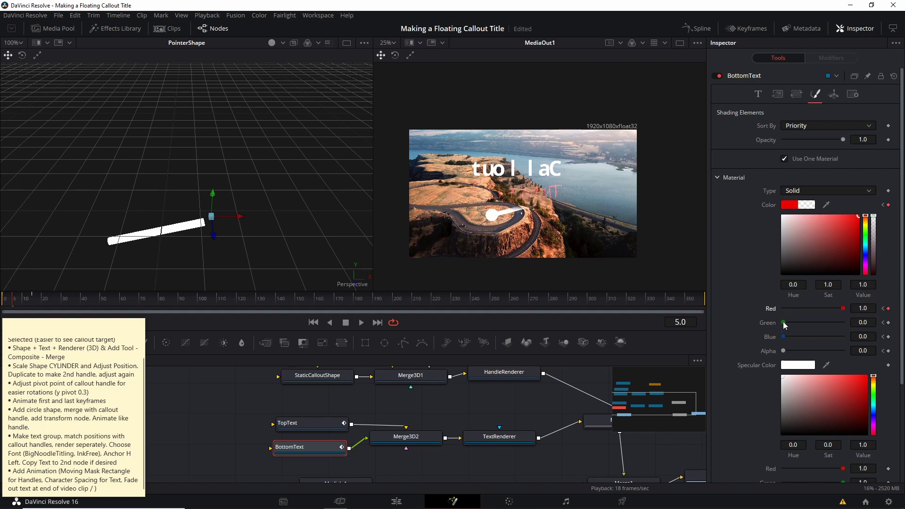
{"action": "double_click", "coordinate": [784, 323]}
{"action": "double_click", "coordinate": [784, 337]}
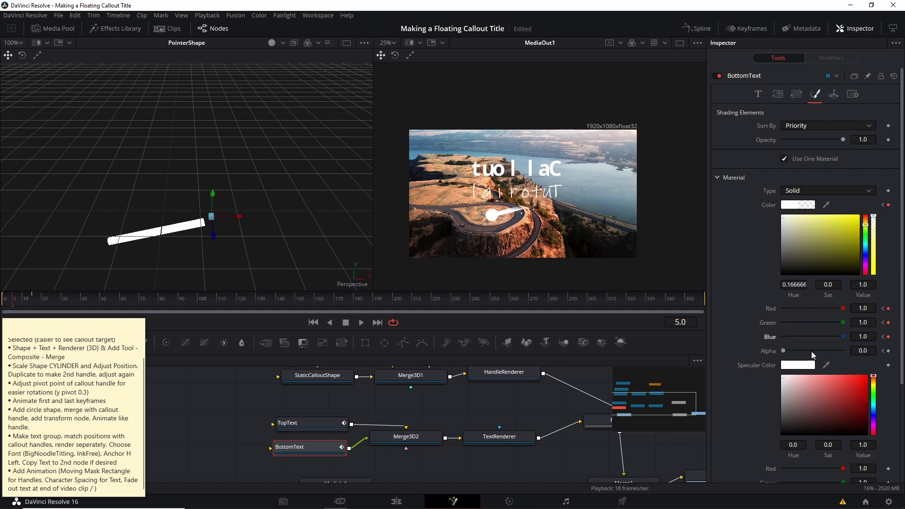
{"action": "double_click", "coordinate": [784, 352]}
Play back the opening animation repeatedly from frame 0 to review BottomText's colour fade-in.
{"action": "left_click", "coordinate": [1, 299]}
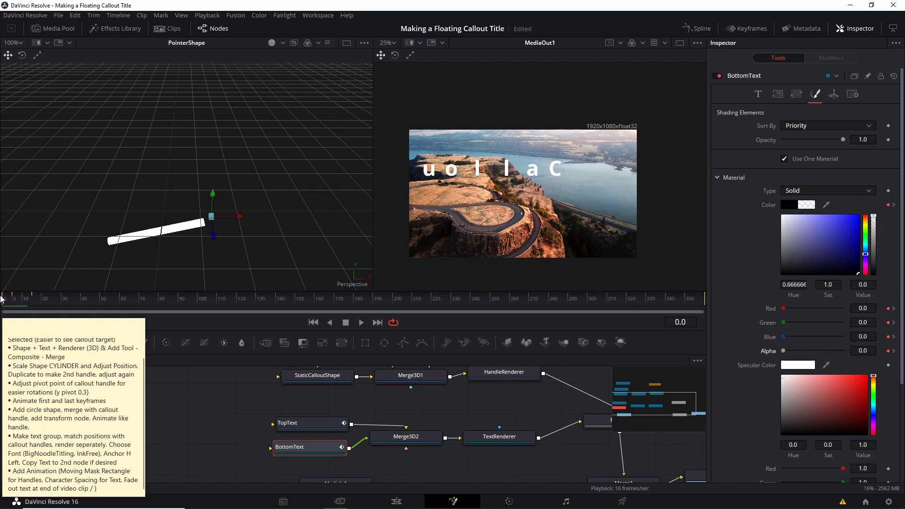
{"action": "key", "text": "space"}
{"action": "key", "text": "space"}
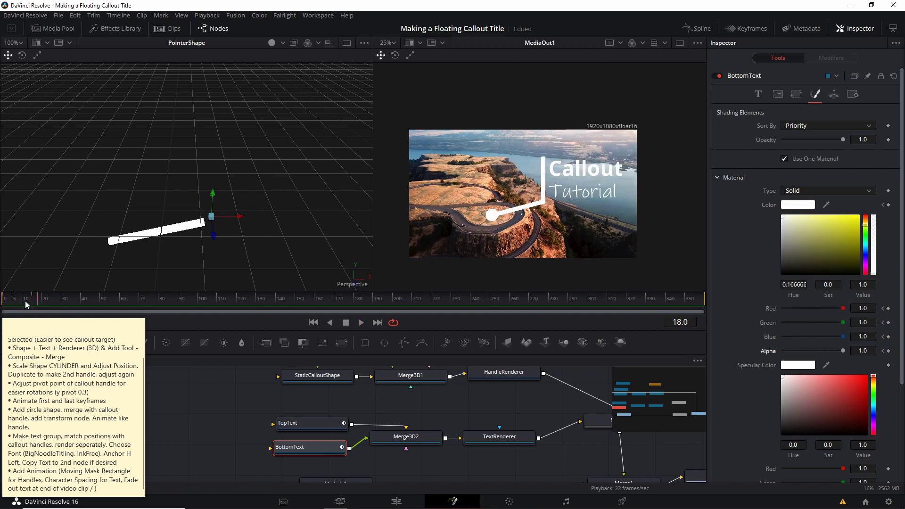
{"action": "left_click_drag", "start_coordinate": [26, 305], "coordinate": [1, 305]}
{"action": "key", "text": "space"}
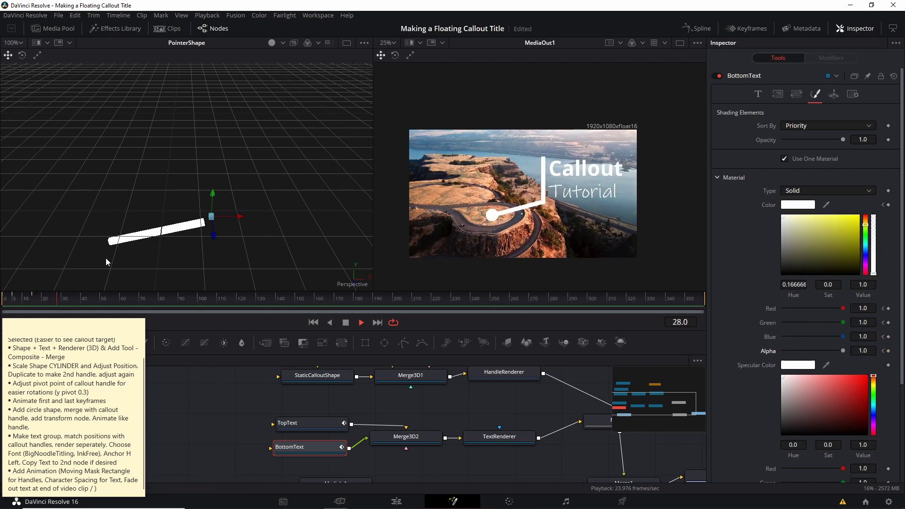
{"action": "key", "text": "space"}
{"action": "left_click", "coordinate": [3, 301]}
{"action": "key", "text": "space"}
{"action": "left_click", "coordinate": [1, 305]}
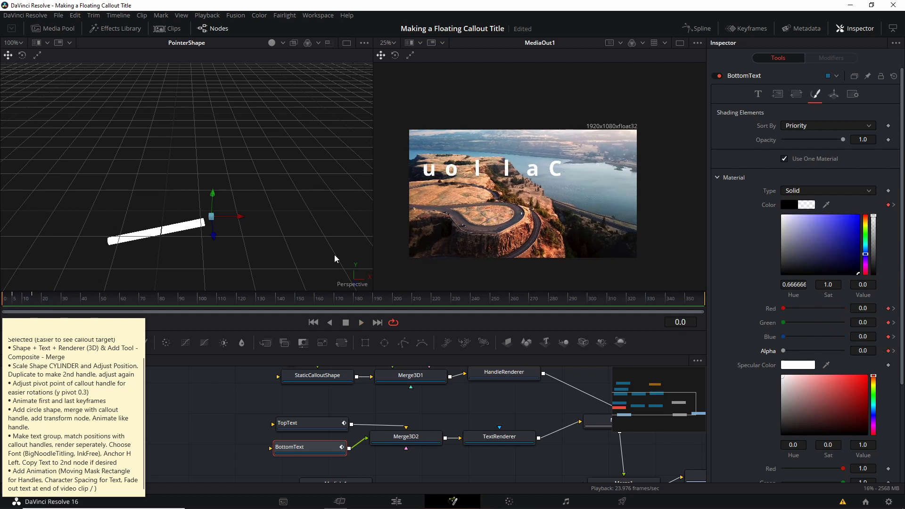
At frame 0, set TopText's material red, green, blue and alpha to 0.0 and keyframe the colour.
{"action": "left_click", "coordinate": [307, 423]}
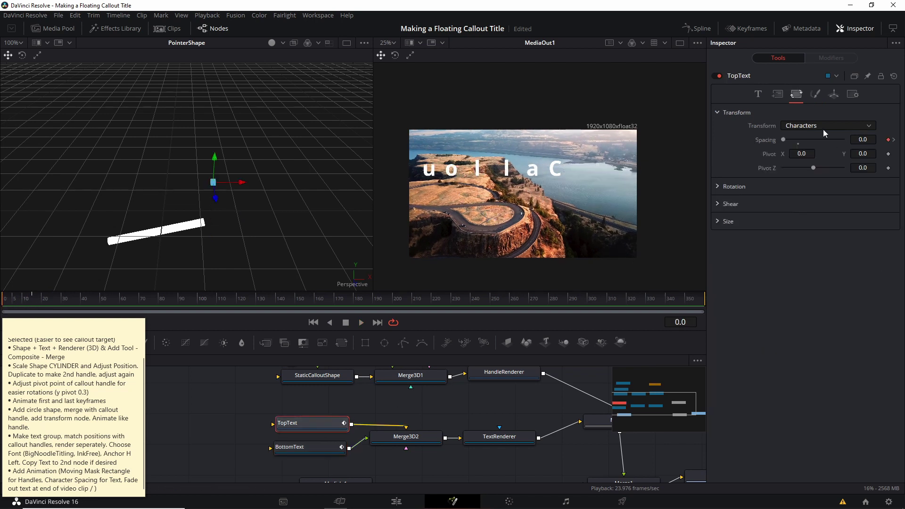
{"action": "left_click", "coordinate": [816, 96]}
{"action": "left_click_drag", "start_coordinate": [844, 309], "coordinate": [773, 311]}
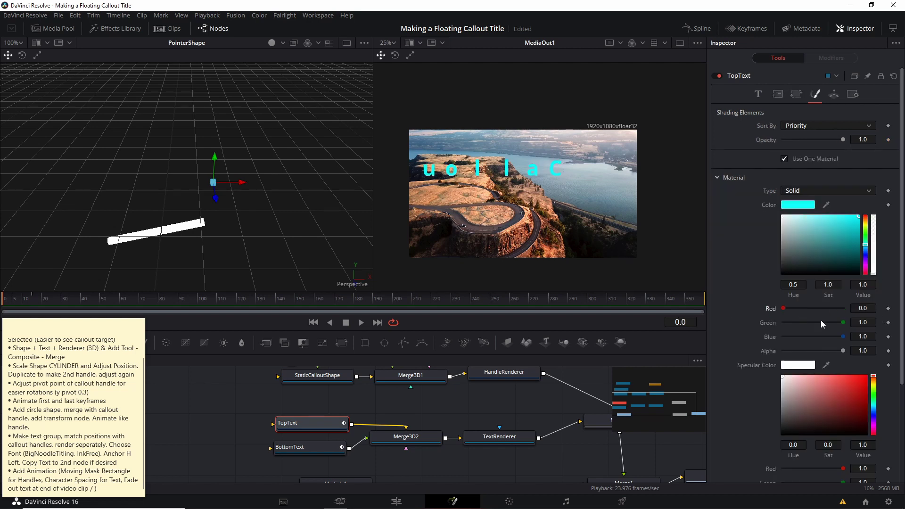
{"action": "left_click_drag", "start_coordinate": [843, 323], "coordinate": [755, 339]}
{"action": "left_click_drag", "start_coordinate": [843, 350], "coordinate": [771, 352]}
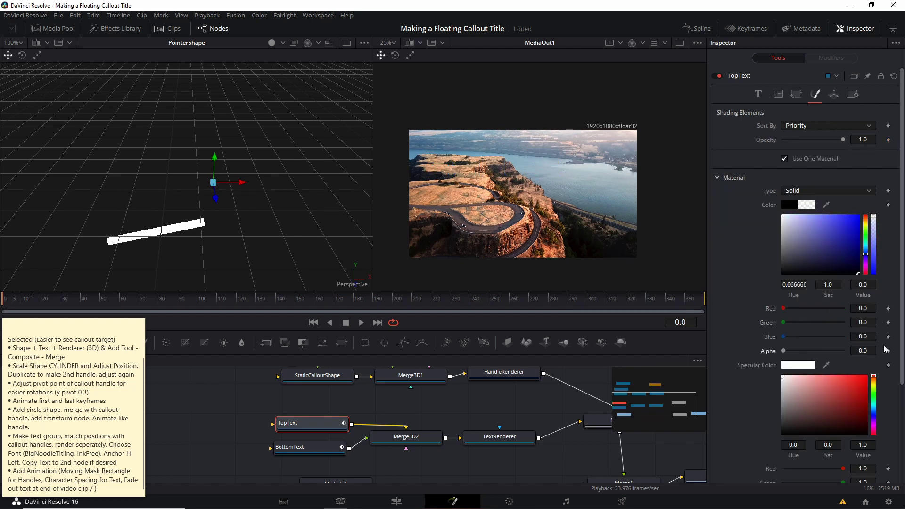
{"action": "left_click", "coordinate": [888, 352]}
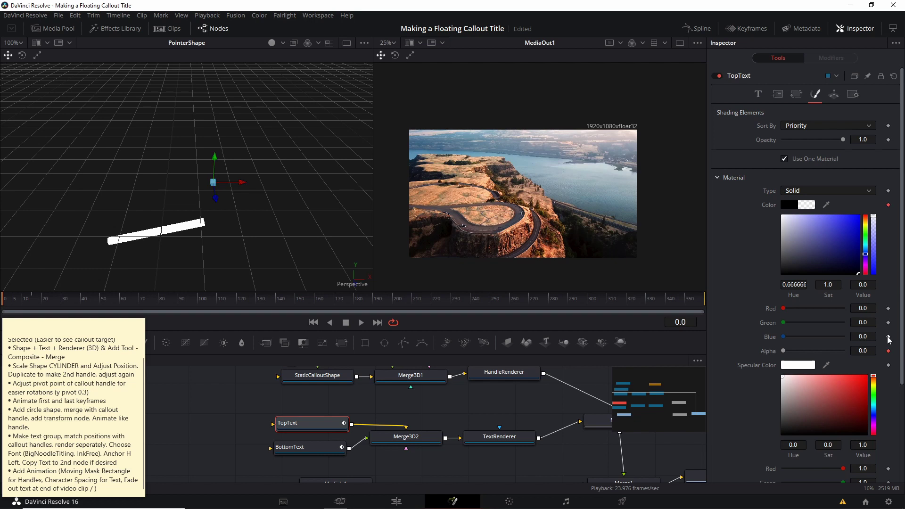
At frame 5, raise TopText's material red, green, blue and alpha to 1.0.
{"action": "left_click", "coordinate": [14, 300]}
{"action": "left_click_drag", "start_coordinate": [784, 308], "coordinate": [844, 309]}
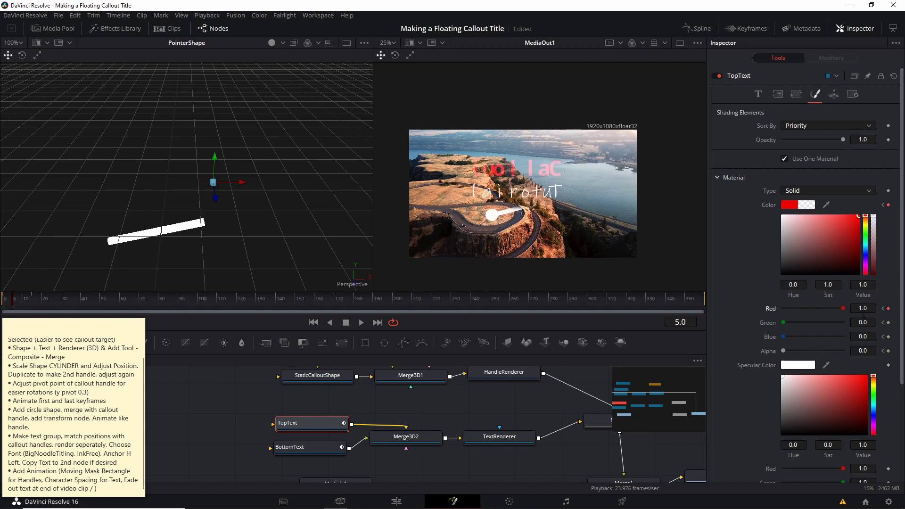
{"action": "left_click_drag", "start_coordinate": [783, 324], "coordinate": [844, 324]}
{"action": "left_click_drag", "start_coordinate": [785, 336], "coordinate": [844, 337]}
{"action": "left_click_drag", "start_coordinate": [783, 351], "coordinate": [844, 351]}
Play back the callout from frame 0 to review both text lines fading in together.
{"action": "left_click", "coordinate": [1, 299]}
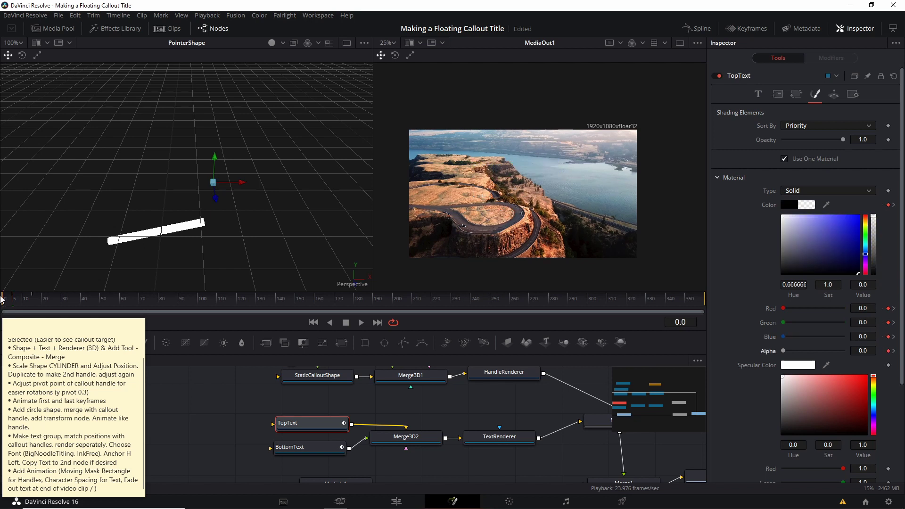
{"action": "key", "text": "space"}
{"action": "key", "text": "space"}
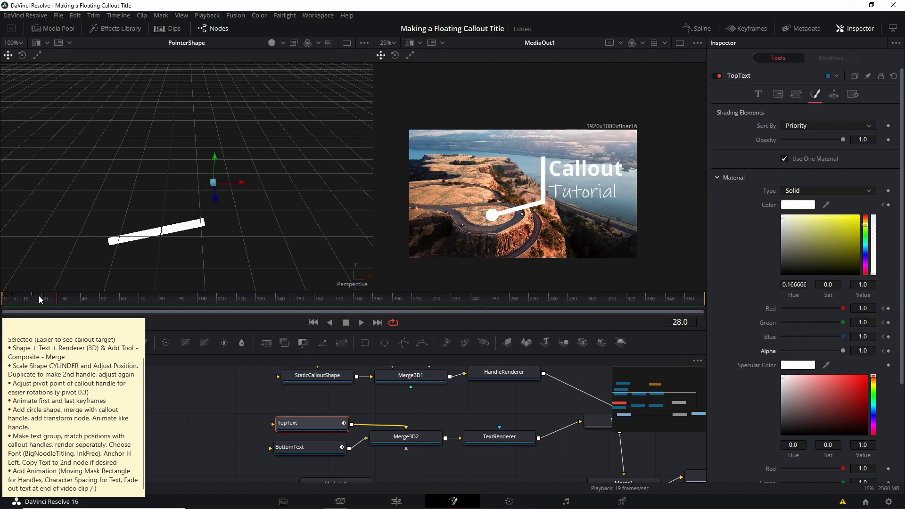
{"action": "left_click_drag", "start_coordinate": [56, 299], "coordinate": [2, 295]}
{"action": "key", "text": "space"}
{"action": "key", "text": "space"}
{"action": "left_click_drag", "start_coordinate": [648, 302], "coordinate": [45, 306]}
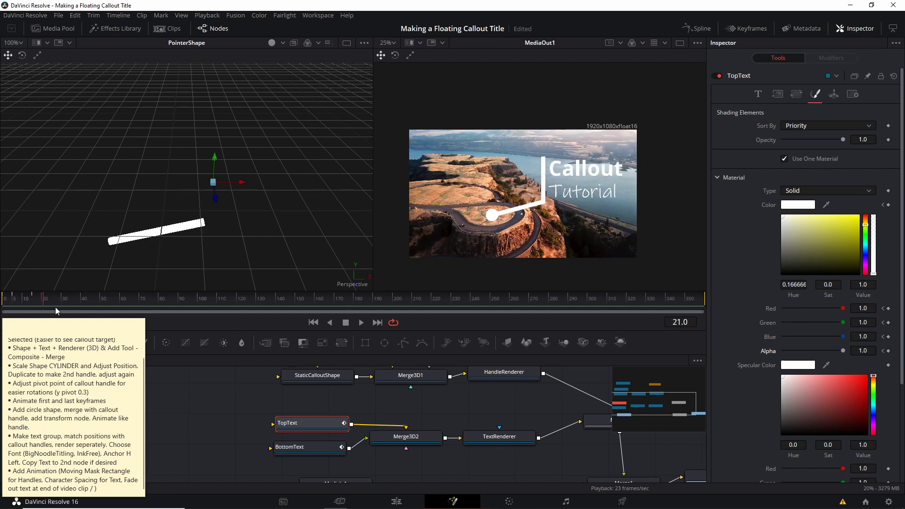
Keyframe the colour of TopText and BottomText near frame 345, and set red, green, blue and alpha to 0.0 at frame 350.
{"action": "left_click", "coordinate": [687, 301]}
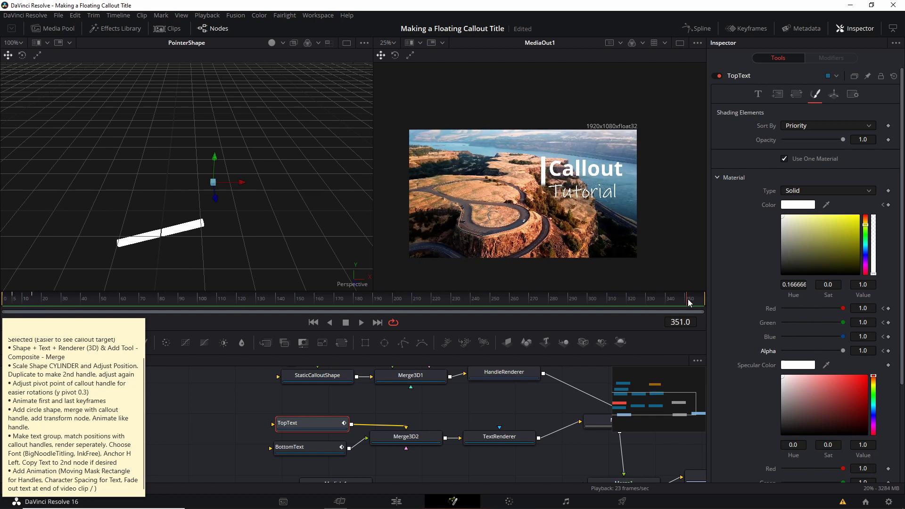
{"action": "left_click_drag", "start_coordinate": [687, 301], "coordinate": [677, 302]}
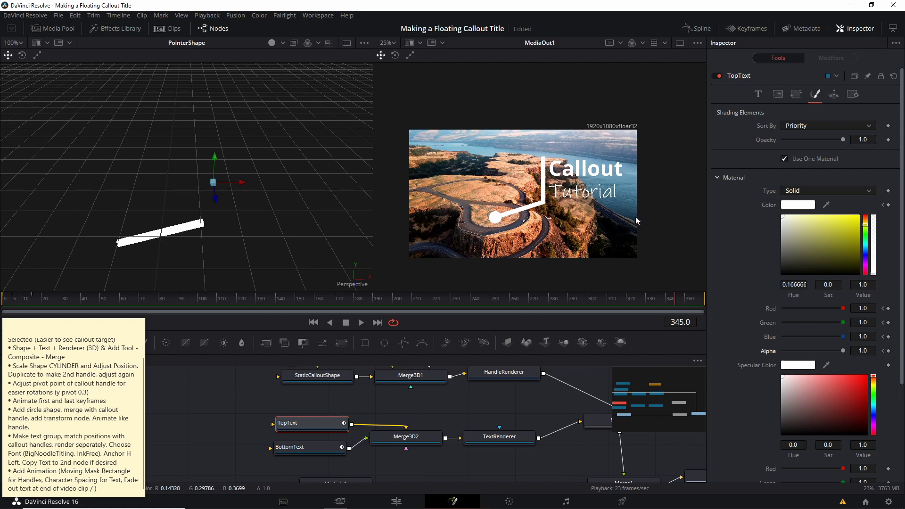
{"action": "left_click", "coordinate": [888, 309]}
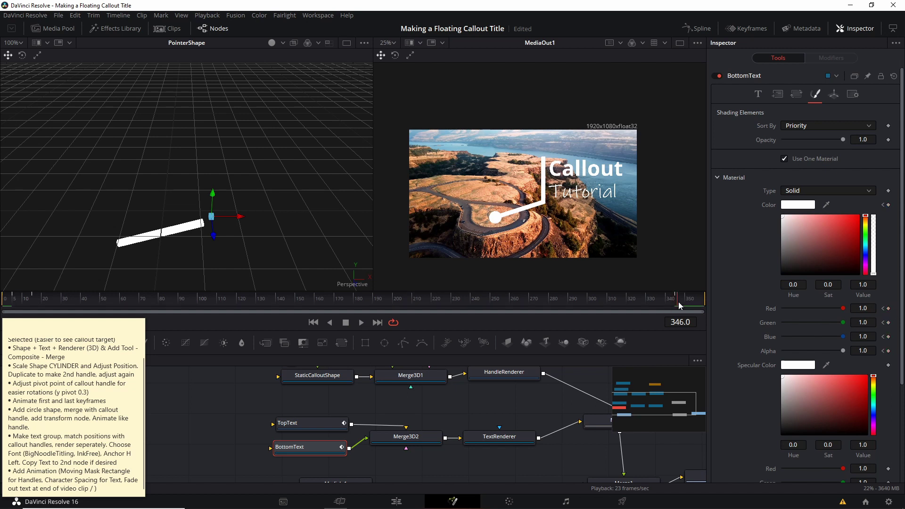
{"action": "left_click_drag", "start_coordinate": [679, 306], "coordinate": [687, 306]}
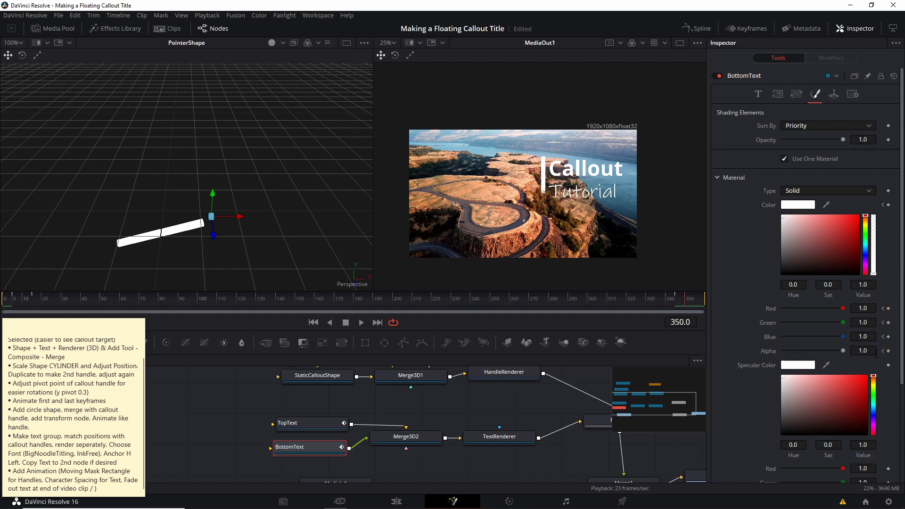
{"action": "left_click_drag", "start_coordinate": [847, 309], "coordinate": [673, 301]}
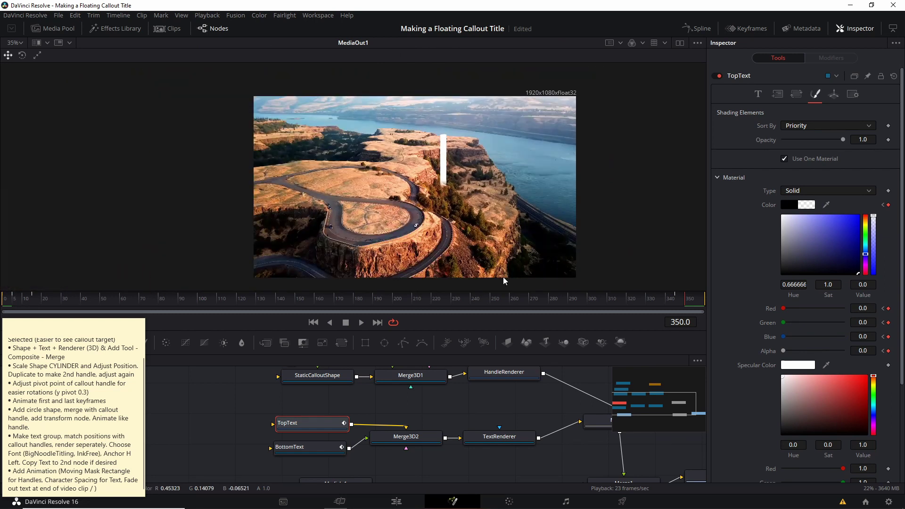
Enlarge the viewer and play back the end of the clip to check the text fade-out against the callout handles.
{"action": "left_click_drag", "start_coordinate": [519, 305], "coordinate": [522, 324]}
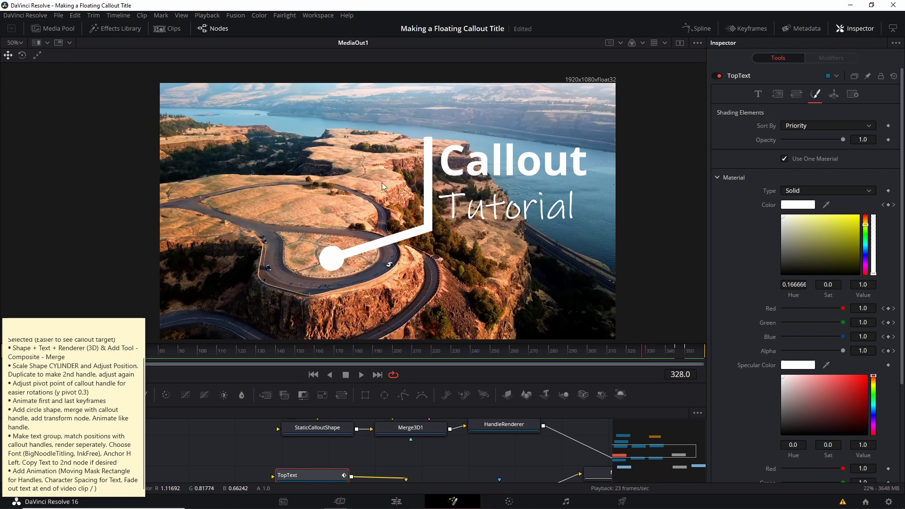
{"action": "key", "text": "space"}
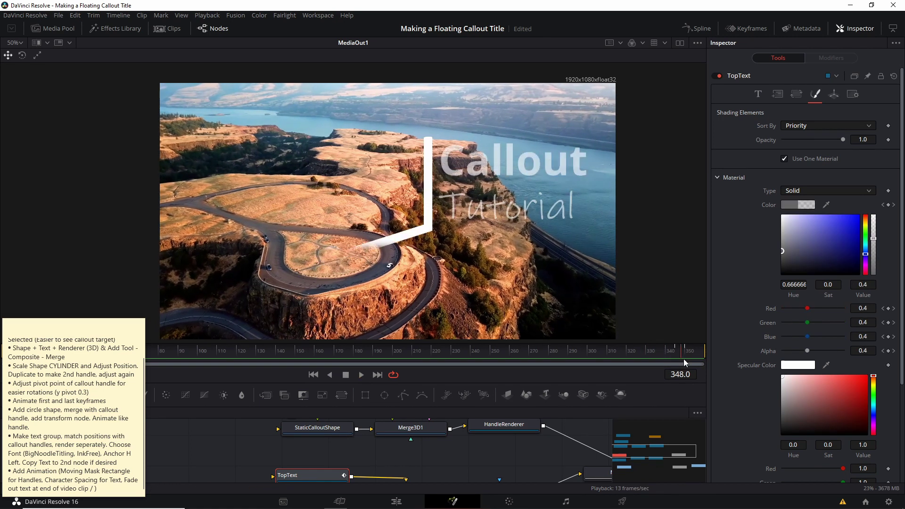
{"action": "left_click", "coordinate": [665, 358]}
{"action": "left_click_drag", "start_coordinate": [661, 359], "coordinate": [654, 357]}
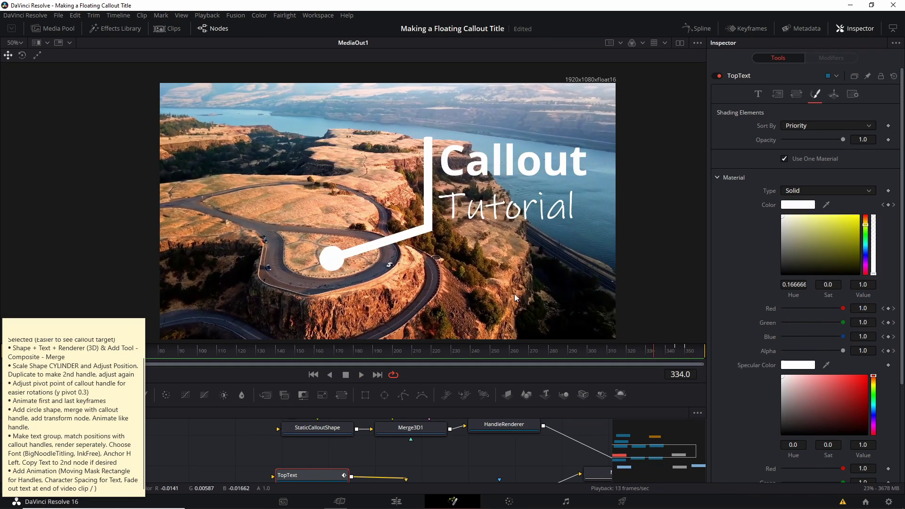
{"action": "key", "text": "space"}
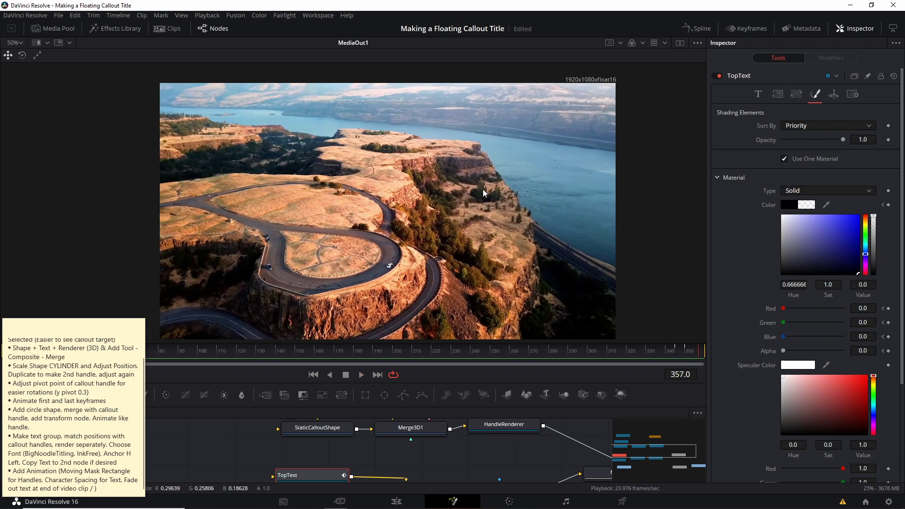
{"action": "left_click", "coordinate": [687, 352]}
{"action": "left_click_drag", "start_coordinate": [687, 353], "coordinate": [677, 351]}
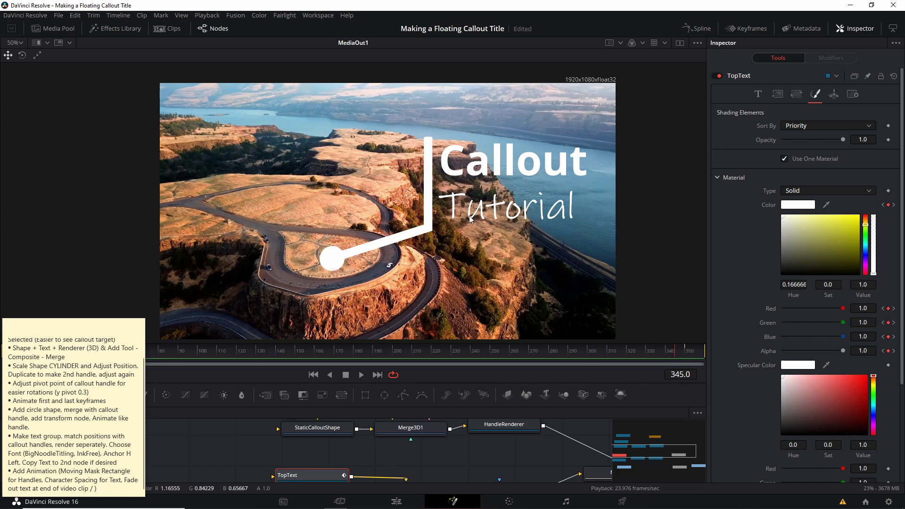
Open the Keyframes editor, give it more height, and expand the TopText and BottomText tracks.
{"action": "left_click", "coordinate": [753, 33]}
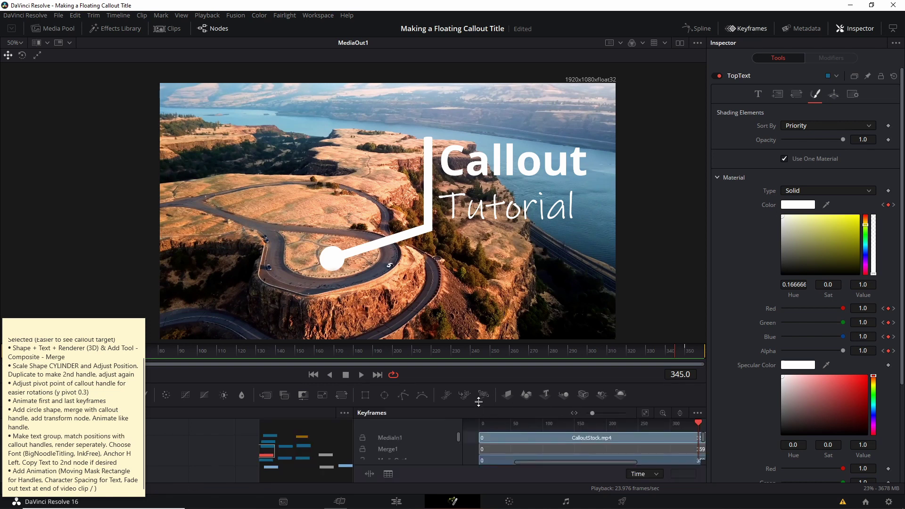
{"action": "left_click_drag", "start_coordinate": [479, 401], "coordinate": [508, 270]}
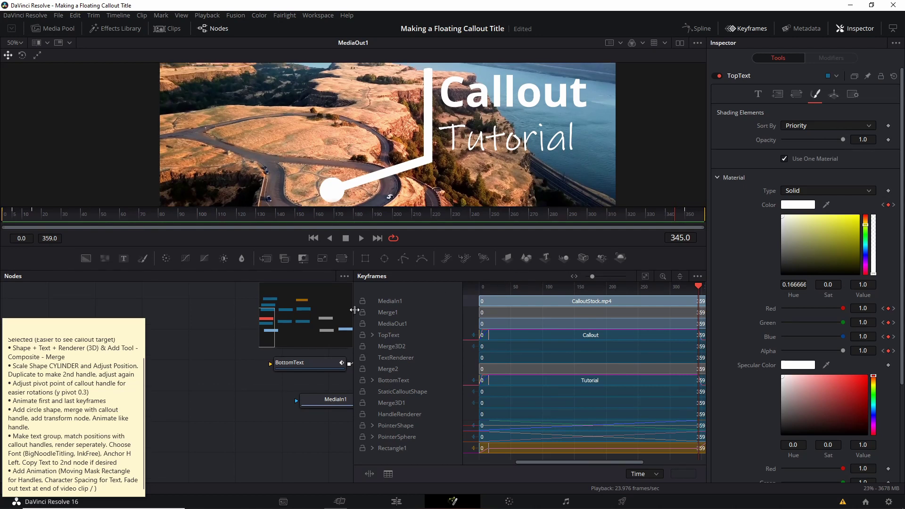
{"action": "left_click", "coordinate": [372, 335]}
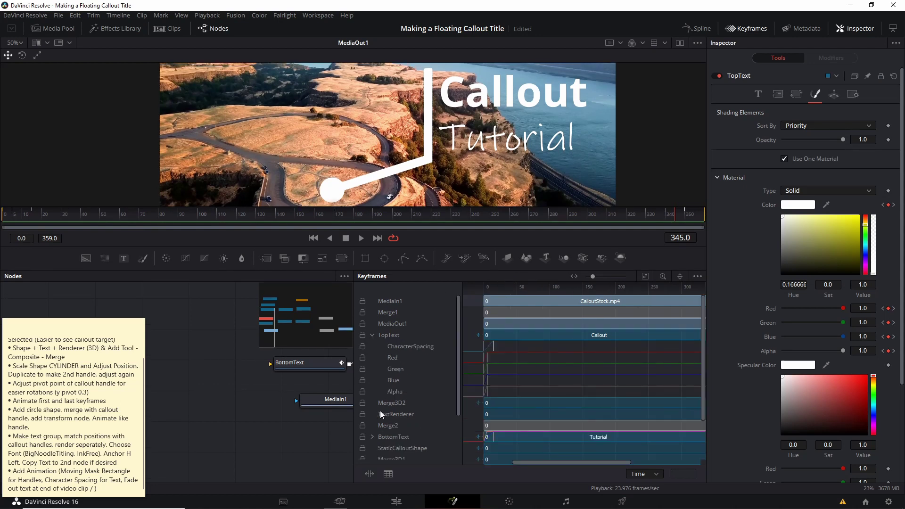
{"action": "left_click", "coordinate": [373, 437]}
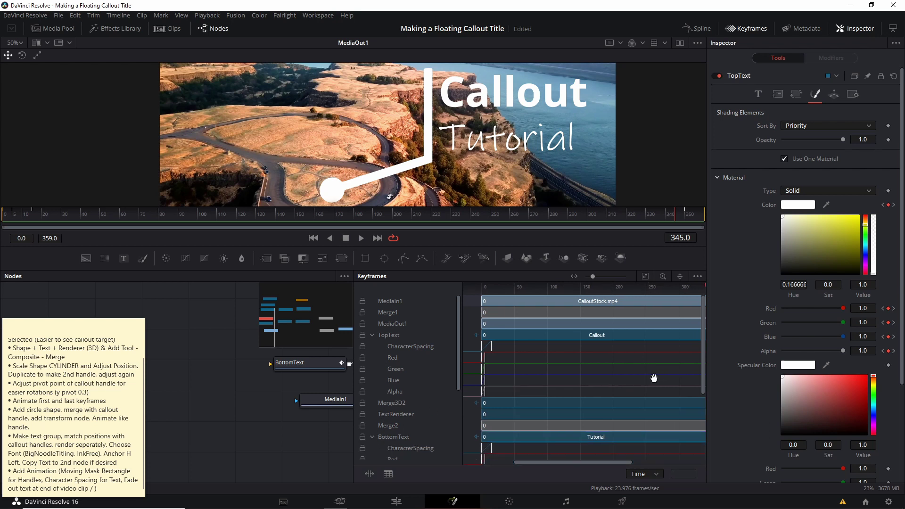
Move the closing colour keyframes of TopText and BottomText to frame 353, and play back the fade-out in a taller viewer.
{"action": "left_click_drag", "start_coordinate": [621, 380], "coordinate": [511, 378]}
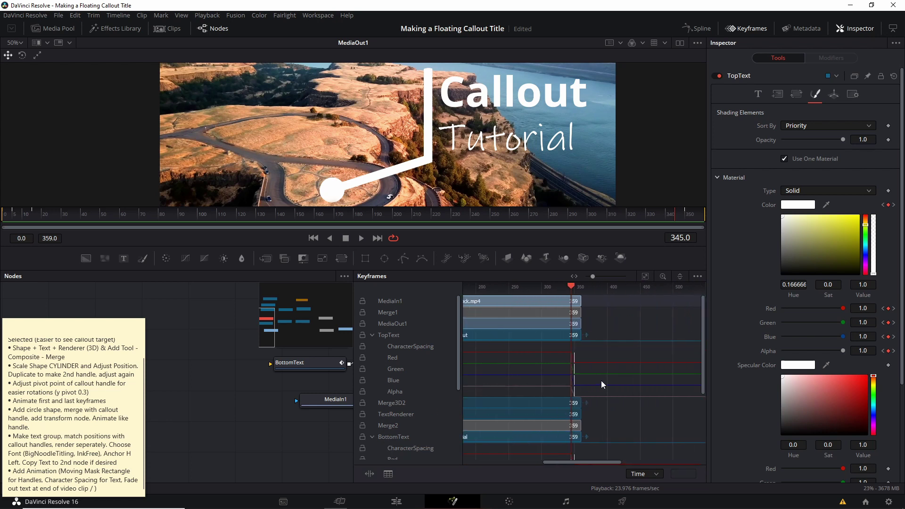
{"action": "scroll", "coordinate": [601, 380], "scroll_direction": "up", "scroll_amount": 2}
{"action": "scroll", "coordinate": [588, 375], "scroll_direction": "up", "scroll_amount": 3}
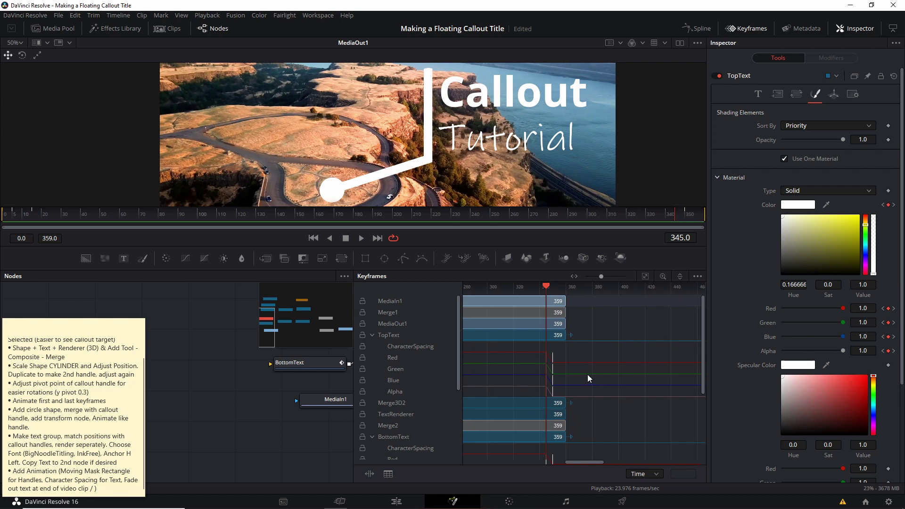
{"action": "left_click_drag", "start_coordinate": [557, 369], "coordinate": [629, 365]}
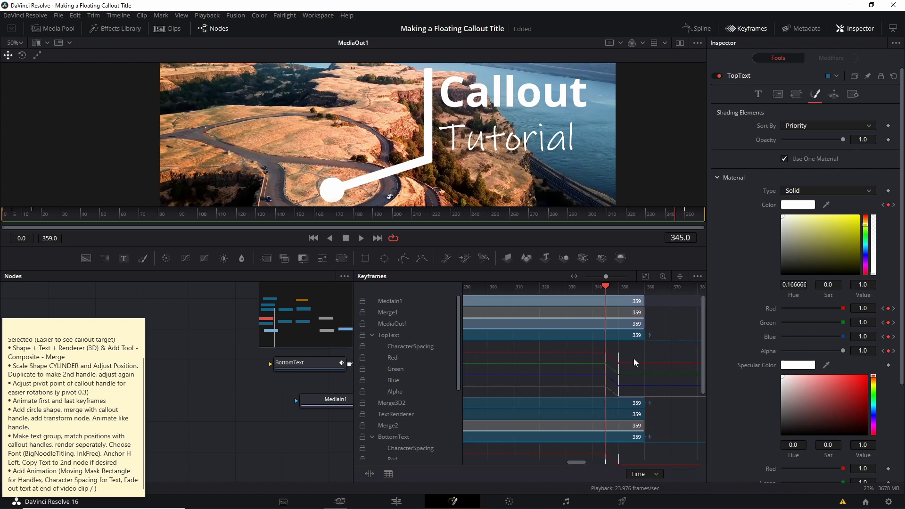
{"action": "left_click_drag", "start_coordinate": [610, 397], "coordinate": [611, 362]}
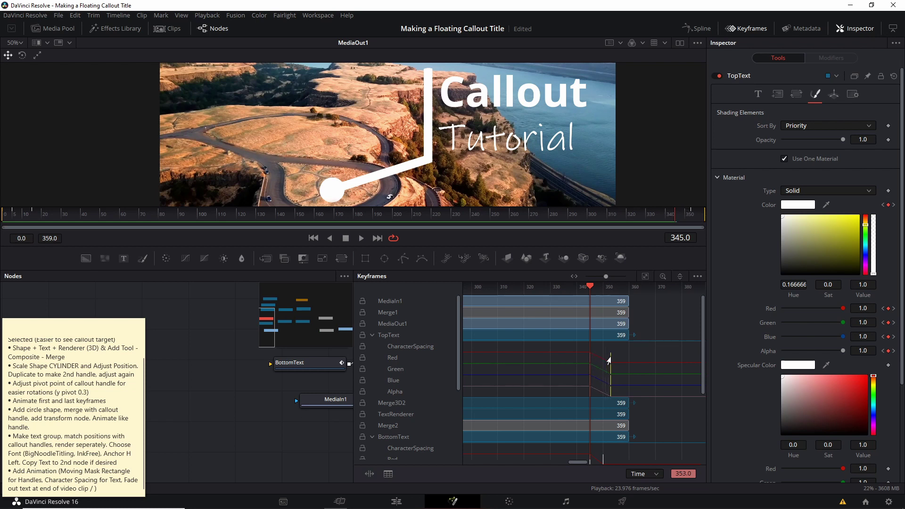
{"action": "scroll", "coordinate": [648, 401], "scroll_direction": "down", "scroll_amount": 2}
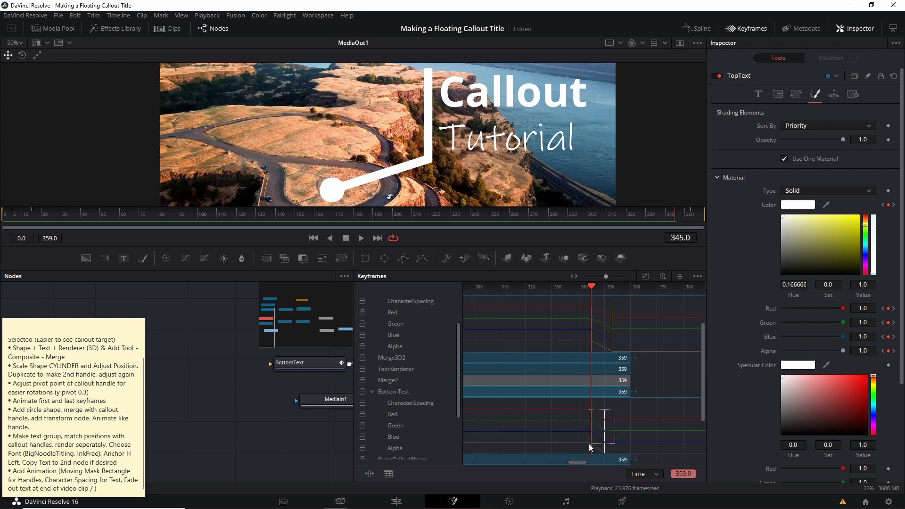
{"action": "left_click_drag", "start_coordinate": [589, 444], "coordinate": [615, 416]}
{"action": "left_click_drag", "start_coordinate": [651, 208], "coordinate": [660, 257]}
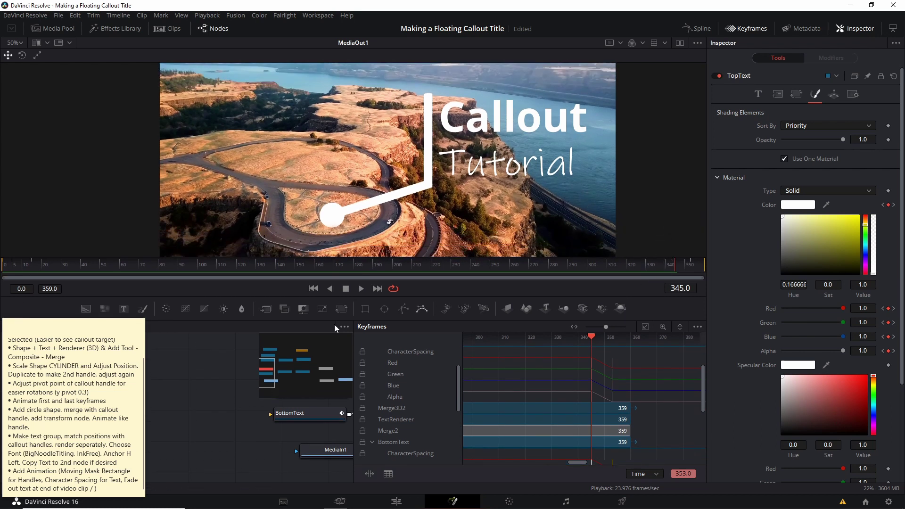
{"action": "key", "text": "space"}
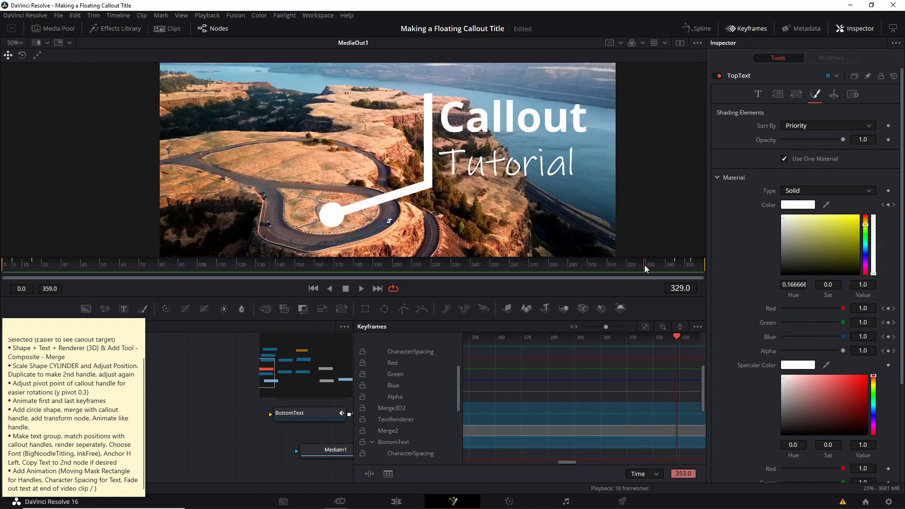
Play back the ending from frame 336 and the clip's start with the viewer zoomed to 25% to review the callout animation.
{"action": "left_click", "coordinate": [657, 262]}
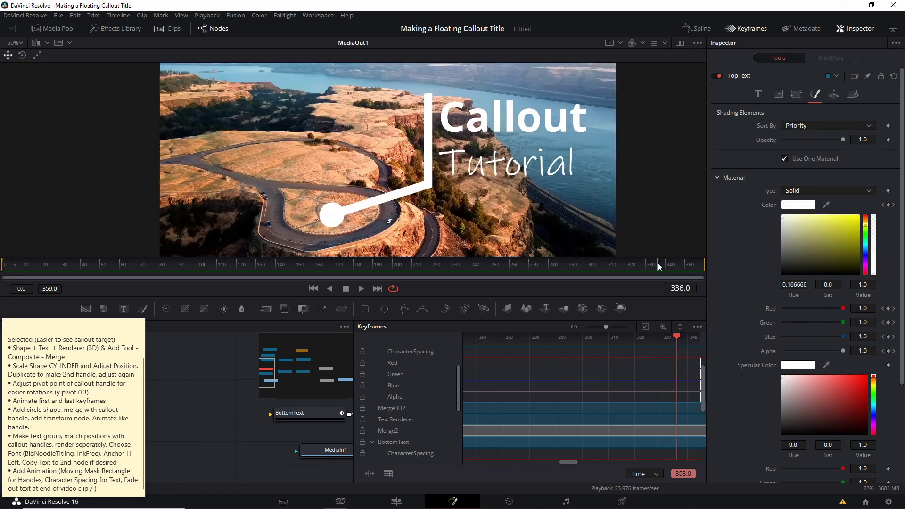
{"action": "key", "text": "space"}
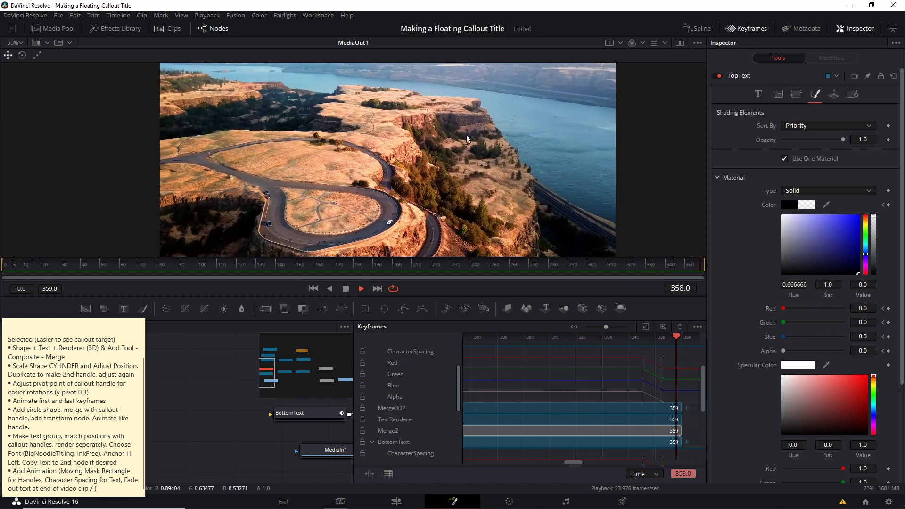
{"action": "scroll", "coordinate": [614, 191], "scroll_direction": "down", "scroll_amount": 2}
{"action": "left_click_drag", "start_coordinate": [630, 198], "coordinate": [569, 193]}
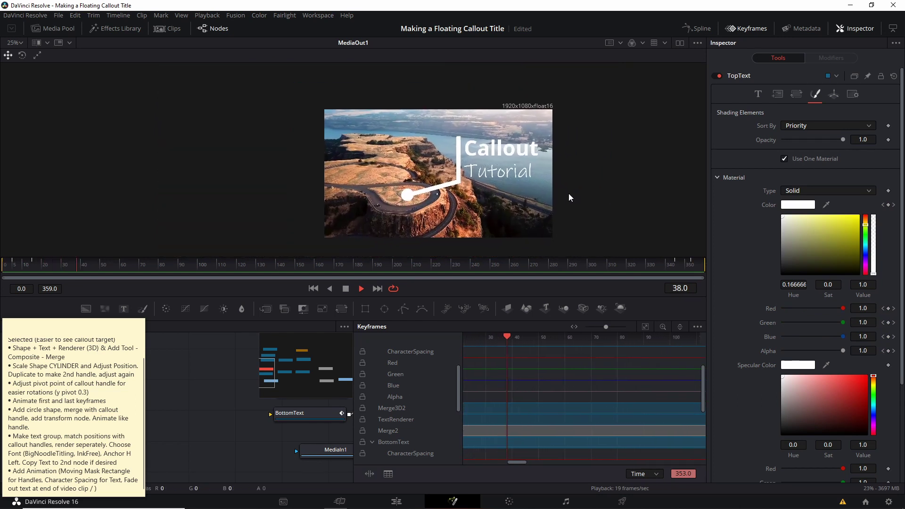
{"action": "left_click", "coordinate": [2, 267]}
{"action": "left_click", "coordinate": [2, 267]}
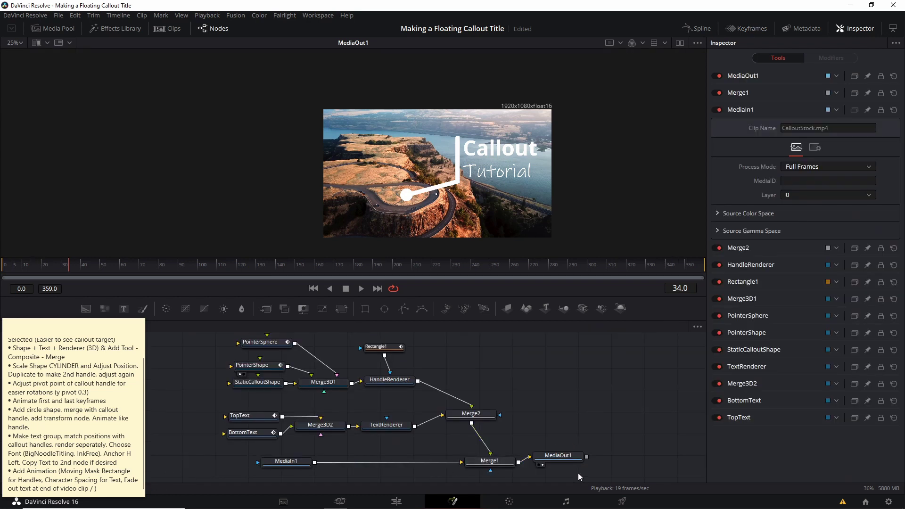
Select all the callout title's nodes and save their settings to the Resolve folder as FloatingCalloutResolve16.
{"action": "left_click_drag", "start_coordinate": [581, 474], "coordinate": [250, 348]}
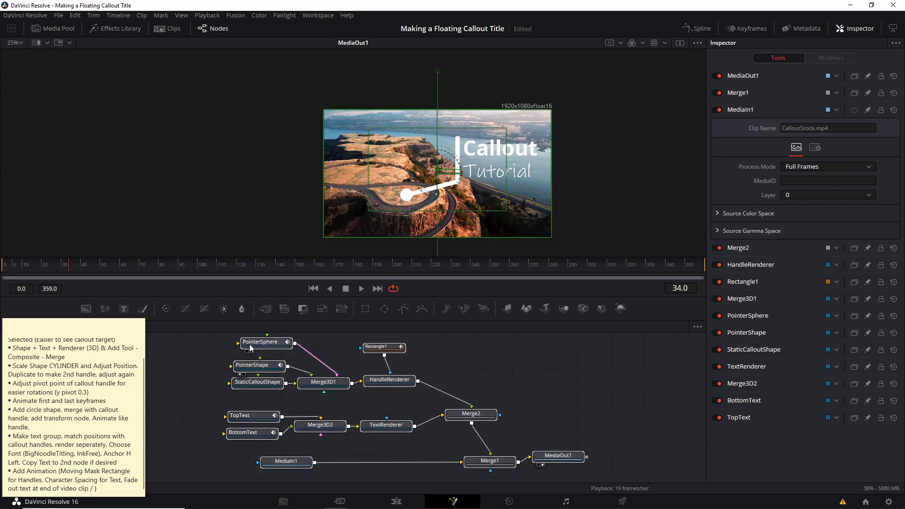
{"action": "scroll", "coordinate": [388, 349], "scroll_direction": "up", "scroll_amount": 1}
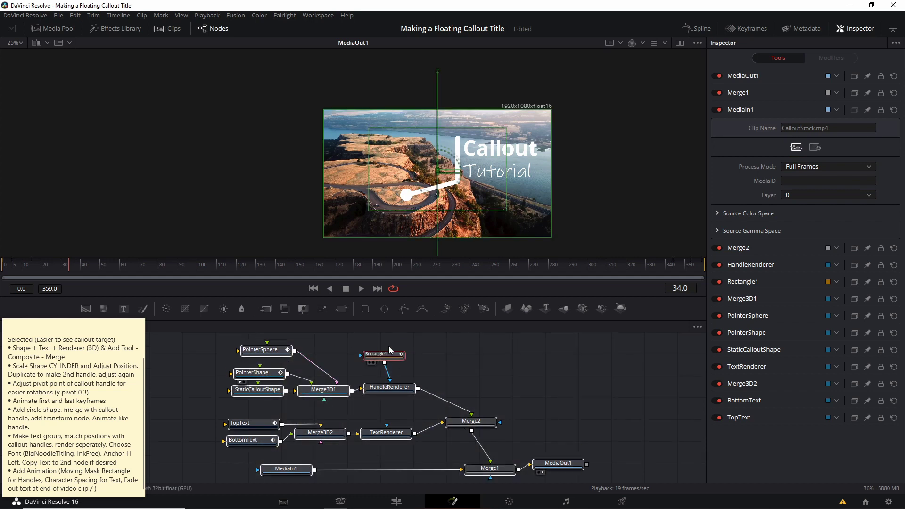
{"action": "right_click", "coordinate": [387, 353]}
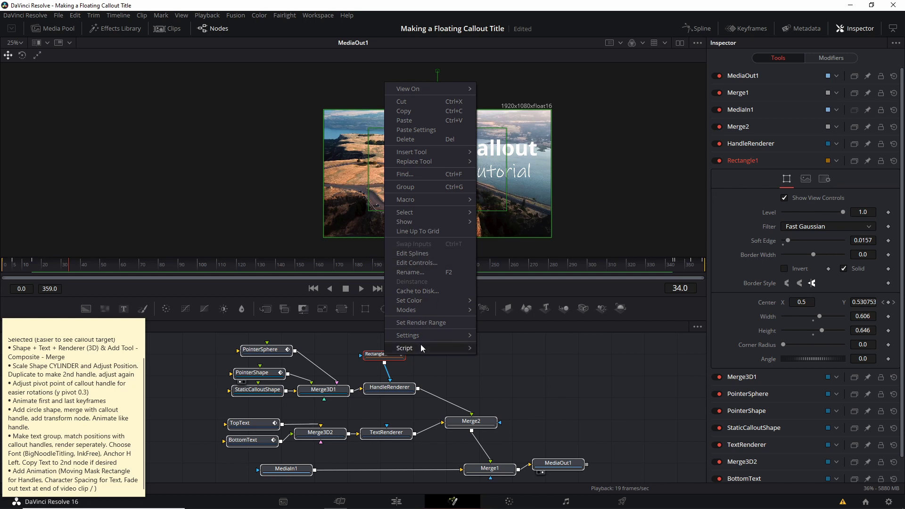
{"action": "mouse_move", "coordinate": [427, 338]}
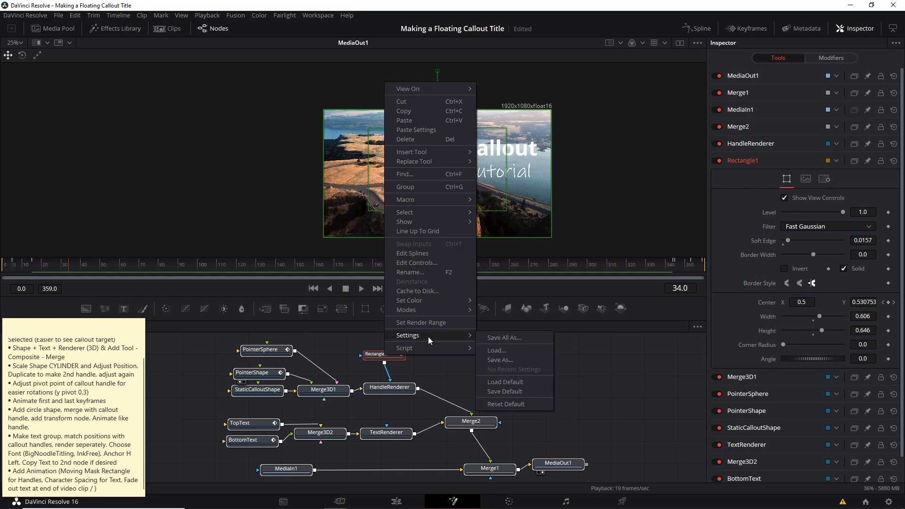
{"action": "left_click", "coordinate": [511, 361]}
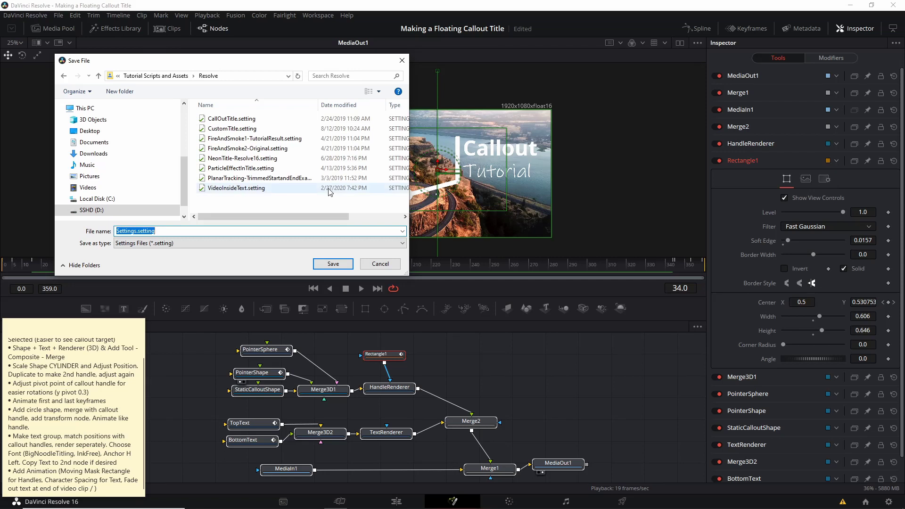
{"action": "type", "text": "FloatingCalloutResolve16"}
{"action": "left_click", "coordinate": [330, 265]}
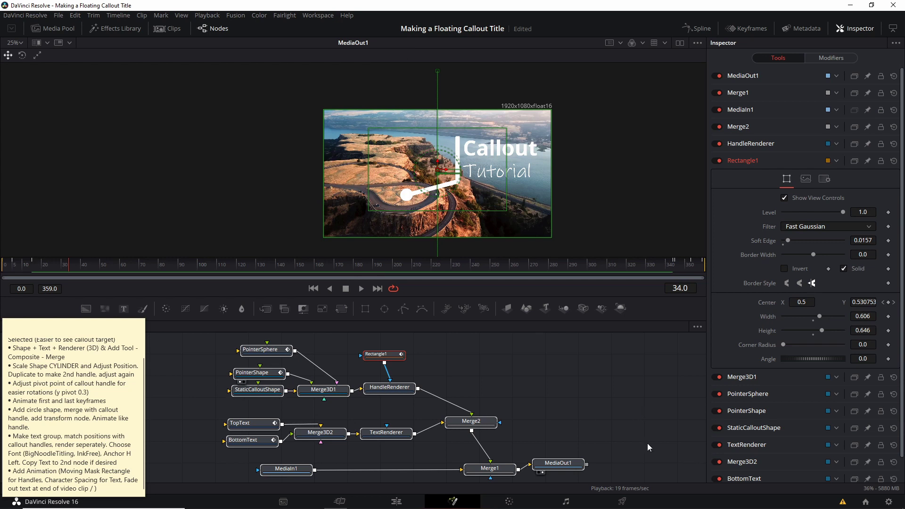
Switch to File Explorer and bring FloatingCalloutResolve16.setting into an empty area of the Fusion node graph as a second copy of the title.
{"action": "left_click_drag", "start_coordinate": [649, 444], "coordinate": [404, 418]}
{"action": "left_click", "coordinate": [404, 418]}
{"action": "key", "text": "alt+Tab"}
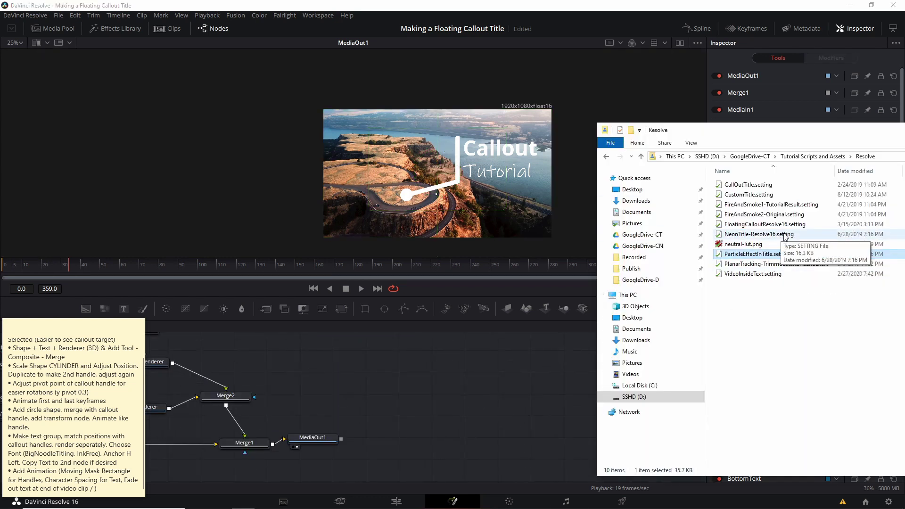
{"action": "left_click", "coordinate": [788, 226]}
{"action": "left_click_drag", "start_coordinate": [748, 229], "coordinate": [408, 387]}
{"action": "left_click_drag", "start_coordinate": [480, 383], "coordinate": [461, 415]}
{"action": "left_click_drag", "start_coordinate": [373, 403], "coordinate": [487, 387]}
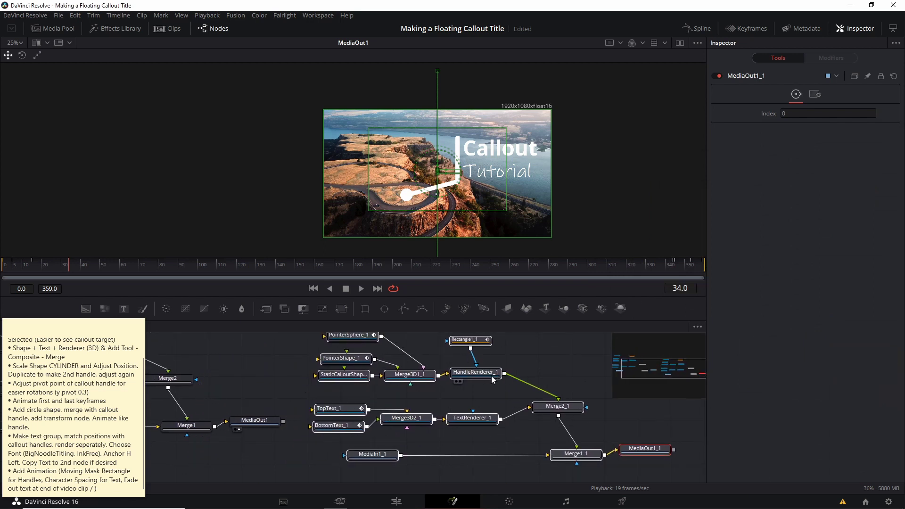
{"action": "left_click", "coordinate": [488, 385]}
{"action": "scroll", "coordinate": [540, 363], "scroll_direction": "down", "scroll_amount": 2}
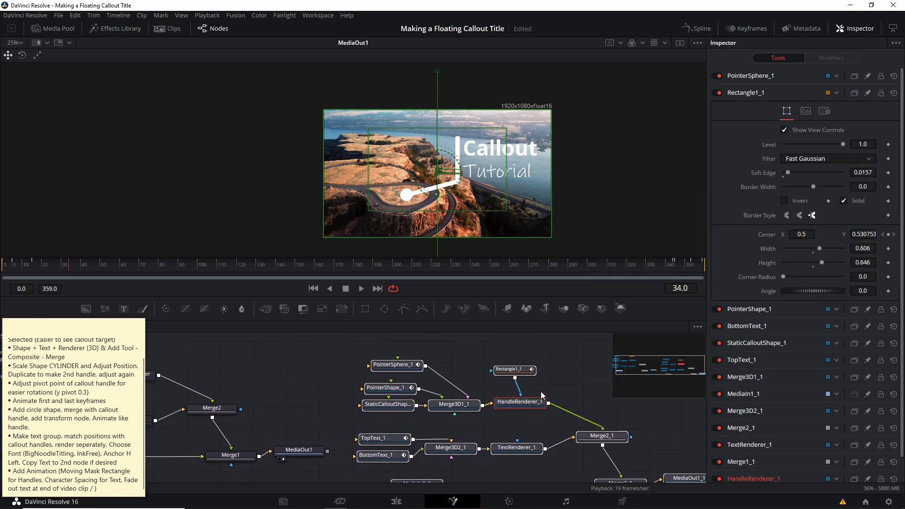